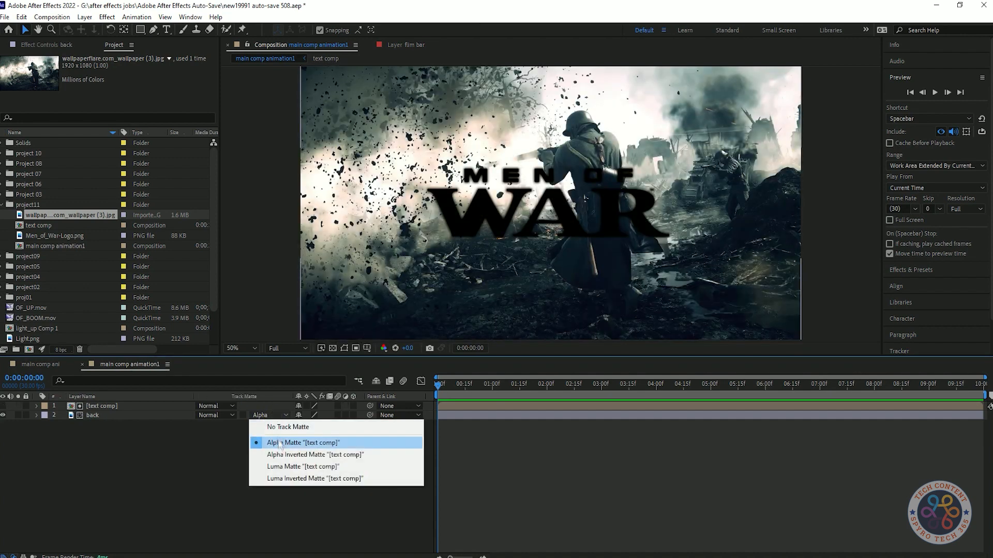
Step: Remove the track matte from the back layer and turn the text comp layer's visibility on
{"action": "left_click", "coordinate": [269, 415]}
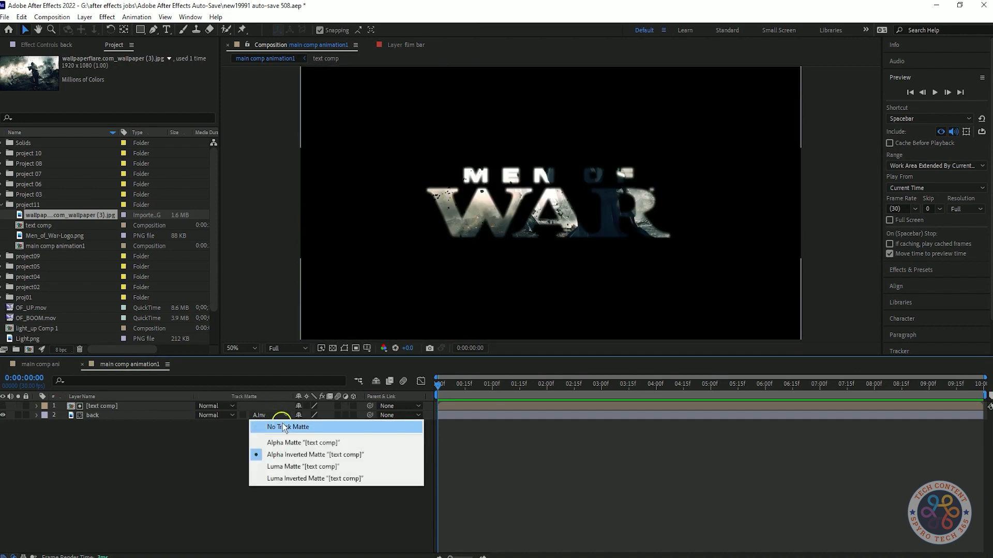
{"action": "left_click", "coordinate": [283, 427]}
{"action": "left_click", "coordinate": [268, 415]}
{"action": "left_click", "coordinate": [4, 406]}
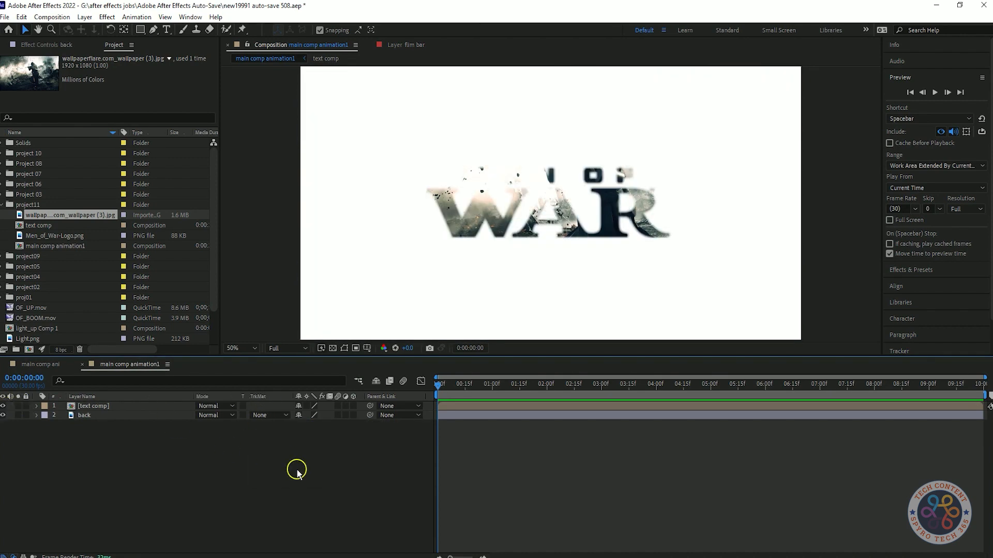
Step: Pre-compose the back layer and reveal its Scale property
{"action": "right_click", "coordinate": [192, 415]}
{"action": "left_click", "coordinate": [220, 357]}
{"action": "key", "text": "Return"}
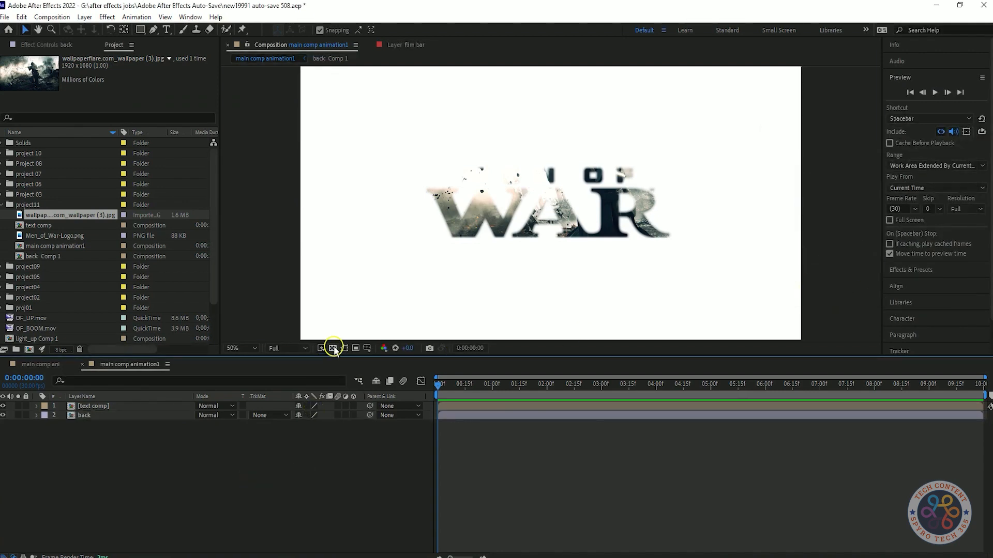
{"action": "left_click", "coordinate": [98, 416]}
{"action": "key", "text": "s"}
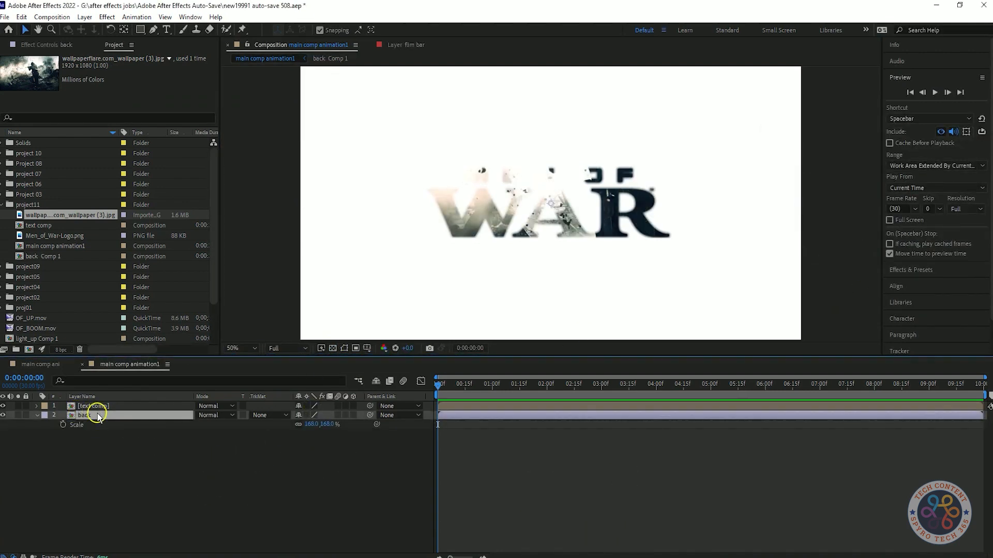
Step: Replace the image inside back Comp 1 with ba.jpg and place back Comp 1 below text comp in main comp animation1
{"action": "double_click", "coordinate": [62, 256]}
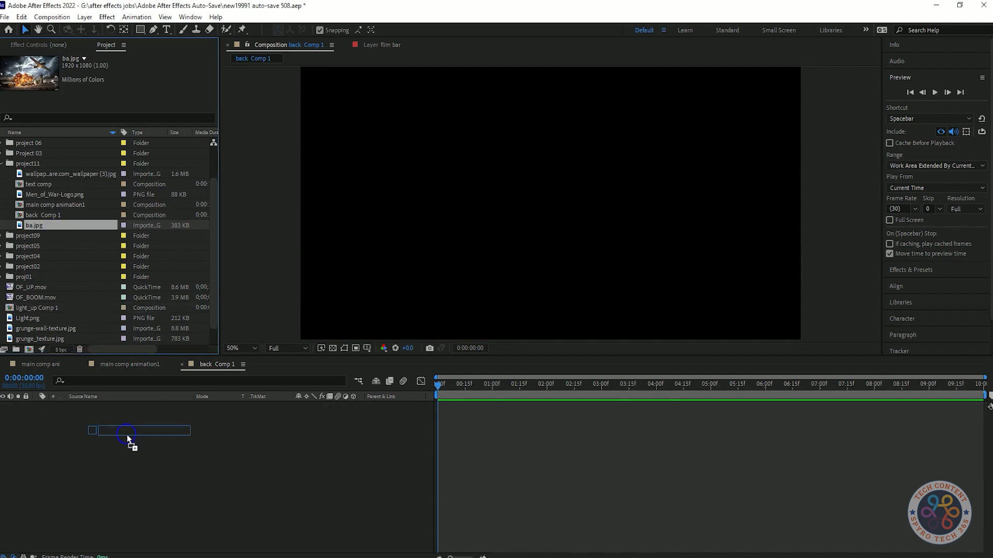
{"action": "left_click_drag", "start_coordinate": [128, 443], "coordinate": [132, 432]}
{"action": "left_click", "coordinate": [130, 364]}
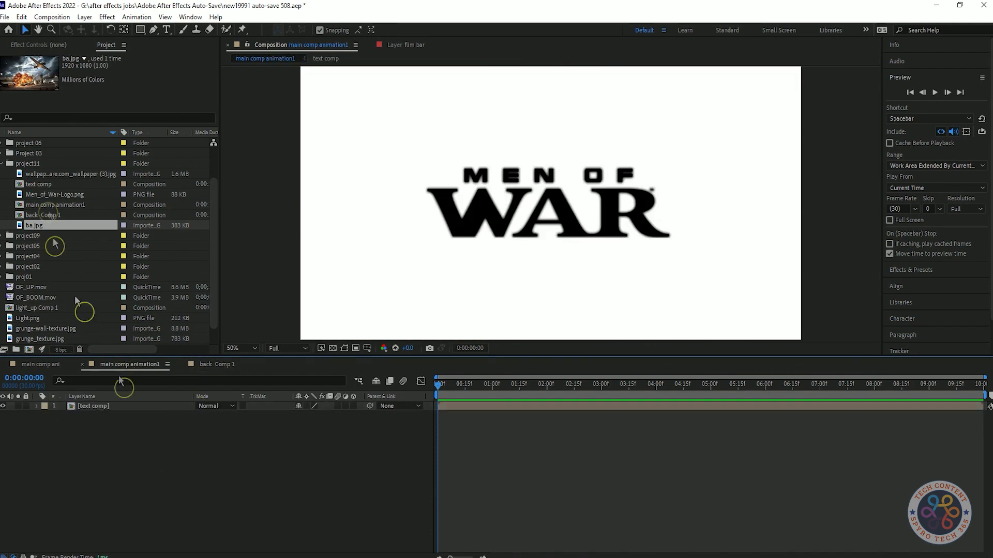
{"action": "left_click_drag", "start_coordinate": [44, 215], "coordinate": [130, 415]}
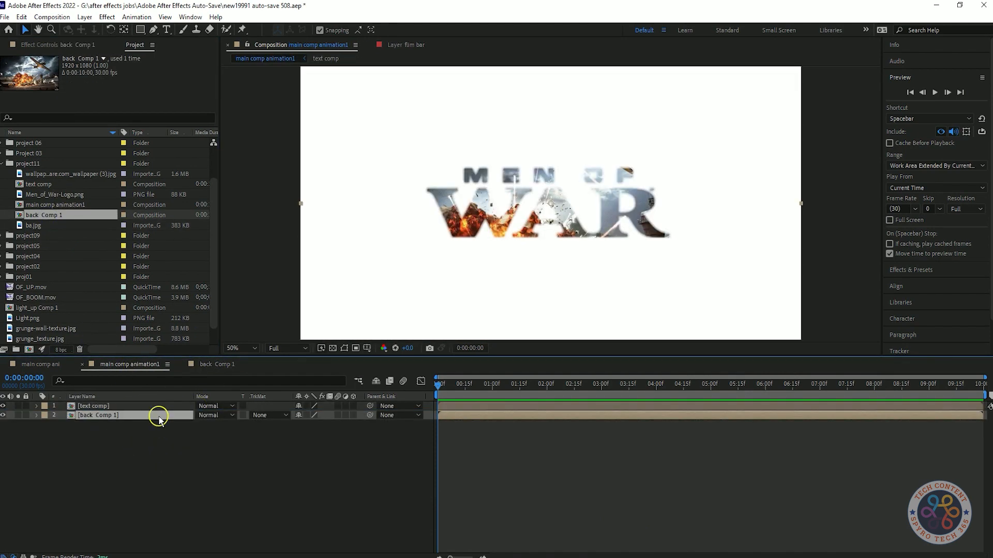
Step: Set the scale of the back Comp 1 layer to 55%
{"action": "left_click_drag", "start_coordinate": [309, 430], "coordinate": [321, 455]}
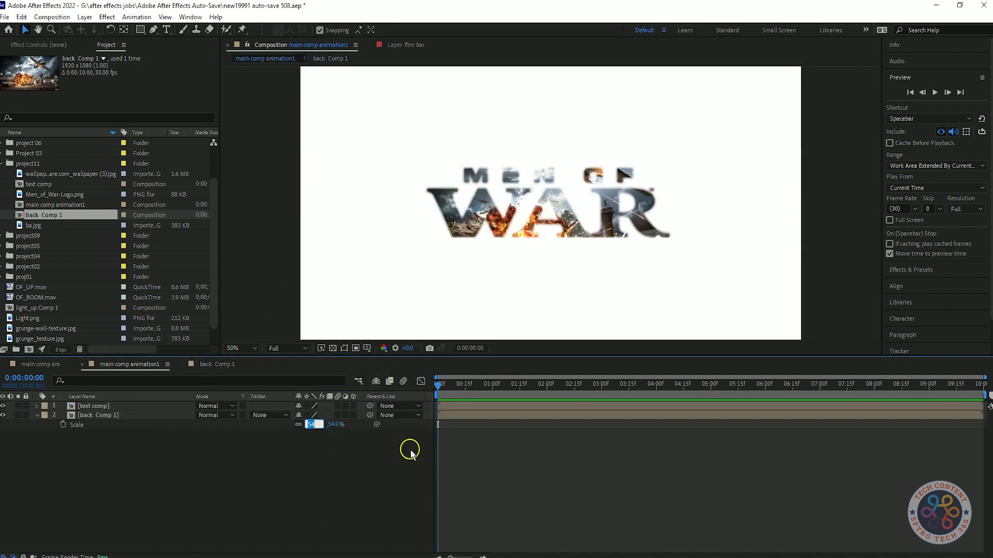
{"action": "type", "text": "55"}
{"action": "key", "text": "Return"}
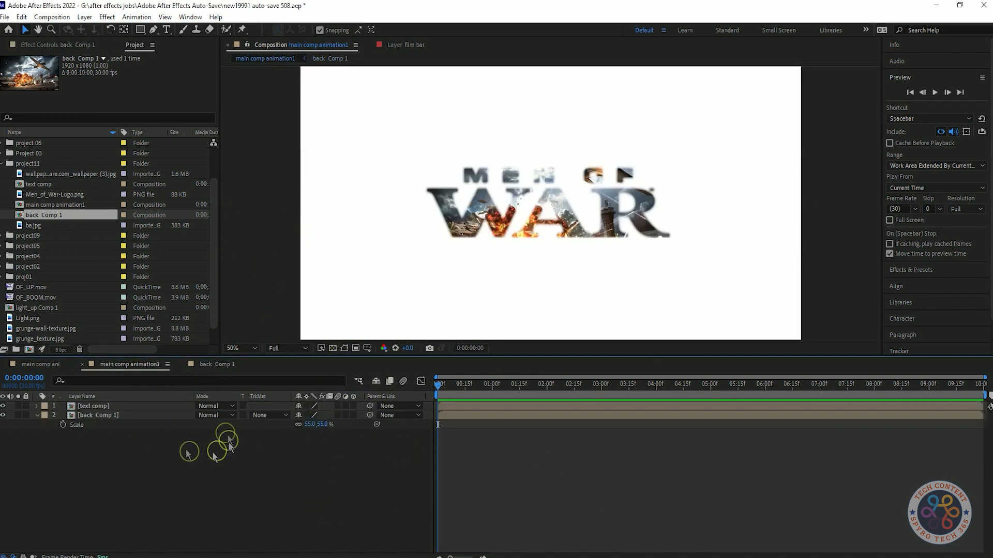
Step: Add a camera to main comp animation1 and make the text comp and back Comp 1 layers 3D
{"action": "right_click", "coordinate": [221, 482]}
{"action": "mouse_move", "coordinate": [244, 348]}
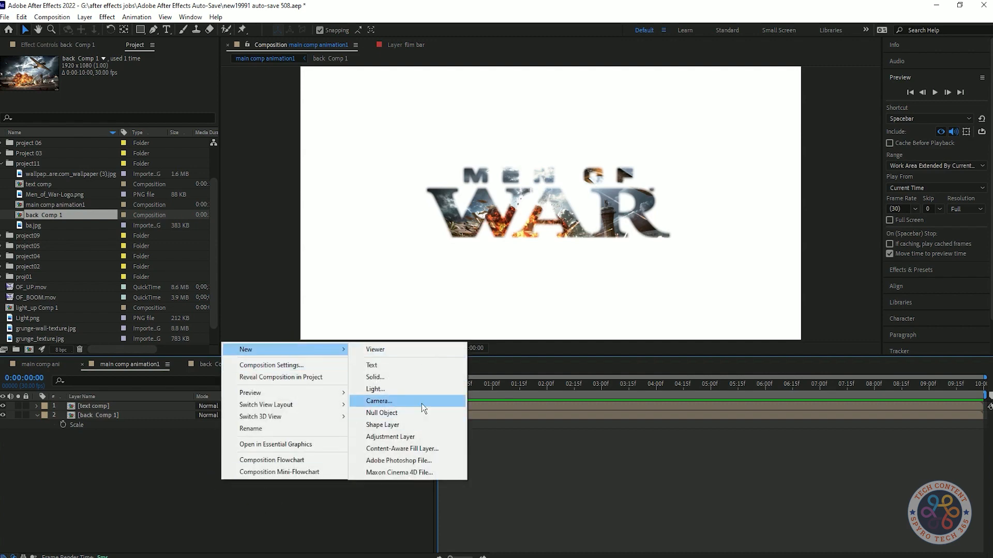
{"action": "left_click", "coordinate": [421, 404]}
{"action": "left_click", "coordinate": [594, 403]}
{"action": "left_click", "coordinate": [576, 331]}
{"action": "left_click", "coordinate": [306, 466]}
{"action": "left_click_drag", "start_coordinate": [353, 424], "coordinate": [353, 414]}
{"action": "left_click", "coordinate": [37, 424]}
{"action": "left_click", "coordinate": [238, 483]}
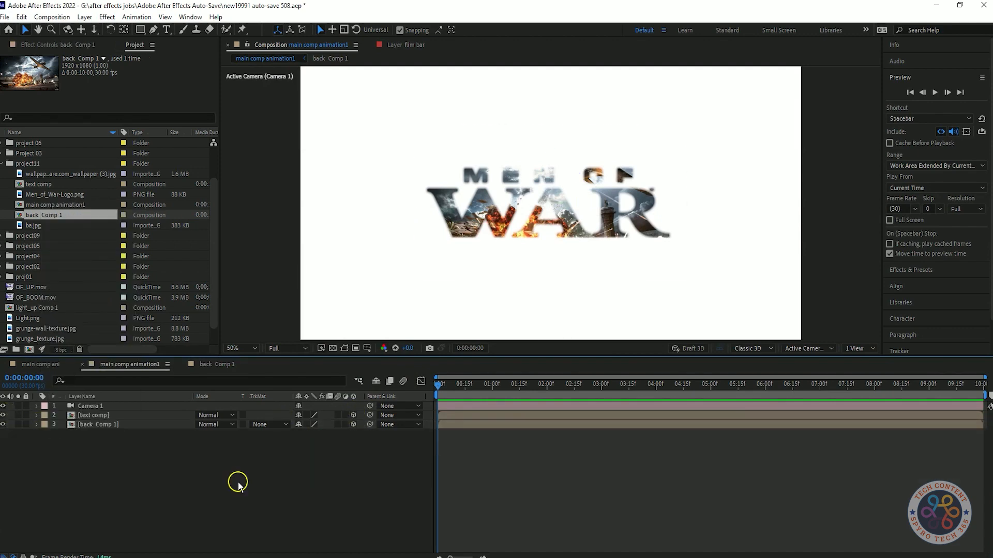
Step: Create a 1920 x 1080 solid named gray1 with colour 5E5D5D and place it as a 3D layer below text comp
{"action": "right_click", "coordinate": [155, 454]}
{"action": "mouse_move", "coordinate": [239, 323]}
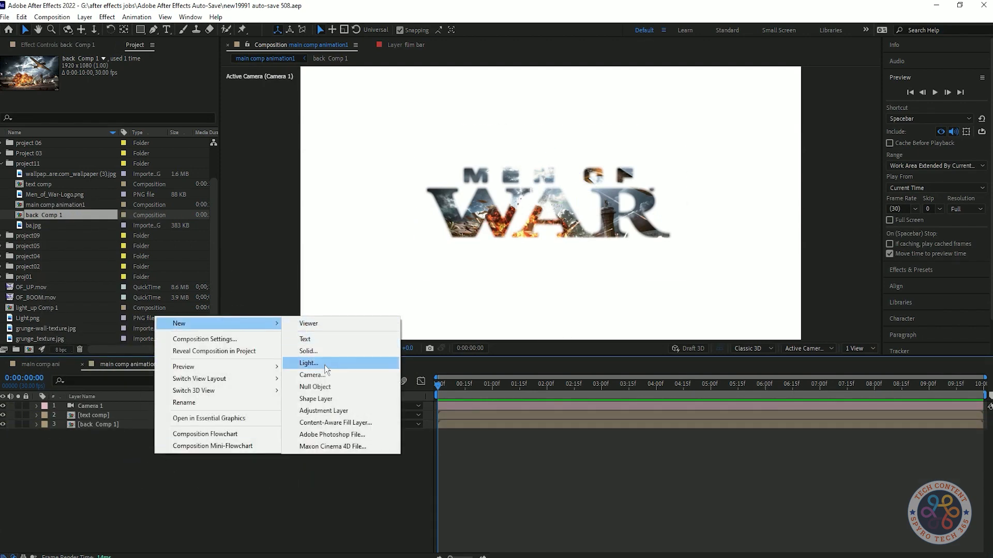
{"action": "left_click", "coordinate": [336, 351]}
{"action": "left_click", "coordinate": [489, 352]}
{"action": "left_click", "coordinate": [17, 255]}
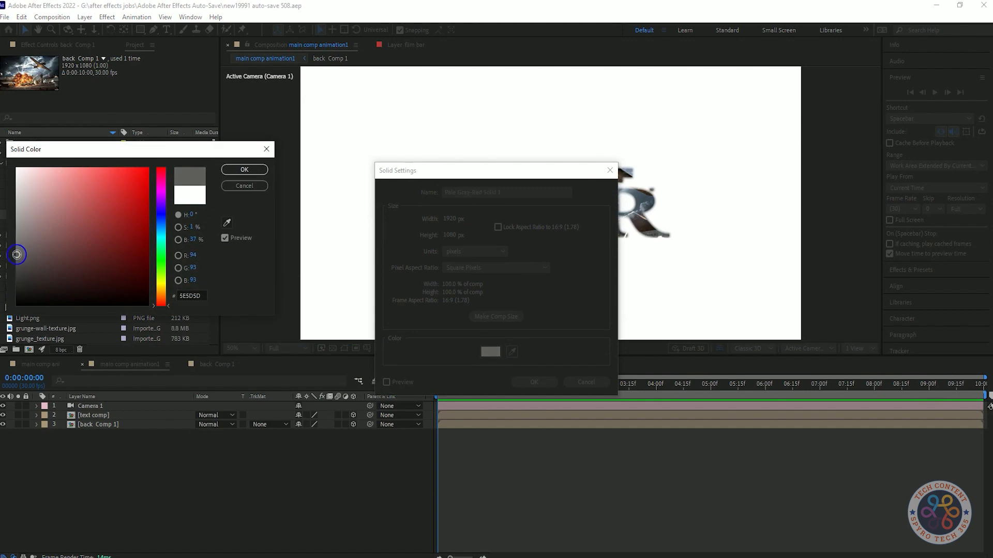
{"action": "left_click", "coordinate": [244, 169]}
{"action": "type", "text": "grap"}
{"action": "key", "text": "BackSpace"}
{"action": "type", "text": "y1"}
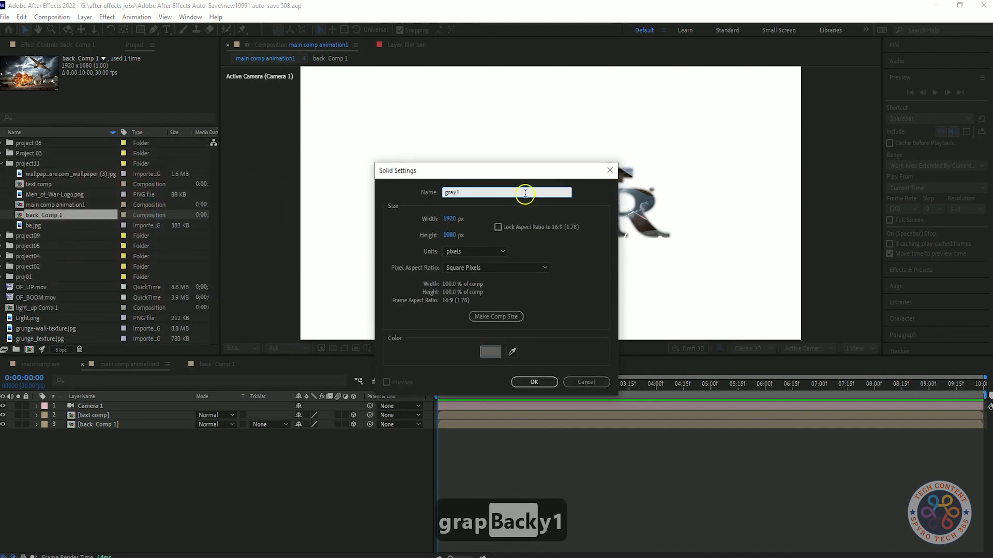
{"action": "left_click", "coordinate": [534, 382]}
{"action": "left_click_drag", "start_coordinate": [120, 404], "coordinate": [150, 427]}
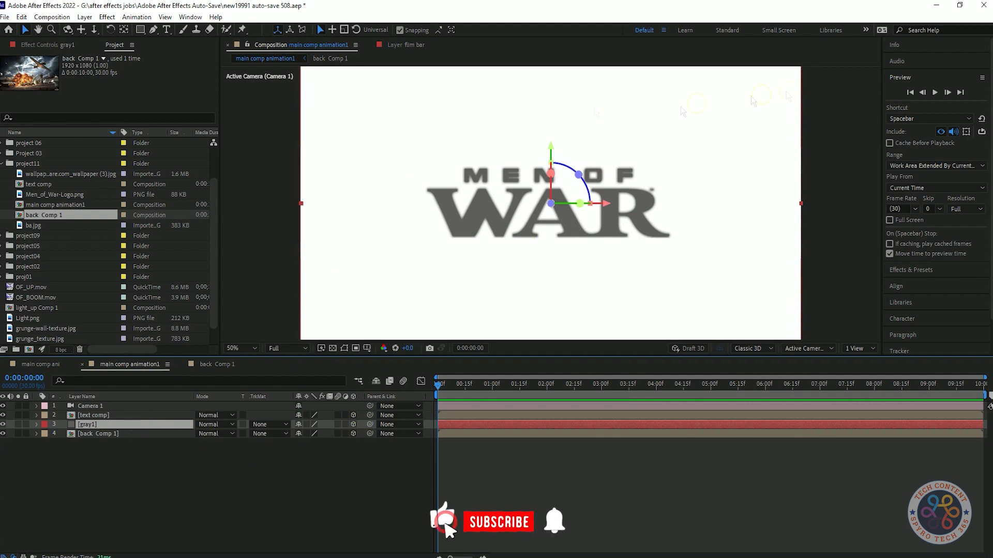
Step: Move gray1 to the top of the layer stack and try to rotate the solid freehand in the viewer
{"action": "left_click_drag", "start_coordinate": [100, 427], "coordinate": [100, 403]}
{"action": "key", "text": "r"}
{"action": "key", "text": "w"}
{"action": "key", "text": "shift+slash"}
{"action": "left_click_drag", "start_coordinate": [589, 170], "coordinate": [597, 111]}
{"action": "key", "text": "s"}
{"action": "left_click", "coordinate": [146, 405]}
{"action": "left_click", "coordinate": [160, 459]}
{"action": "mouse_move", "coordinate": [128, 406]}
{"action": "left_mouse_down"}
{"action": "mouse_move", "coordinate": [140, 439]}
{"action": "mouse_move", "coordinate": [129, 406]}
{"action": "left_mouse_up"}
{"action": "left_click", "coordinate": [129, 405]}
{"action": "left_click", "coordinate": [38, 406]}
{"action": "key", "text": "alt+shift"}
{"action": "left_click_drag", "start_coordinate": [622, 176], "coordinate": [649, 186]}
{"action": "key", "text": "ctrl+z"}
{"action": "key", "text": "ctrl+z"}
{"action": "key", "text": "ctrl+z"}
{"action": "key", "text": "ctrl+z"}
Step: Set the gray1 solid's X orientation to 270° so it lies flat as a floor
{"action": "left_click_drag", "start_coordinate": [300, 453], "coordinate": [210, 453]}
{"action": "left_click", "coordinate": [303, 452]}
{"action": "type", "text": "270"}
{"action": "key", "text": "Return"}
{"action": "key", "text": "ctrl+z"}
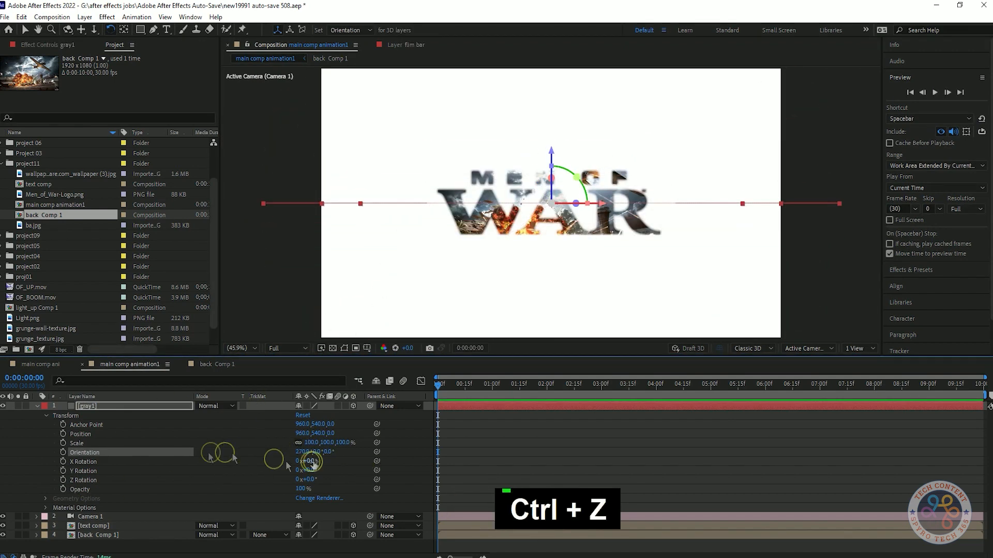
{"action": "left_click", "coordinate": [36, 407]}
{"action": "left_click", "coordinate": [224, 455]}
Step: Move the gray1 solid toward the camera in the Top view and return to the Active Camera view
{"action": "left_click", "coordinate": [155, 407]}
{"action": "left_click", "coordinate": [808, 349]}
{"action": "left_click", "coordinate": [801, 425]}
{"action": "left_click", "coordinate": [24, 29]}
{"action": "left_click_drag", "start_coordinate": [552, 212], "coordinate": [600, 201]}
{"action": "key", "text": "ctrl+z"}
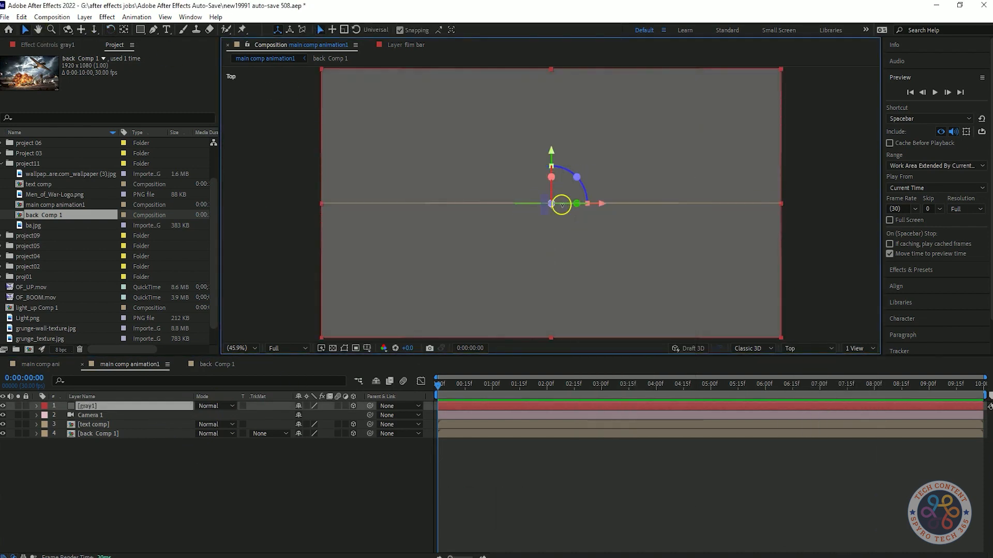
{"action": "left_click_drag", "start_coordinate": [555, 149], "coordinate": [553, 283]}
{"action": "left_click", "coordinate": [808, 349]}
{"action": "left_click", "coordinate": [814, 364]}
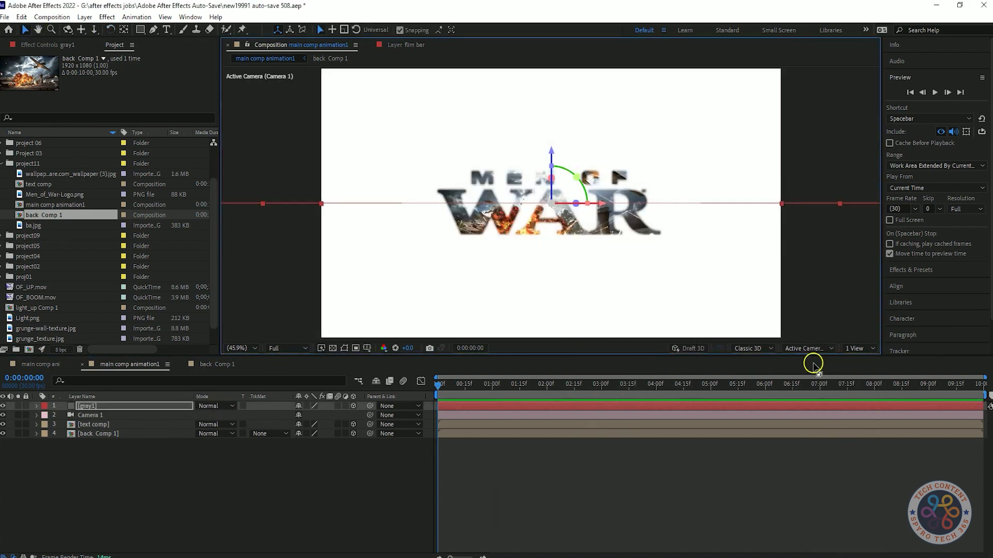
Step: Lower the gray1 floor to the base of the lettering and scale it to 323%
{"action": "left_click", "coordinate": [123, 407]}
{"action": "left_click_drag", "start_coordinate": [552, 150], "coordinate": [558, 194]}
{"action": "key", "text": "s"}
{"action": "left_click_drag", "start_coordinate": [311, 415], "coordinate": [328, 472]}
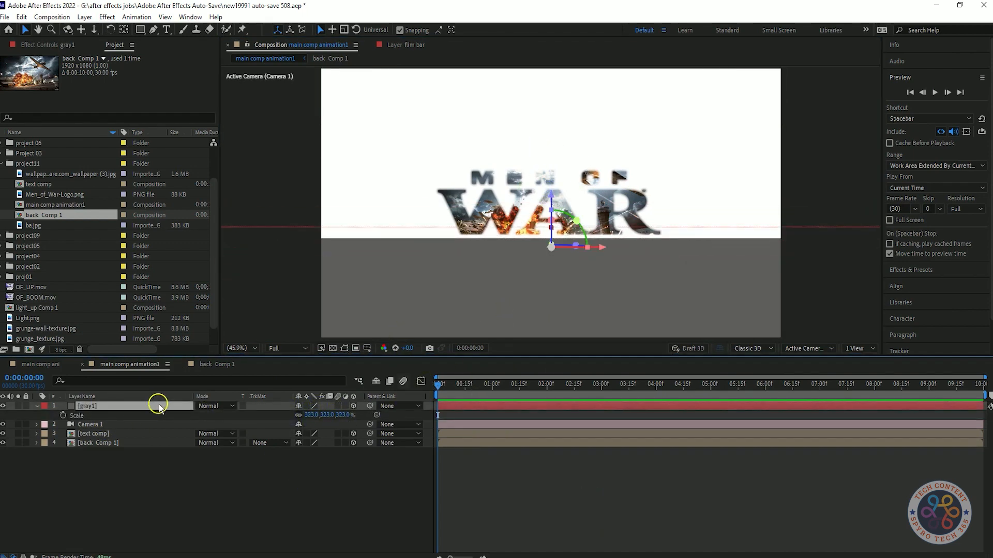
{"action": "left_click", "coordinate": [274, 491]}
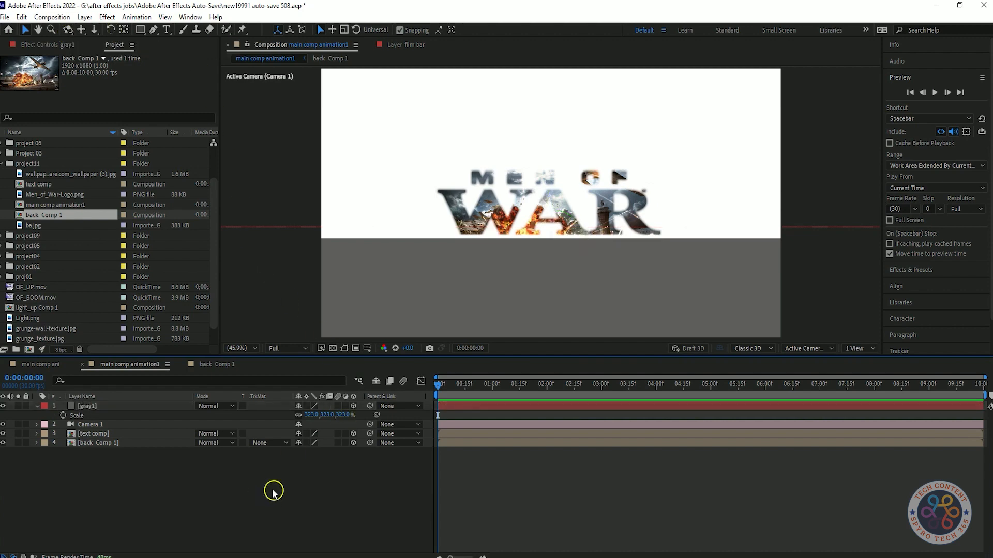
Step: Add a white point light with 100% intensity, no falloff and shadows enabled, and move gray1 below text comp
{"action": "right_click", "coordinate": [244, 499]}
{"action": "mouse_move", "coordinate": [276, 366]}
{"action": "left_click", "coordinate": [414, 404]}
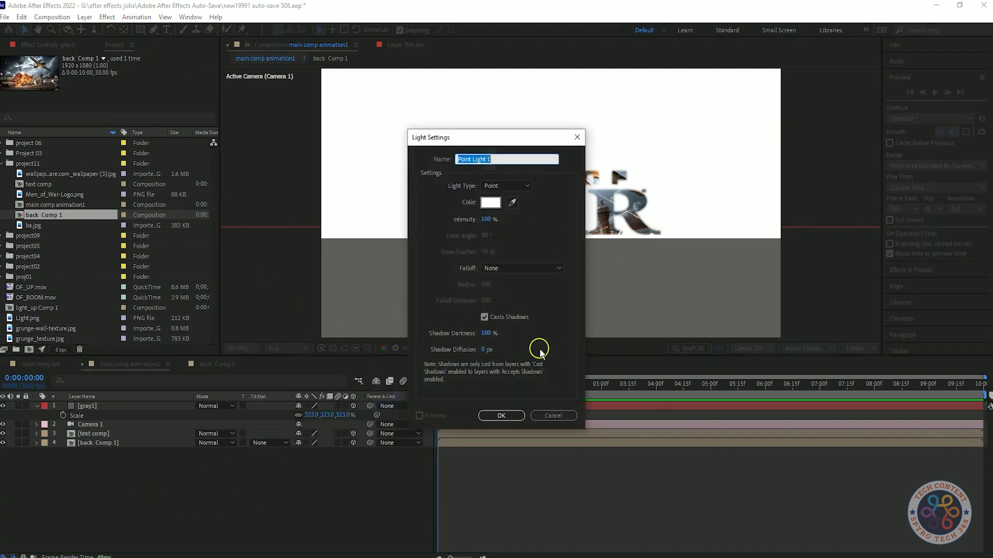
{"action": "left_click", "coordinate": [547, 268]}
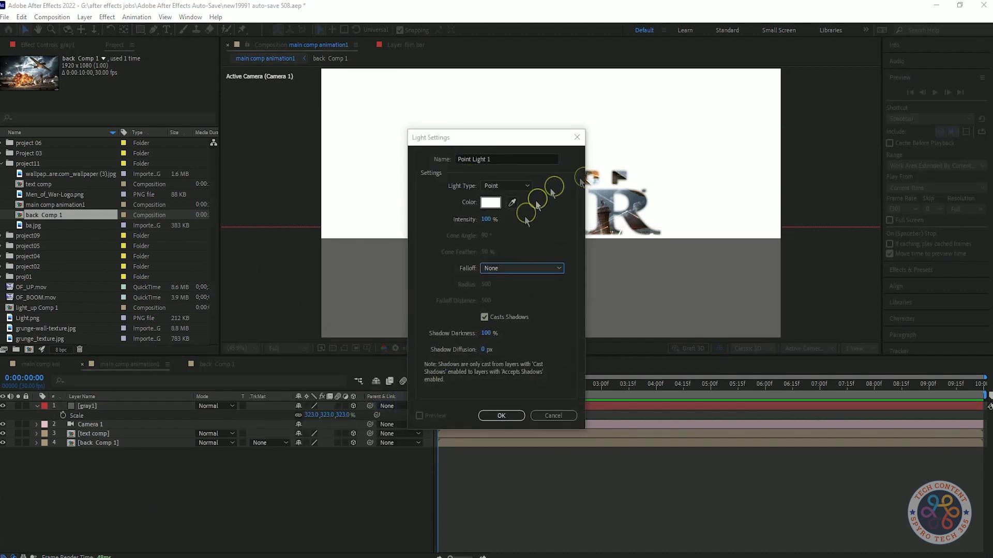
{"action": "left_click", "coordinate": [498, 417]}
{"action": "left_click_drag", "start_coordinate": [87, 415], "coordinate": [98, 449]}
Step: Turn Accepts Lights off in the material options of back Comp 1
{"action": "left_click", "coordinate": [89, 453]}
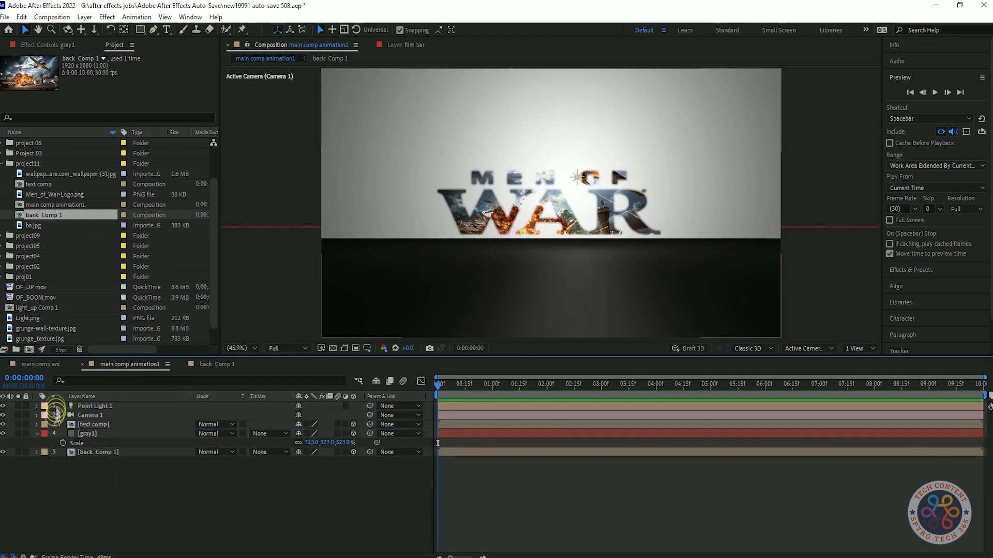
{"action": "key", "text": "a"}
{"action": "key", "text": "a"}
{"action": "left_click", "coordinate": [123, 501]}
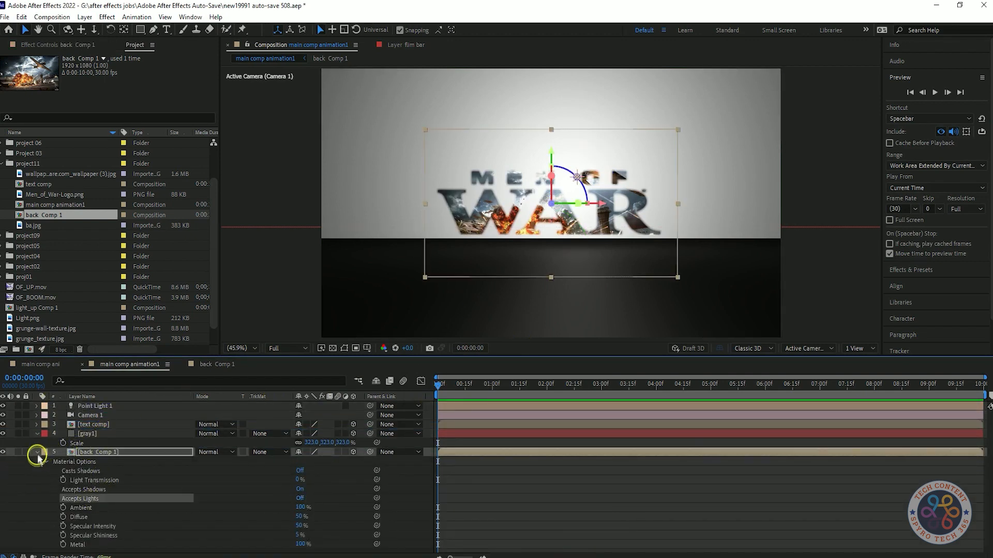
{"action": "left_click", "coordinate": [37, 453]}
Step: Turn Casts Shadows on in text comp's material options, keeping Accepts Lights on
{"action": "left_click", "coordinate": [115, 425]}
{"action": "key", "text": "a"}
{"action": "key", "text": "a"}
{"action": "key", "text": "a"}
{"action": "key", "text": "a"}
{"action": "left_click", "coordinate": [300, 443]}
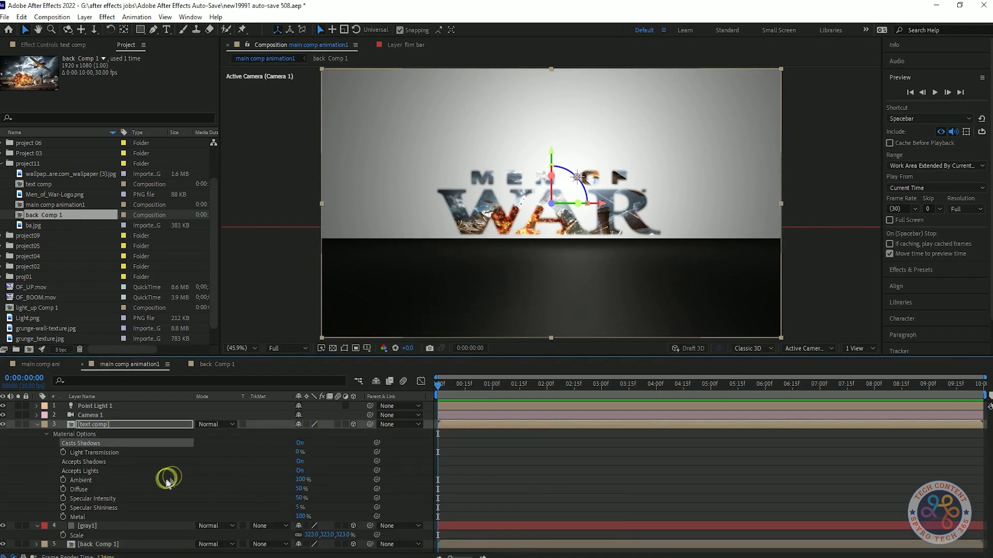
{"action": "left_click", "coordinate": [300, 471]}
{"action": "left_click", "coordinate": [300, 471]}
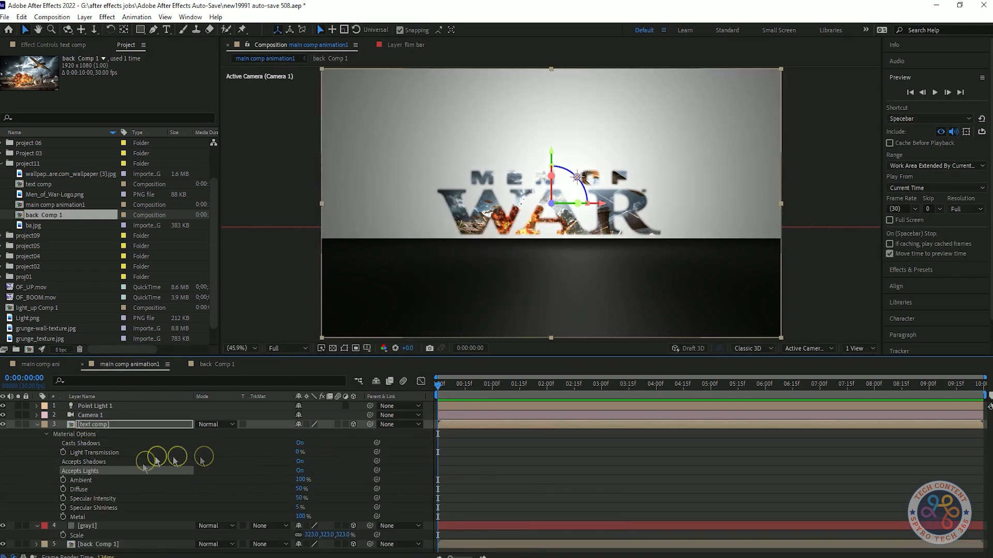
{"action": "left_click", "coordinate": [37, 425]}
Step: Move Point Light 1 behind the lettering to a Z position of about 467 and raise it above the text
{"action": "left_click", "coordinate": [110, 420]}
{"action": "left_click", "coordinate": [144, 406]}
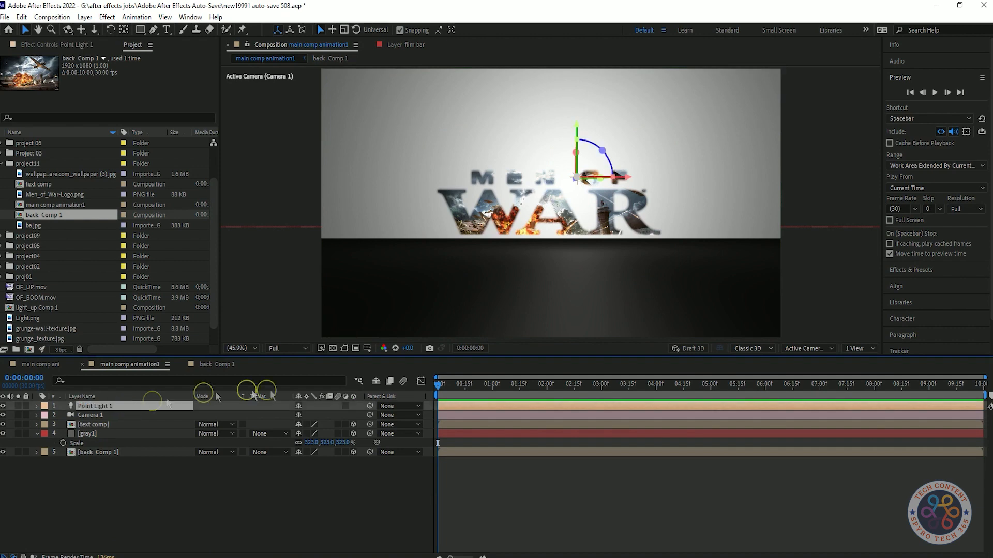
{"action": "key", "text": "p"}
{"action": "left_click_drag", "start_coordinate": [329, 418], "coordinate": [459, 532]}
{"action": "left_click", "coordinate": [131, 405]}
{"action": "left_click_drag", "start_coordinate": [568, 134], "coordinate": [566, 95]}
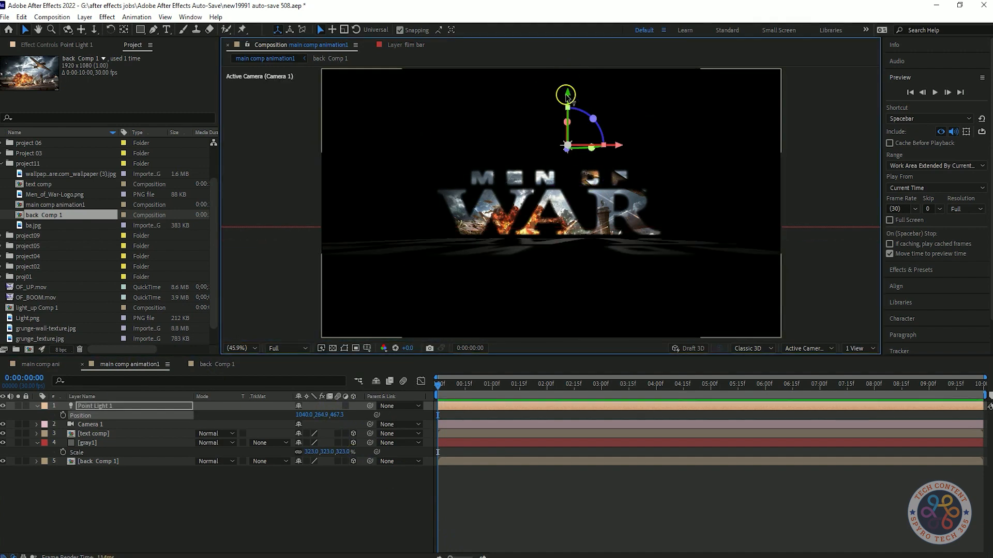
Step: Adjust Point Light 1's depth farther behind the lettering so the letter shadows stretch across the floor
{"action": "left_click_drag", "start_coordinate": [321, 415], "coordinate": [519, 390]}
{"action": "key", "text": "ctrl+z"}
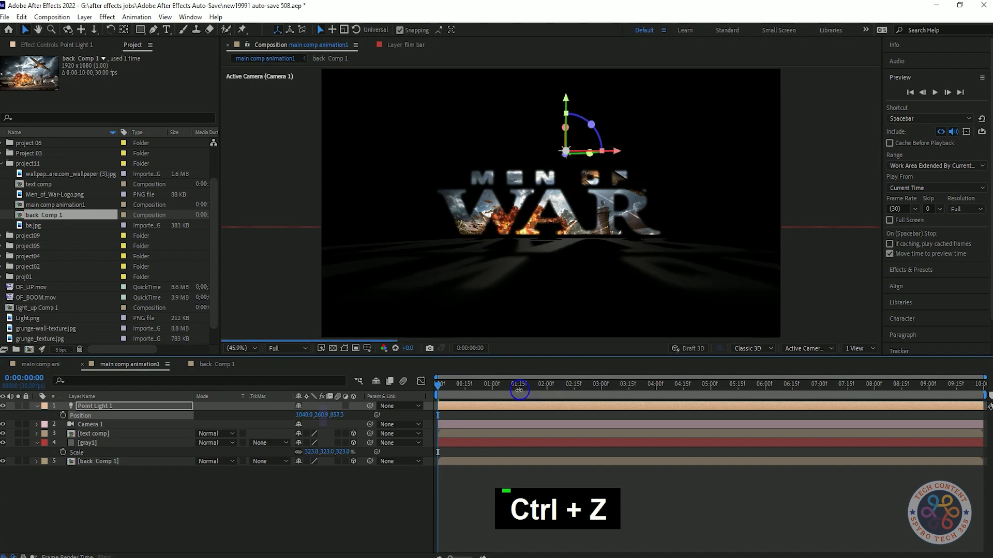
{"action": "left_click_drag", "start_coordinate": [588, 377], "coordinate": [582, 381]}
{"action": "left_click_drag", "start_coordinate": [338, 414], "coordinate": [286, 433]}
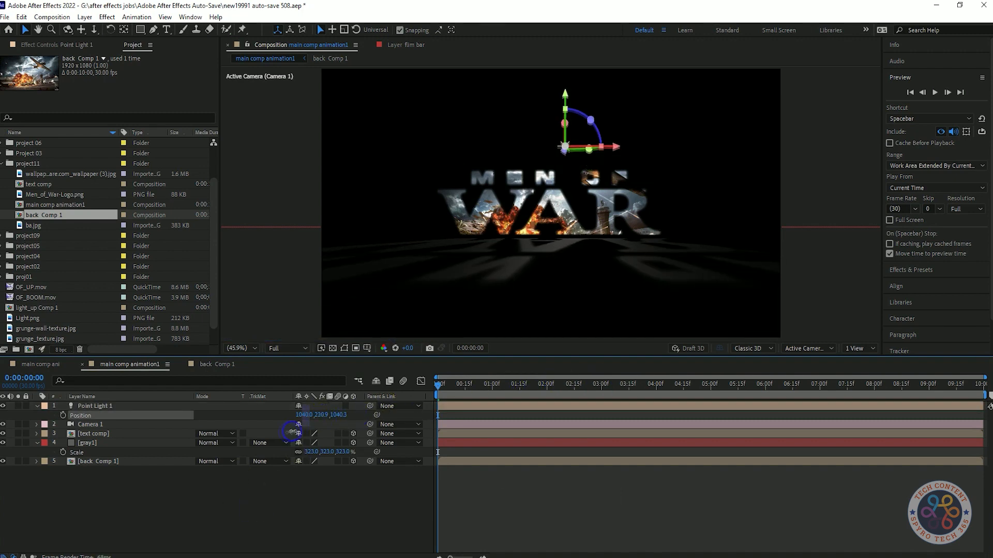
{"action": "left_click", "coordinate": [36, 406]}
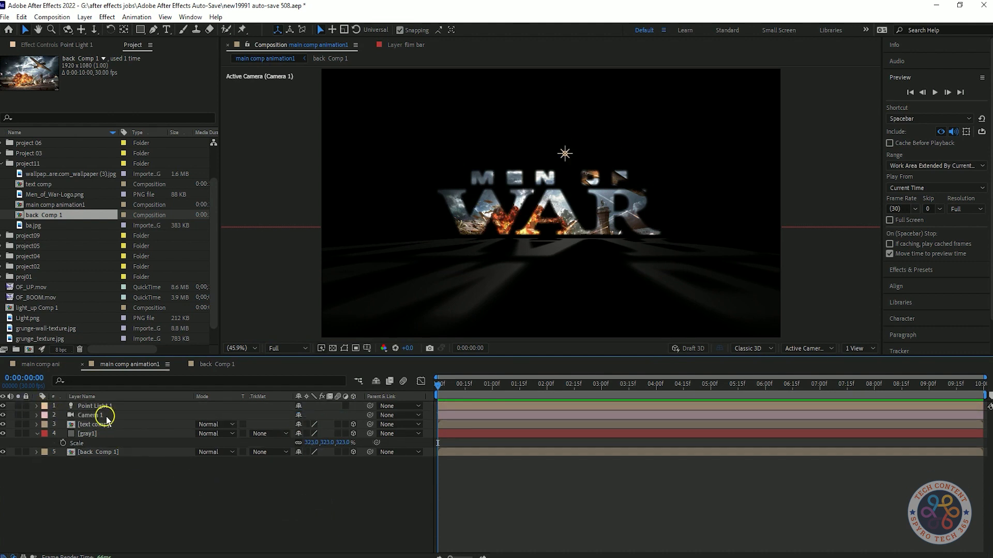
Step: Add position keyframes to Camera 1 at the composition start and at about 16 frames
{"action": "left_click", "coordinate": [106, 417]}
{"action": "key", "text": "p"}
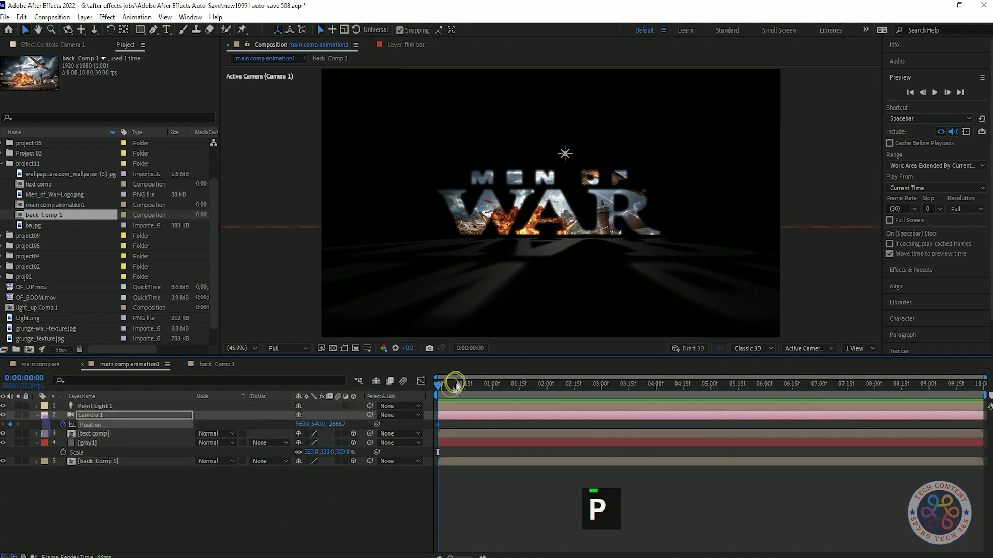
{"action": "left_click_drag", "start_coordinate": [467, 385], "coordinate": [381, 390]}
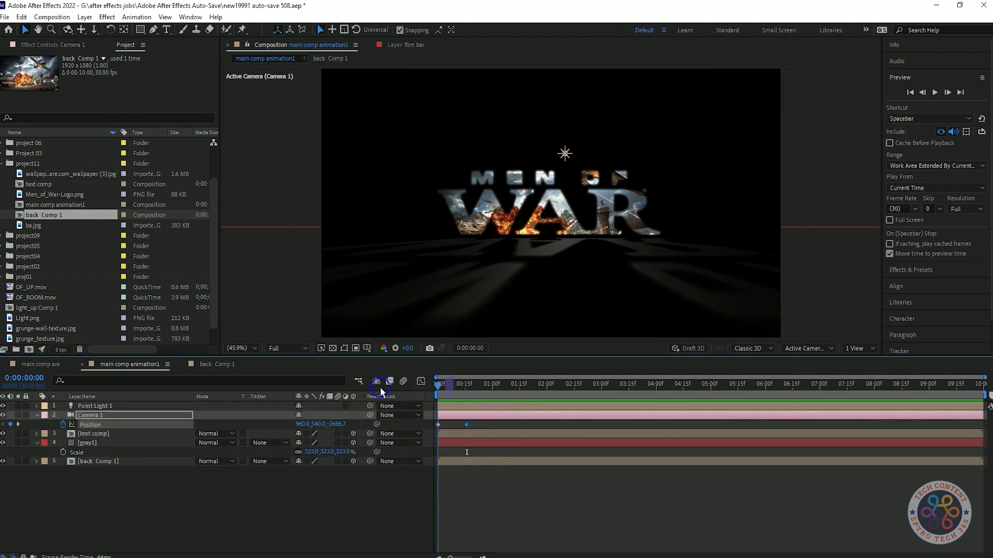
Step: Set Camera 1's starting Z position to about -12 so the move begins right against the lettering, and preview it
{"action": "left_click_drag", "start_coordinate": [335, 424], "coordinate": [407, 427]}
{"action": "key", "text": "ctrl+z"}
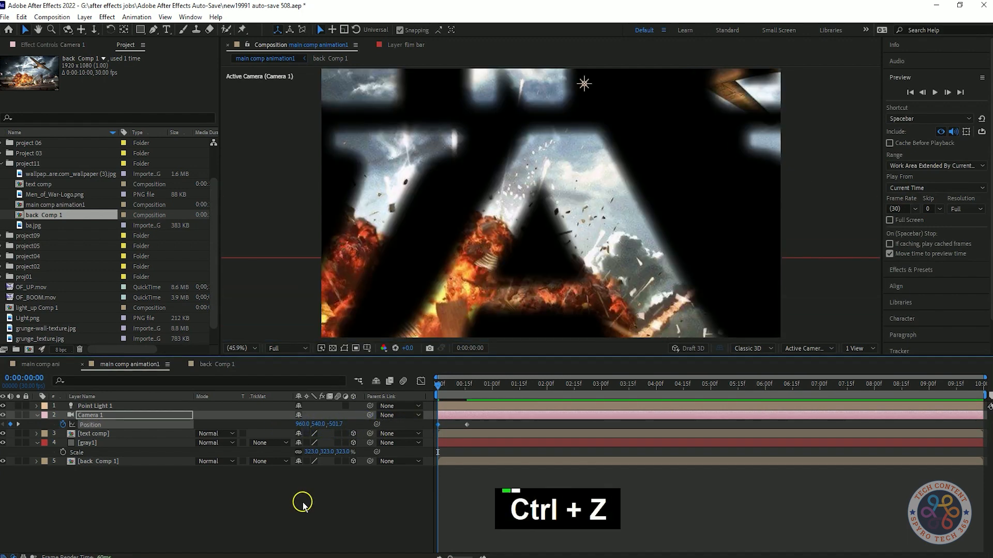
{"action": "key", "text": "ctrl+z"}
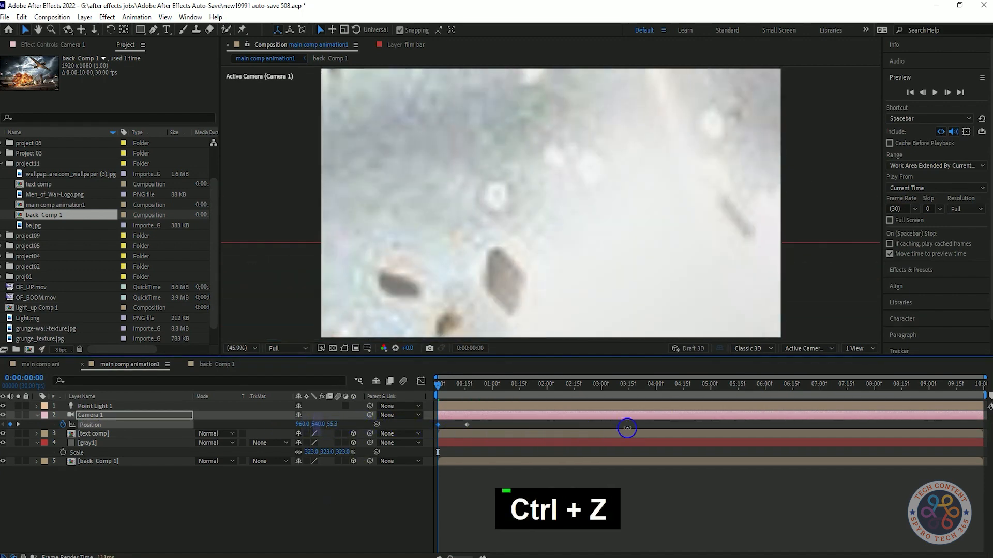
{"action": "key", "text": "space"}
{"action": "key", "text": "space"}
{"action": "key", "text": "space"}
{"action": "key", "text": "space"}
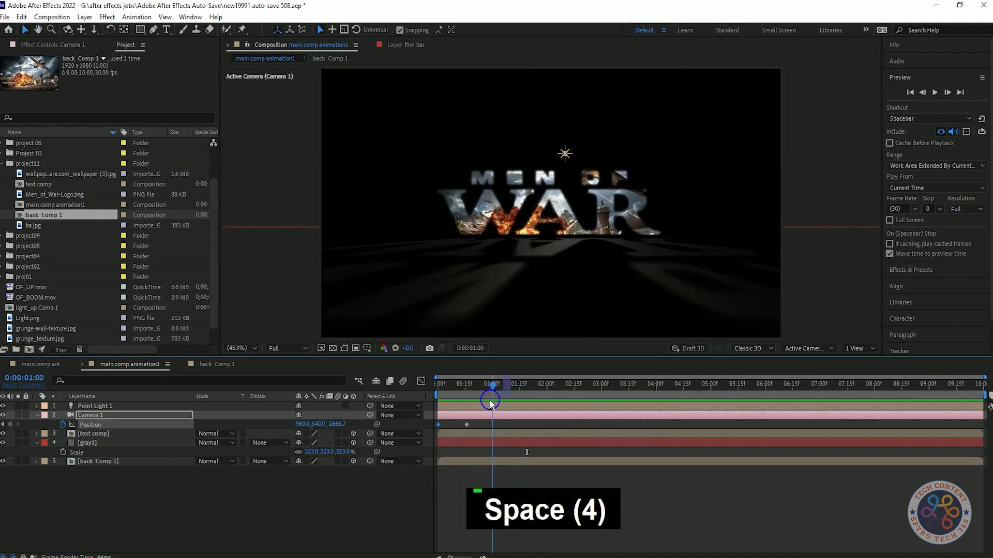
Step: Place Camera 1's second position keyframe at 1 second, apply Easy Ease to both keyframes and preview the move
{"action": "key", "text": "F9"}
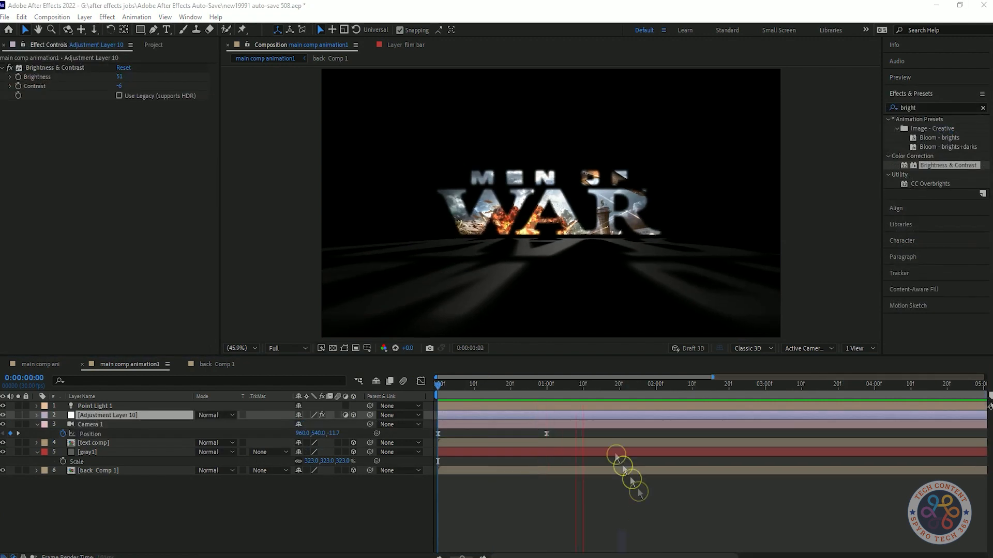
{"action": "key", "text": "space"}
{"action": "key", "text": "space"}
{"action": "key", "text": "space"}
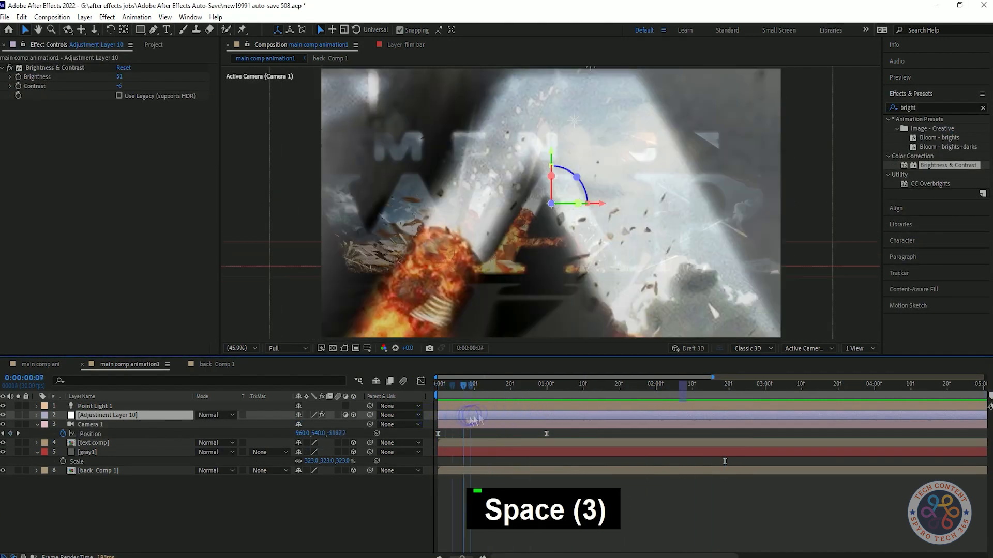
{"action": "key", "text": "space"}
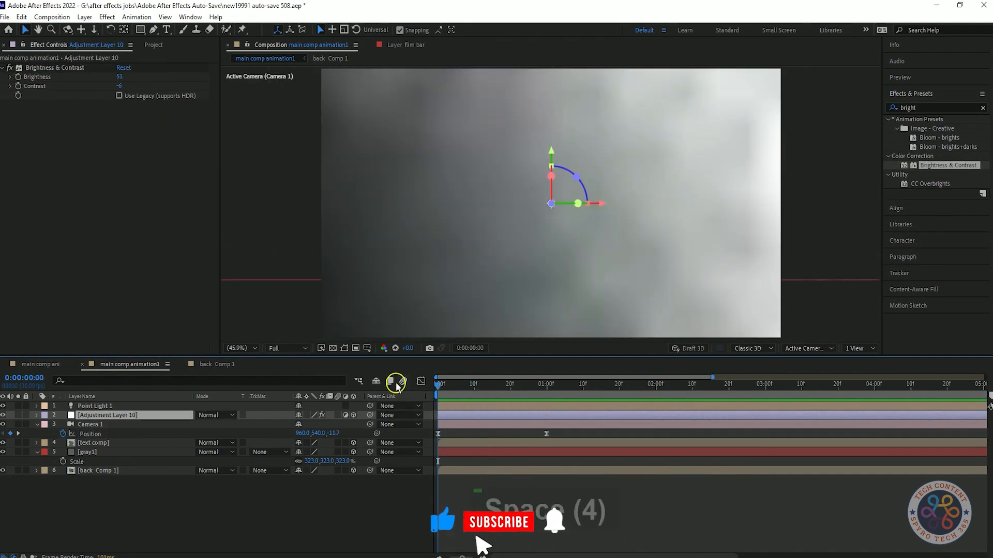
{"action": "key", "text": "space"}
Step: Create a 1920 × 1080 composition named "texture comp" at 30 fps with a duration of 6 seconds
{"action": "left_click", "coordinate": [171, 475]}
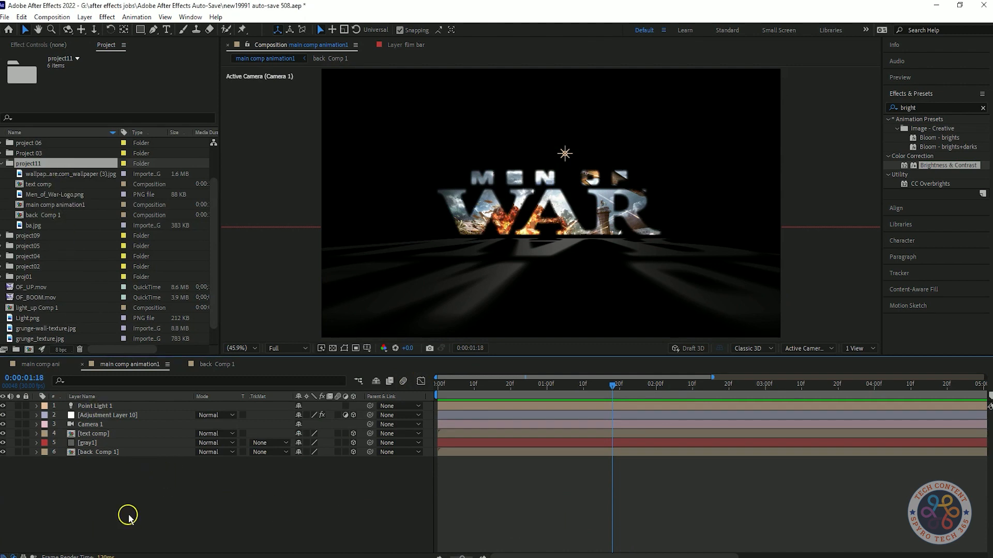
{"action": "key", "text": "ctrl+n"}
{"action": "type", "text": "texture comp"}
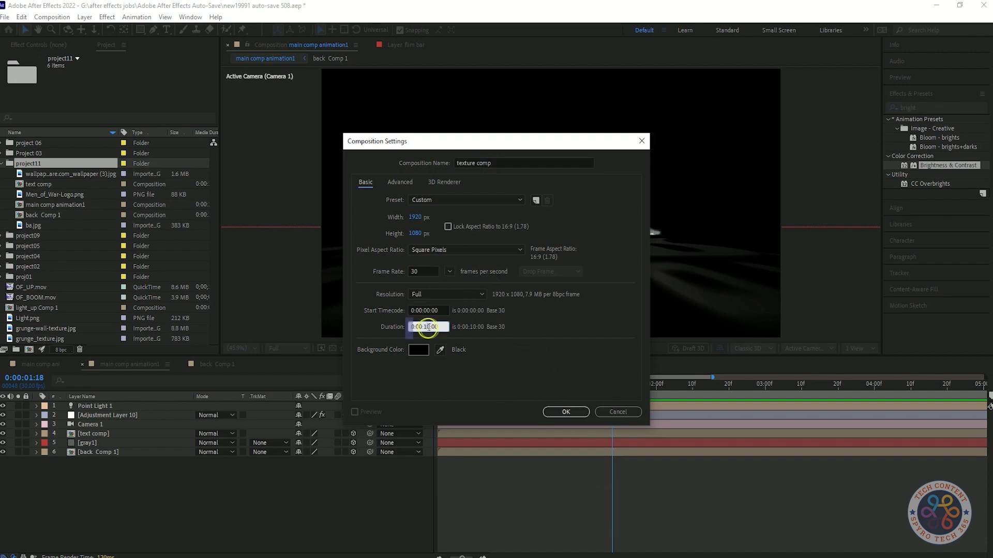
{"action": "key", "text": "BackSpace"}
{"action": "key", "text": "BackSpace"}
{"action": "key", "text": "BackSpace"}
{"action": "type", "text": "2"}
{"action": "key", "text": "BackSpace"}
{"action": "key", "text": "Right"}
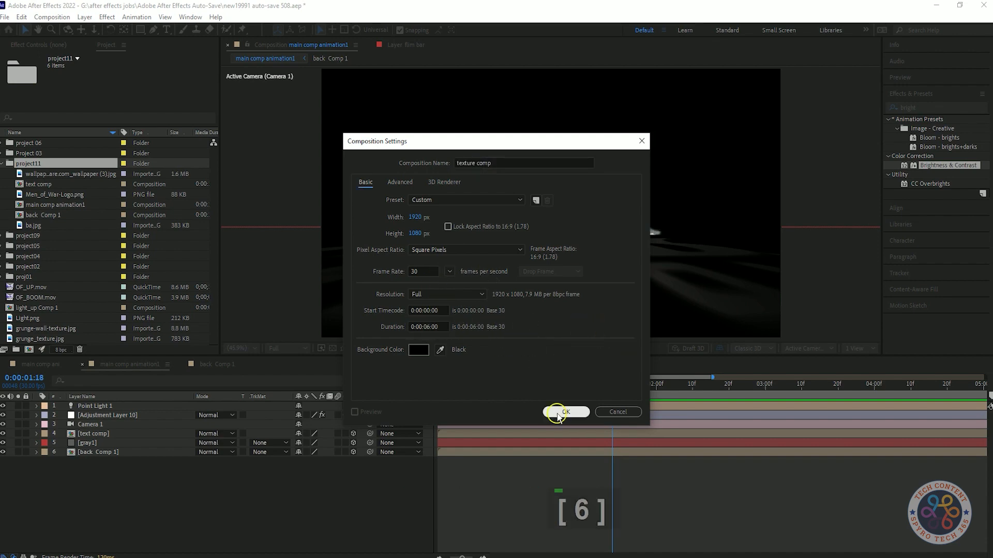
{"action": "left_click", "coordinate": [565, 412]}
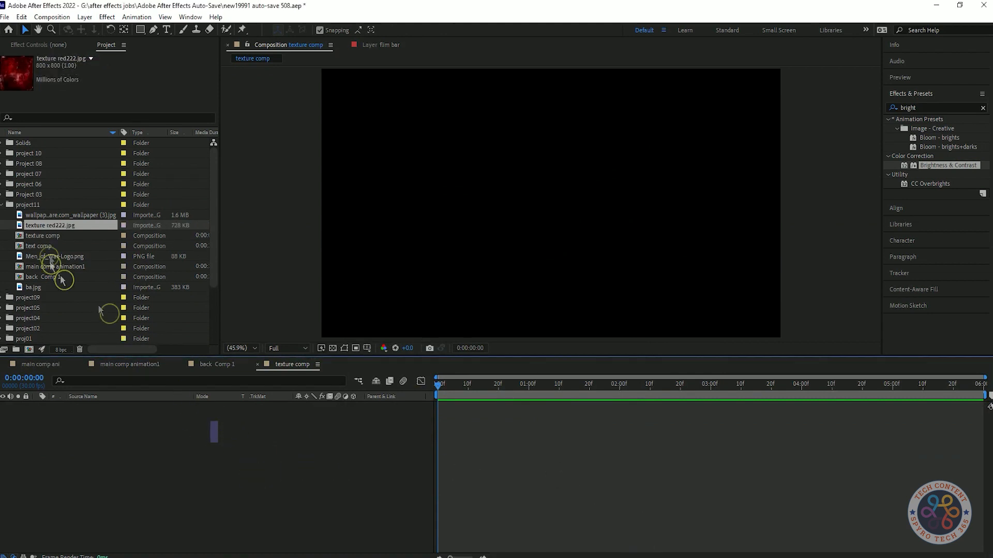
Step: Add texture red222.jpg to texture comp and stretch it to fit the composition frame
{"action": "left_click_drag", "start_coordinate": [51, 225], "coordinate": [138, 454]}
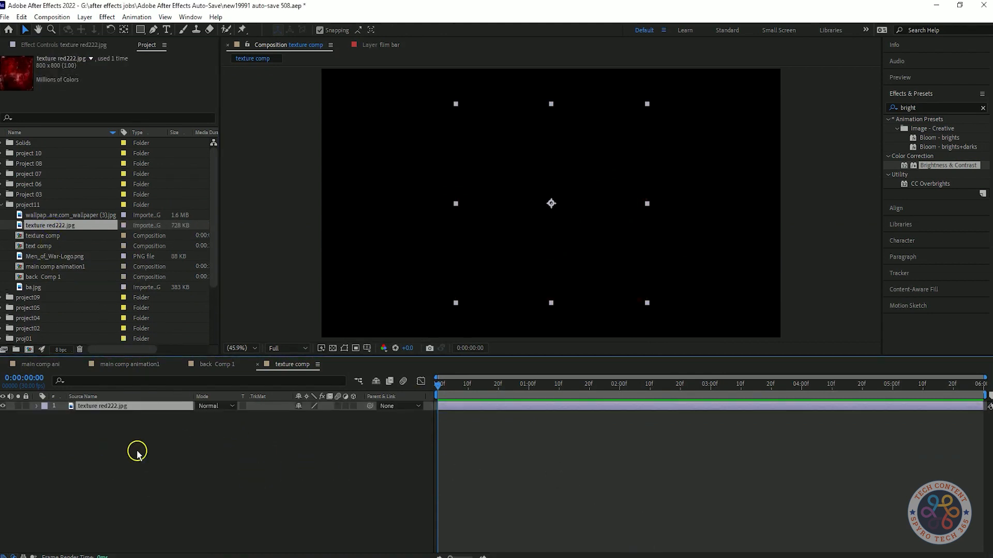
{"action": "right_click", "coordinate": [134, 412]}
{"action": "right_click", "coordinate": [78, 406]}
{"action": "mouse_move", "coordinate": [114, 141]}
{"action": "left_click", "coordinate": [233, 345]}
Step: Create a full-frame black solid above texture red222.jpg
{"action": "right_click", "coordinate": [189, 497]}
{"action": "mouse_move", "coordinate": [217, 362]}
{"action": "left_click", "coordinate": [466, 396]}
{"action": "left_click", "coordinate": [490, 352]}
{"action": "left_click", "coordinate": [245, 174]}
{"action": "left_click", "coordinate": [534, 382]}
Step: Apply the Fractal Noise effect to the black solid and save the project
{"action": "double_click", "coordinate": [908, 107]}
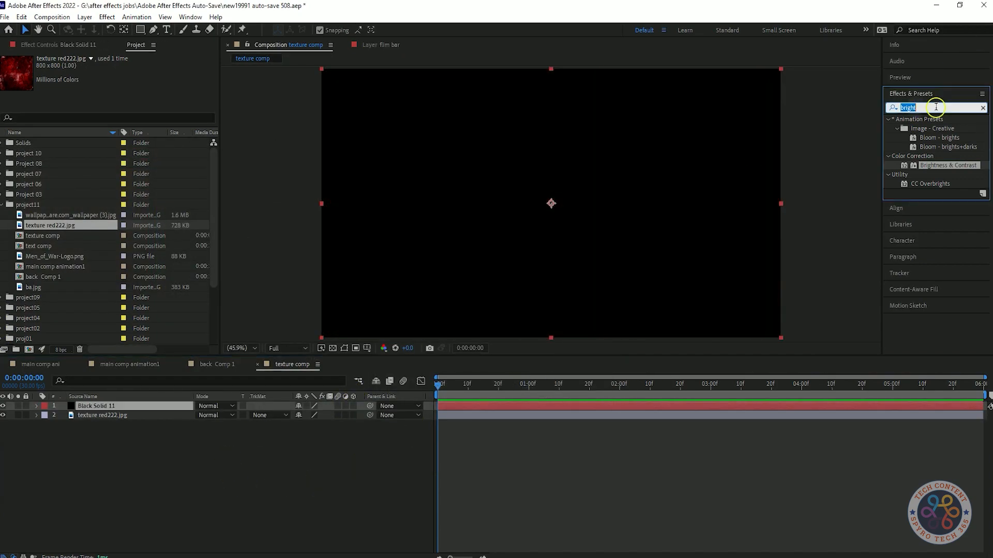
{"action": "type", "text": "fract"}
{"action": "left_click_drag", "start_coordinate": [936, 193], "coordinate": [592, 203]}
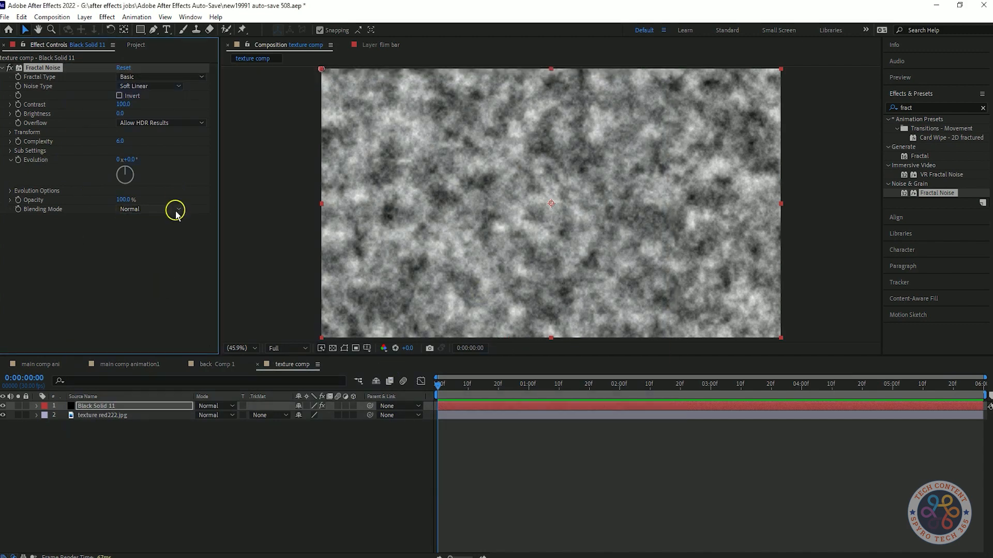
{"action": "key", "text": "ctrl+s"}
Step: Animate Fractal Noise's Evolution from 0 at the composition start to 3 revolutions at the end, and preview it
{"action": "left_click", "coordinate": [18, 159]}
{"action": "left_click", "coordinate": [18, 210]}
{"action": "left_click_drag", "start_coordinate": [438, 385], "coordinate": [981, 385]}
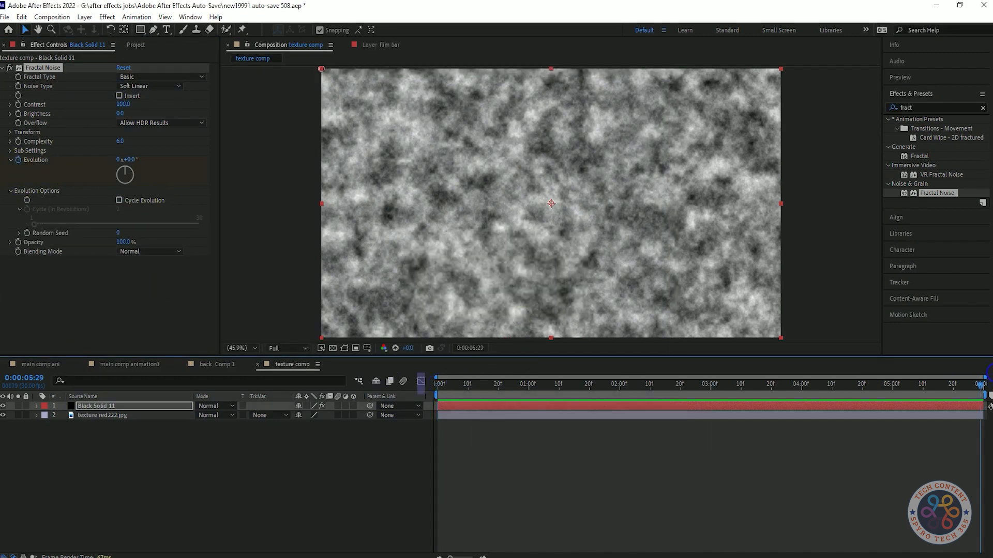
{"action": "left_click", "coordinate": [119, 160]}
{"action": "type", "text": "3"}
{"action": "key", "text": "Return"}
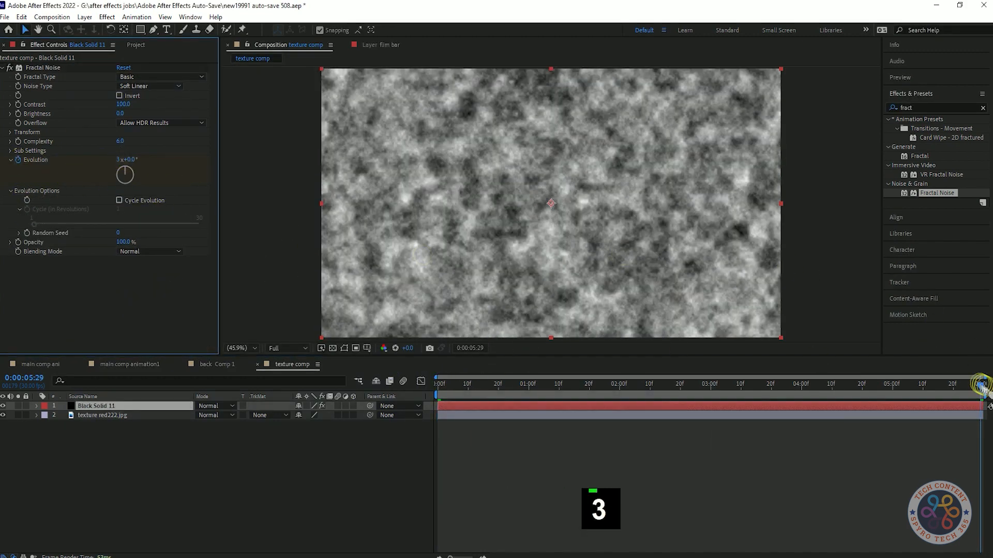
{"action": "key", "text": "space"}
{"action": "key", "text": "space"}
Step: Set Fractal Noise's Scale to 193 and its Random Seed to 1
{"action": "left_click", "coordinate": [97, 310]}
{"action": "left_click", "coordinate": [10, 132]}
{"action": "left_click_drag", "start_coordinate": [123, 160], "coordinate": [173, 158]}
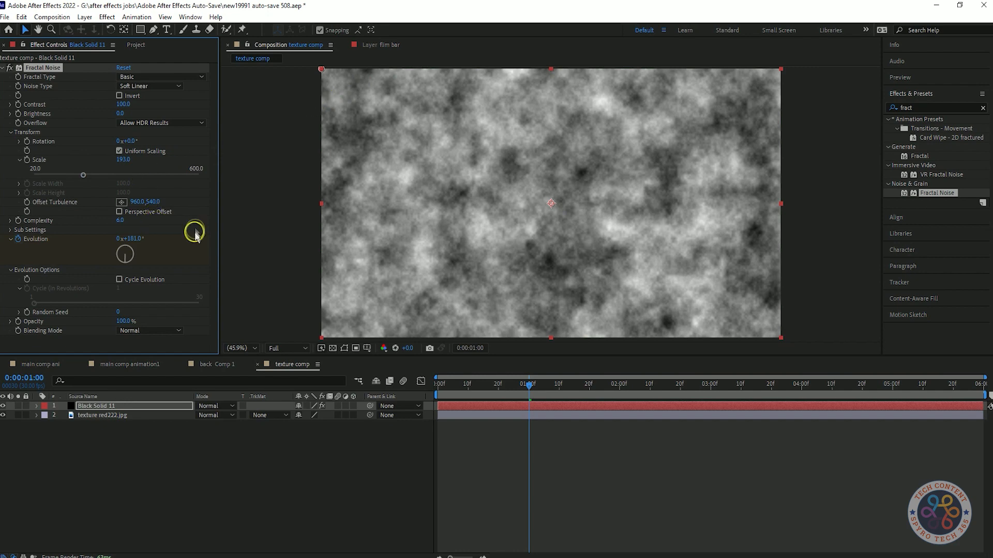
{"action": "left_click_drag", "start_coordinate": [117, 316], "coordinate": [119, 314]}
Step: Apply the Threshold effect to the black solid below Fractal Noise and preview the black-and-white pattern
{"action": "left_click", "coordinate": [928, 107]}
{"action": "type", "text": "thre"}
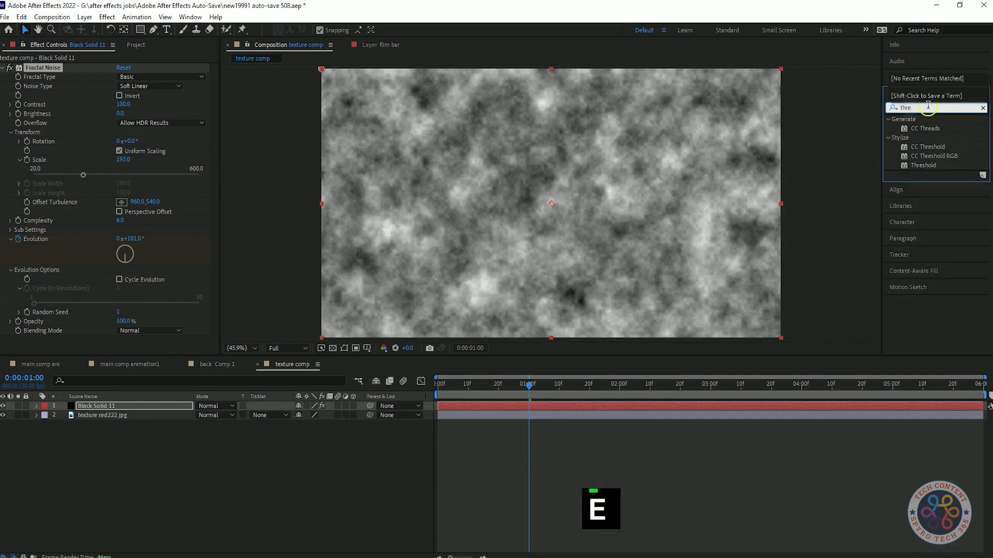
{"action": "double_click", "coordinate": [924, 165]}
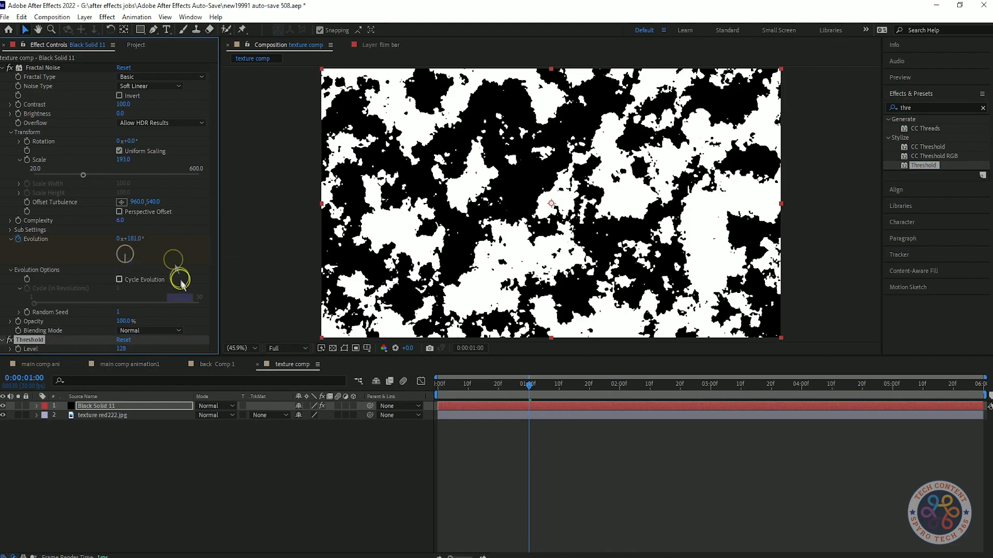
{"action": "key", "text": "space"}
{"action": "key", "text": "space"}
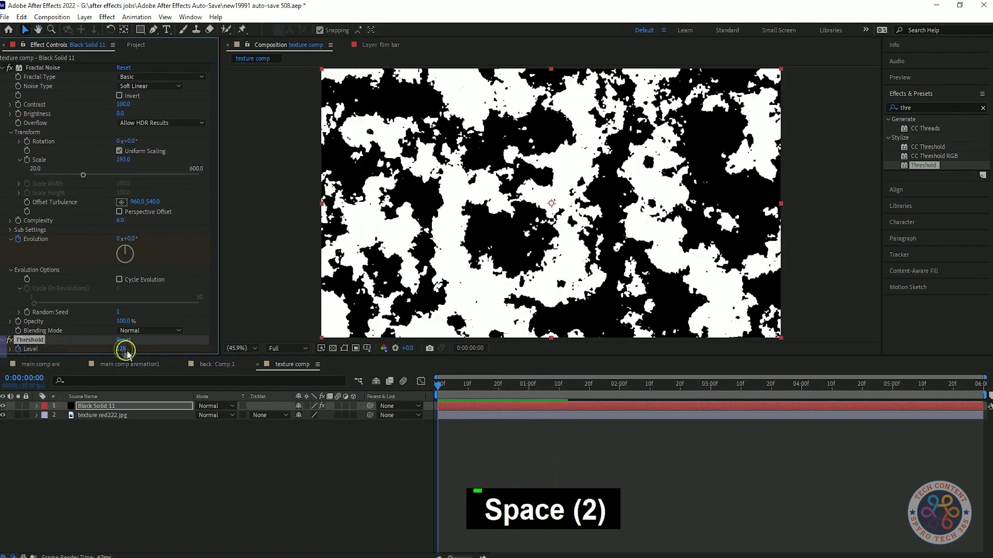
Step: Animate the Threshold Level from 237 at the composition start down to nearly zero at the end
{"action": "left_click_drag", "start_coordinate": [120, 349], "coordinate": [95, 354]}
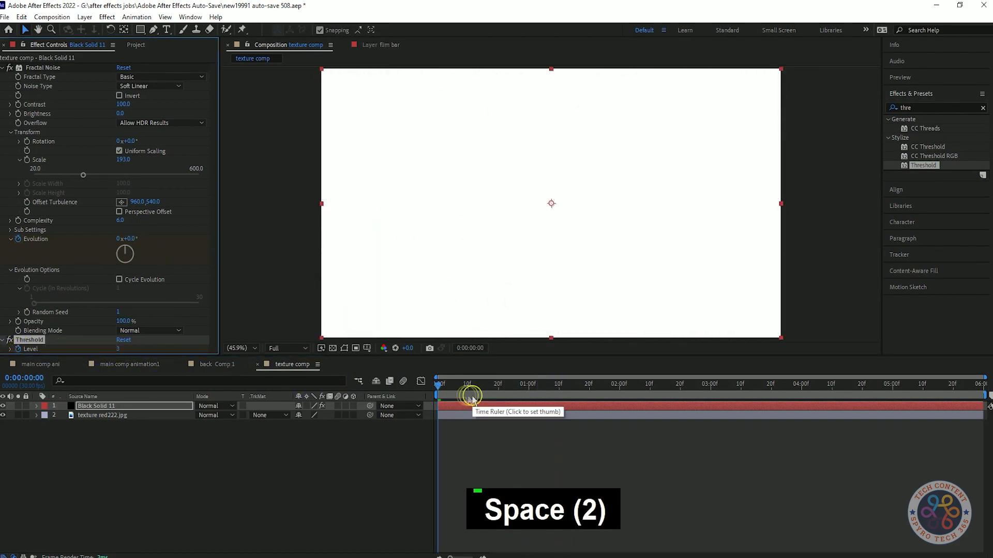
{"action": "key", "text": "u"}
{"action": "left_click_drag", "start_coordinate": [120, 350], "coordinate": [174, 346]}
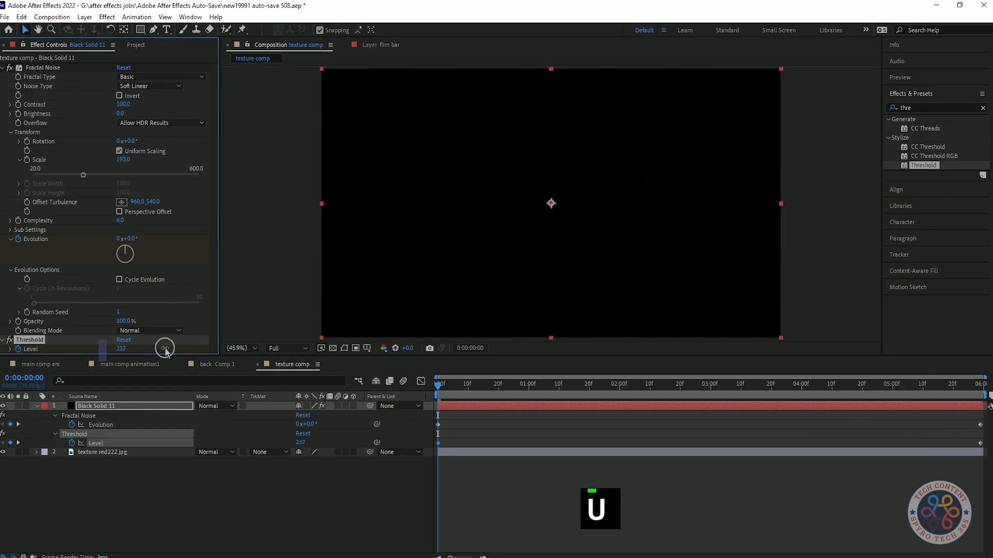
{"action": "key", "text": "space"}
{"action": "key", "text": "space"}
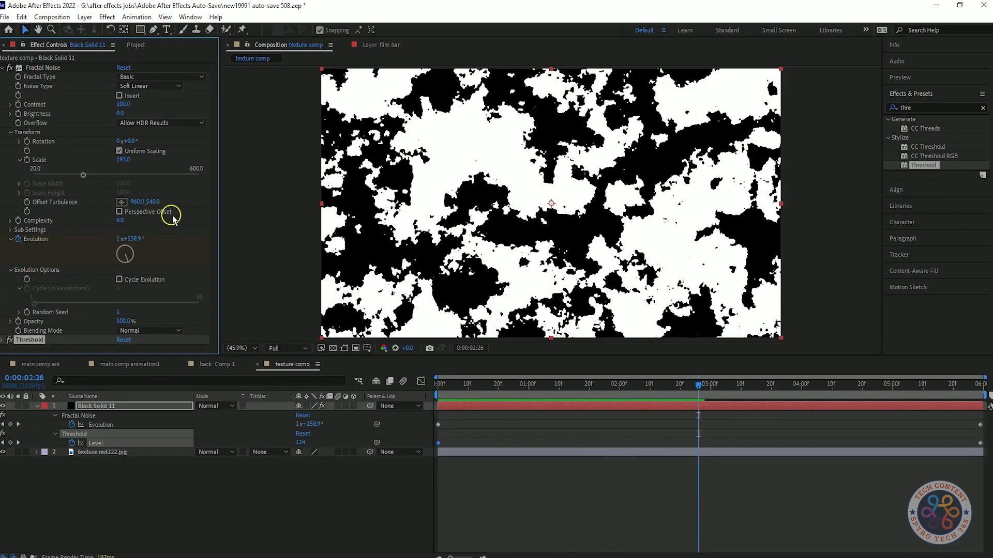
{"action": "left_click", "coordinate": [150, 86]}
{"action": "left_click", "coordinate": [155, 77]}
{"action": "left_click", "coordinate": [163, 156]}
{"action": "left_click", "coordinate": [155, 77]}
{"action": "left_click", "coordinate": [155, 89]}
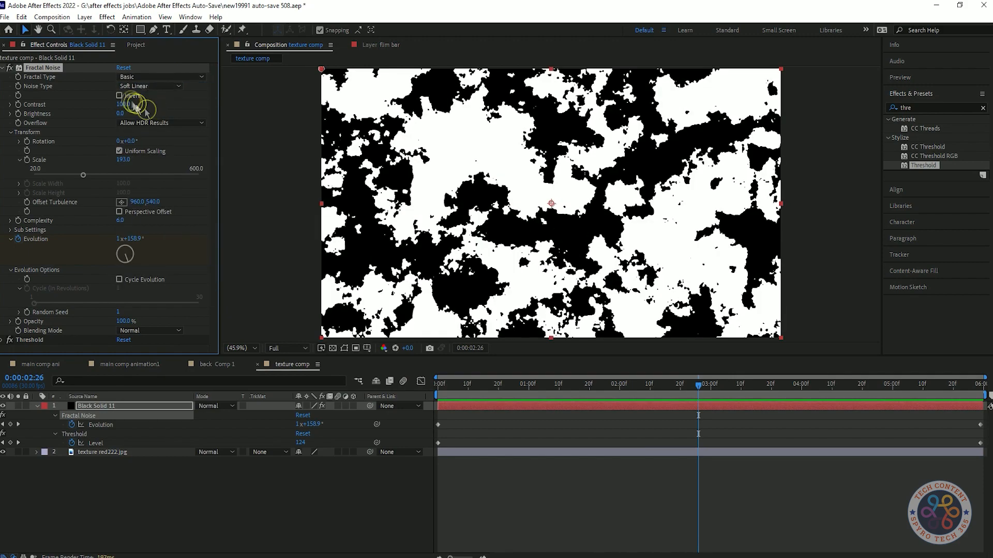
Step: Set Fractal Noise's Complexity to 7, save the project and preview from the start
{"action": "left_click_drag", "start_coordinate": [120, 221], "coordinate": [572, 156]}
{"action": "left_click_drag", "start_coordinate": [702, 386], "coordinate": [414, 397]}
{"action": "key", "text": "ctrl+s"}
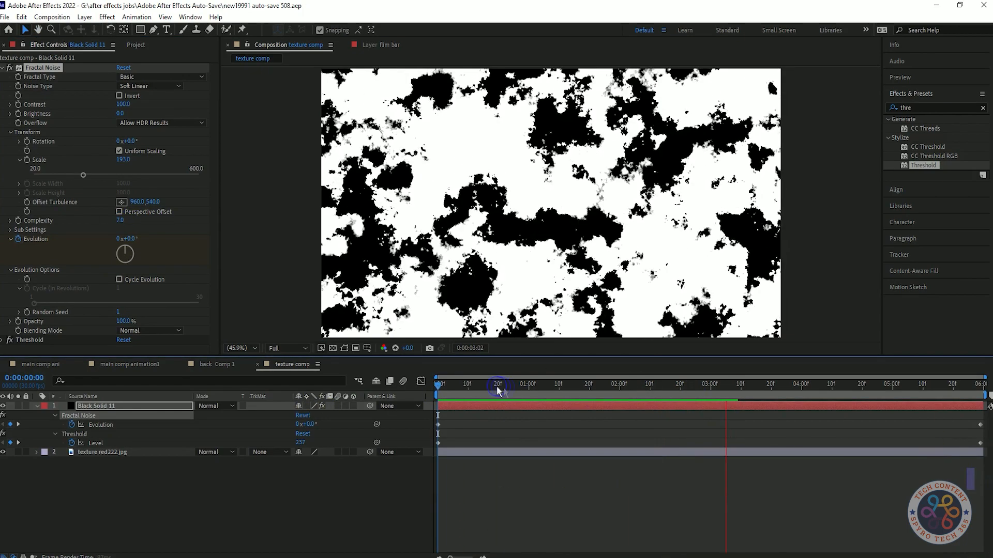
Step: Apply Easy Ease to the Evolution and Threshold Level keyframes and preview the result
{"action": "left_click_drag", "start_coordinate": [586, 399], "coordinate": [434, 402]}
{"action": "left_click", "coordinate": [980, 425], "text": "shift"}
{"action": "left_click", "coordinate": [980, 443], "text": "shift"}
{"action": "key", "text": "F9"}
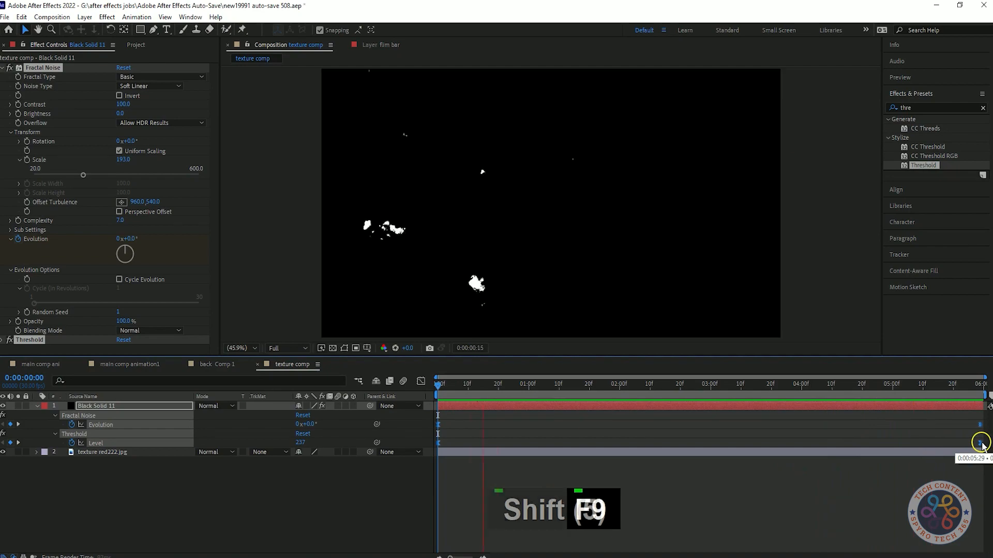
{"action": "key", "text": "space"}
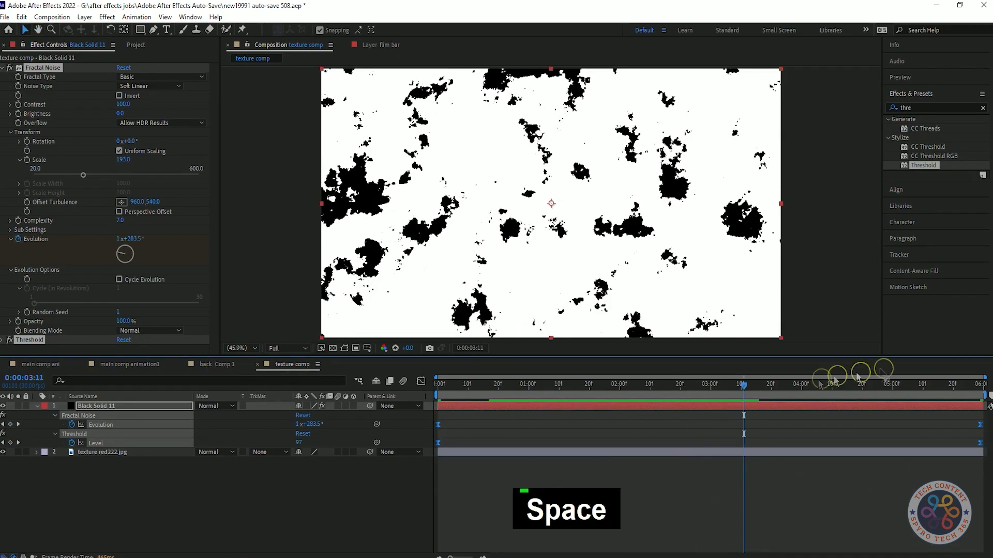
Step: Add texture comp at the bottom of main comp animation1's layer stack and move text comp below gray1
{"action": "left_click", "coordinate": [217, 364]}
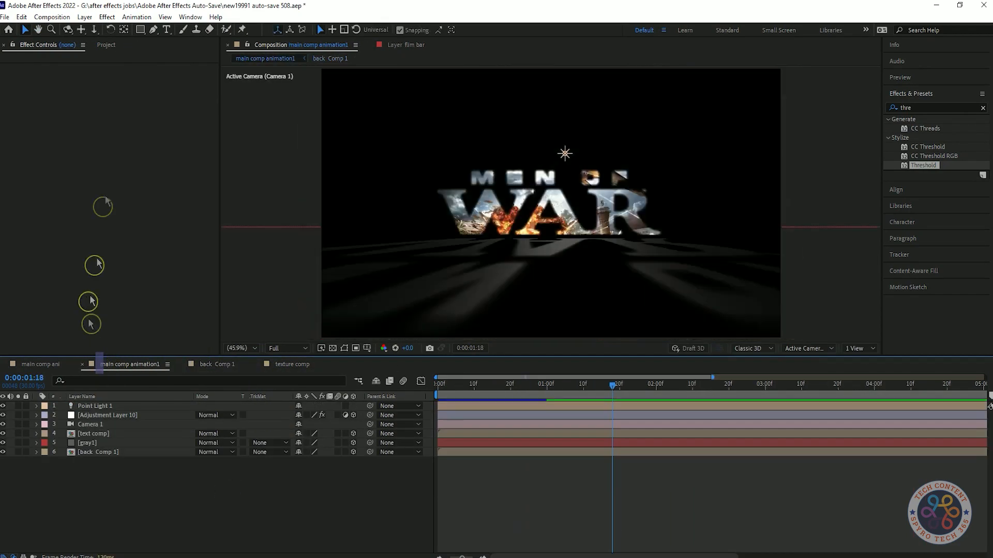
{"action": "left_click", "coordinate": [52, 223]}
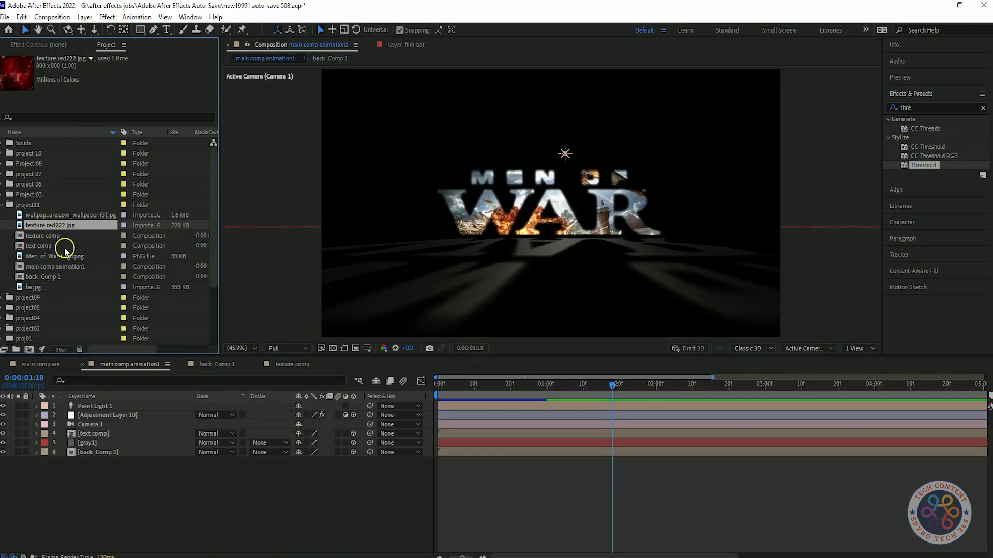
{"action": "left_click_drag", "start_coordinate": [52, 236], "coordinate": [129, 472]}
{"action": "left_click", "coordinate": [606, 386]}
{"action": "left_click", "coordinate": [93, 462]}
{"action": "mouse_move", "coordinate": [93, 443]}
{"action": "left_mouse_down"}
{"action": "mouse_move", "coordinate": [91, 429]}
{"action": "mouse_move", "coordinate": [101, 451]}
{"action": "left_mouse_up"}
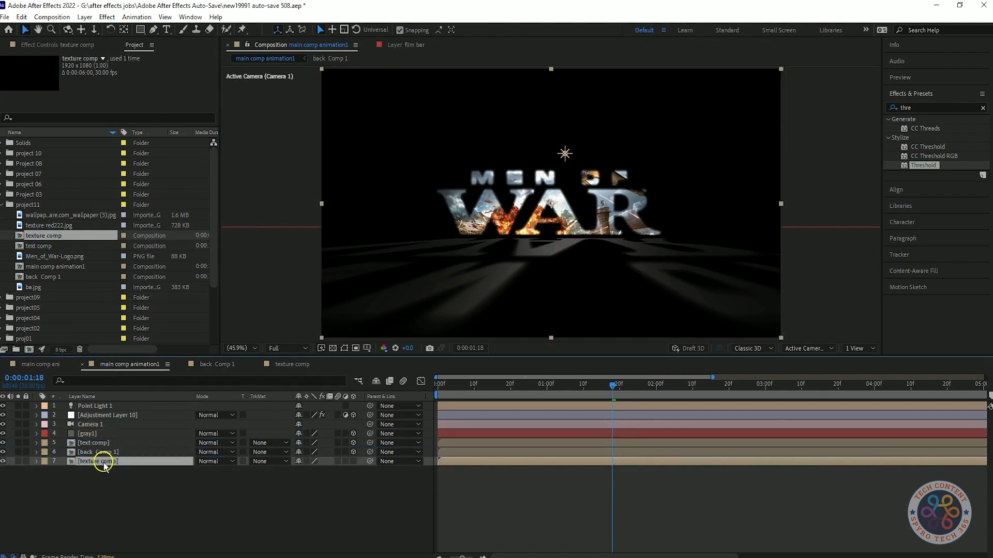
{"action": "key", "text": "space"}
{"action": "key", "text": "space"}
{"action": "key", "text": "space"}
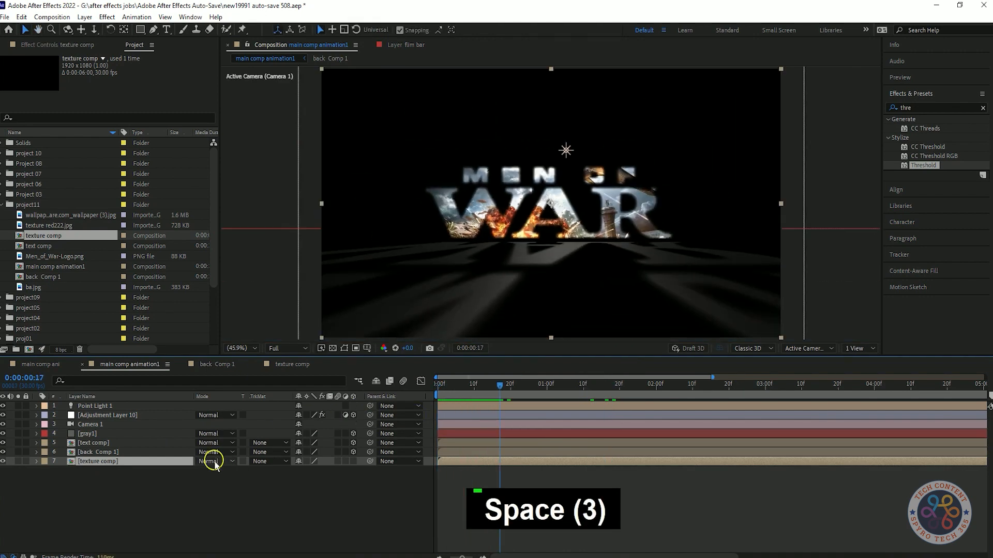
{"action": "mouse_move", "coordinate": [121, 446]}
{"action": "left_mouse_down"}
{"action": "mouse_move", "coordinate": [124, 430]}
{"action": "mouse_move", "coordinate": [125, 465]}
{"action": "left_mouse_up"}
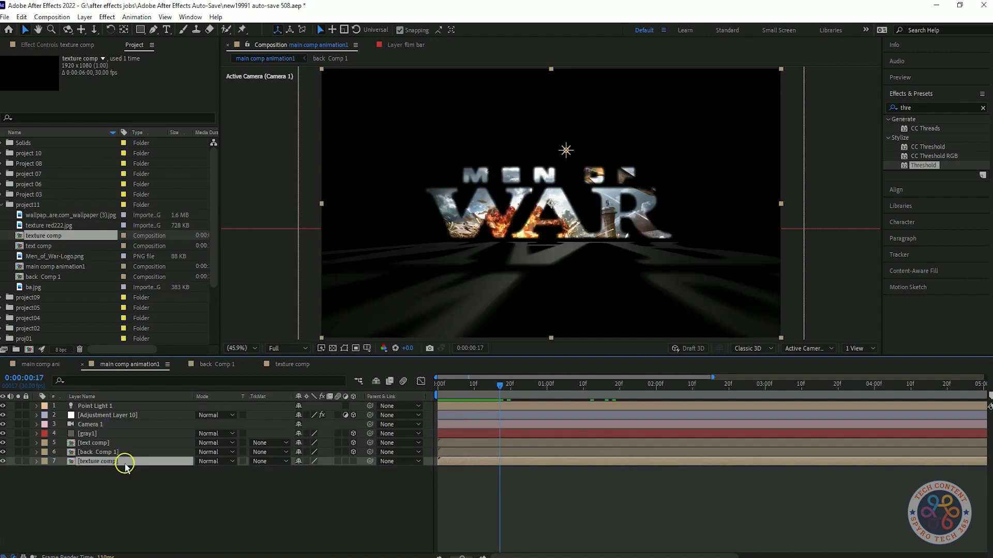
Step: Switch to texture comp, try an alpha track matte on texture red222.jpg and remove it again
{"action": "left_click", "coordinate": [292, 365]}
{"action": "left_click", "coordinate": [36, 407]}
{"action": "left_click", "coordinate": [279, 415]}
{"action": "left_click", "coordinate": [285, 443]}
{"action": "key", "text": "Home"}
{"action": "left_click", "coordinate": [285, 415]}
{"action": "left_click", "coordinate": [287, 427]}
Step: Try an alpha inverted matte from Black Solid 11 on texture red222.jpg and preview it
{"action": "left_click", "coordinate": [3, 406]}
{"action": "mouse_move", "coordinate": [108, 406]}
{"action": "left_mouse_down"}
{"action": "mouse_move", "coordinate": [110, 424]}
{"action": "mouse_move", "coordinate": [108, 405]}
{"action": "left_mouse_up"}
{"action": "left_click", "coordinate": [280, 415]}
{"action": "left_click", "coordinate": [283, 455]}
{"action": "key", "text": "space"}
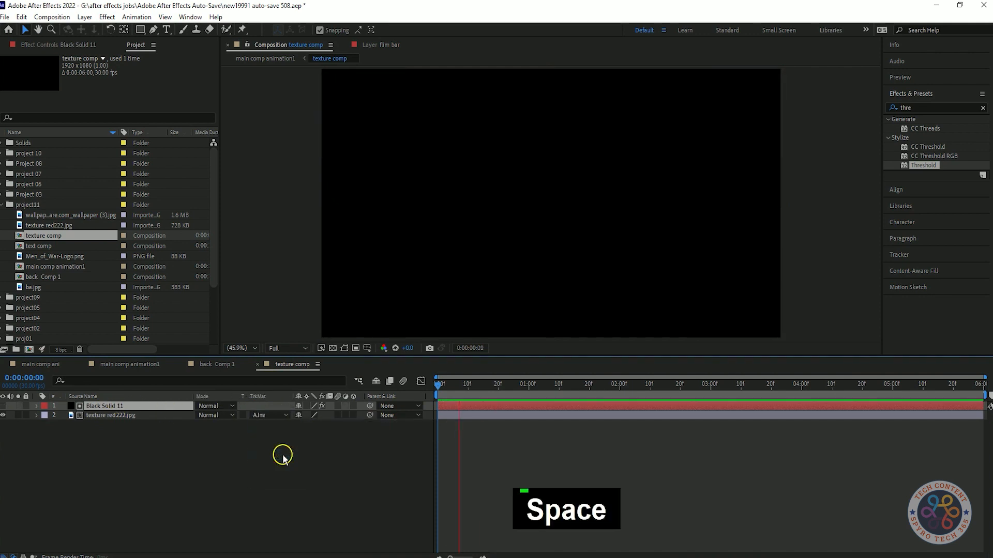
{"action": "key", "text": "space"}
Step: Try an alpha matte from Black Solid 11 on texture red222.jpg and preview it
{"action": "left_click", "coordinate": [285, 416]}
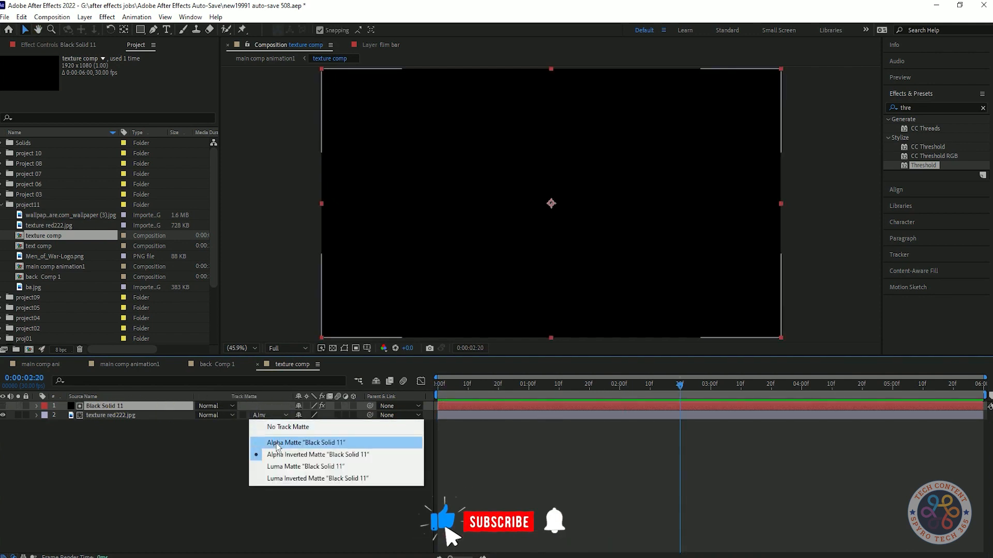
{"action": "left_click", "coordinate": [305, 442]}
{"action": "key", "text": "space"}
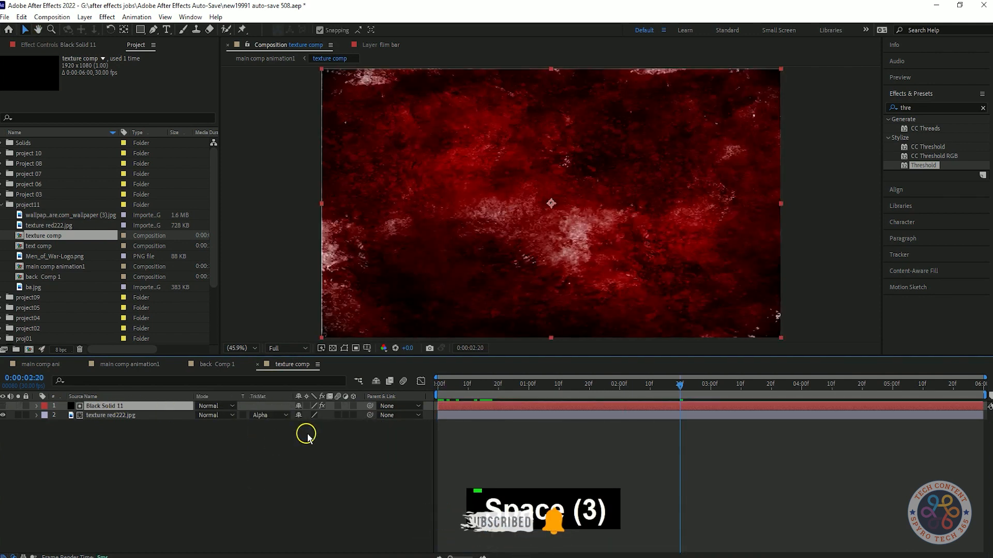
{"action": "key", "text": "space"}
Step: Set texture red222.jpg's track matte to Luma Matte using Black Solid 11 and preview the reveal
{"action": "left_click", "coordinate": [282, 415]}
{"action": "left_click", "coordinate": [305, 467]}
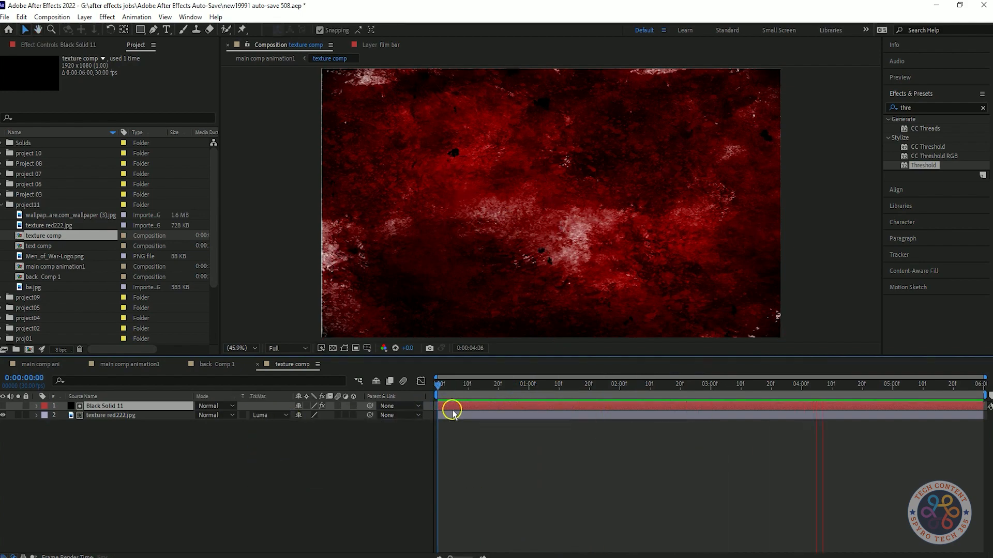
{"action": "key", "text": "space"}
Step: Try the other Black Solid 11 track matte options on texture red222.jpg, including Luma Inverted, and return to Luma Matte
{"action": "left_click", "coordinate": [281, 415]}
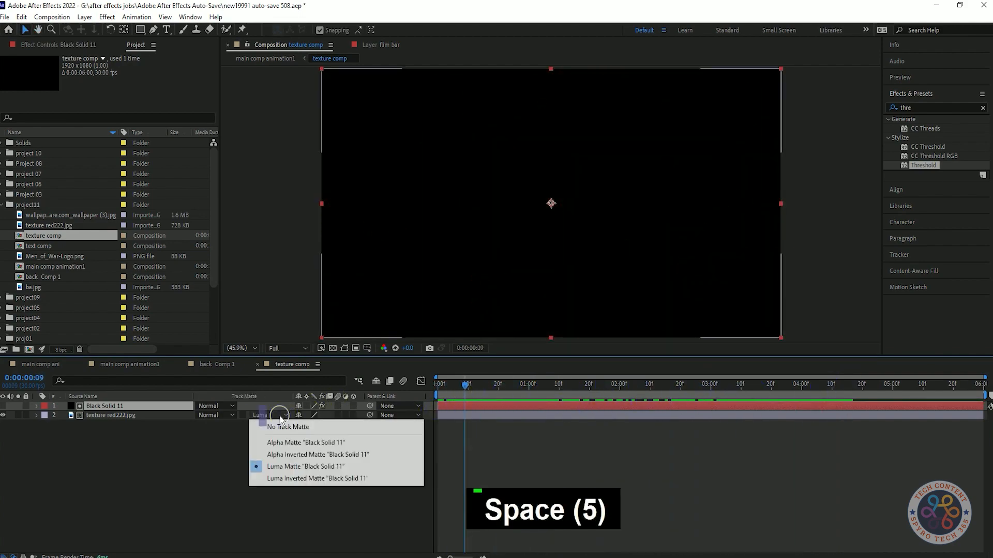
{"action": "left_click", "coordinate": [288, 441]}
{"action": "left_click", "coordinate": [282, 415]}
{"action": "left_click", "coordinate": [293, 455]}
{"action": "left_click", "coordinate": [282, 416]}
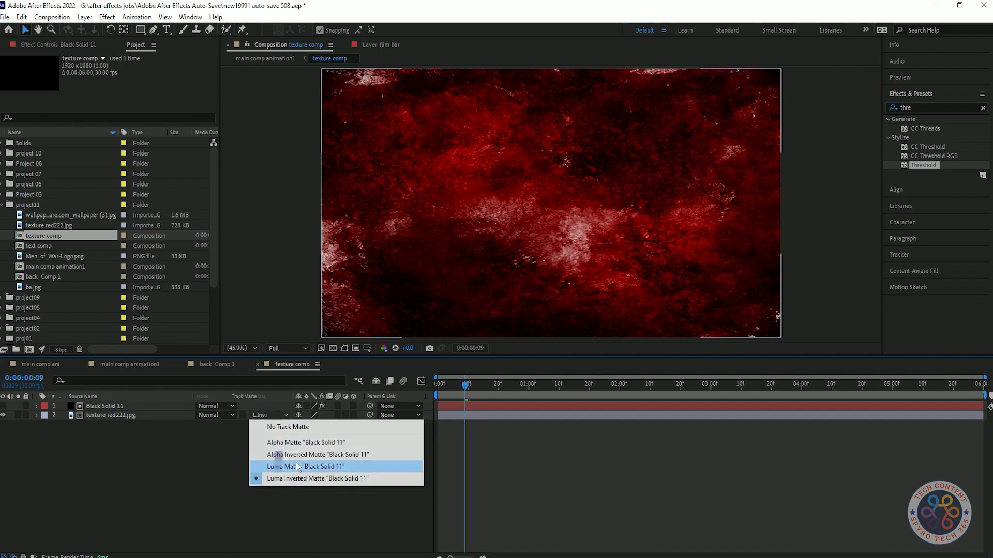
{"action": "left_click", "coordinate": [296, 467]}
Step: Preview the luma-matted texture reveal from the start of texture comp
{"action": "key", "text": "space"}
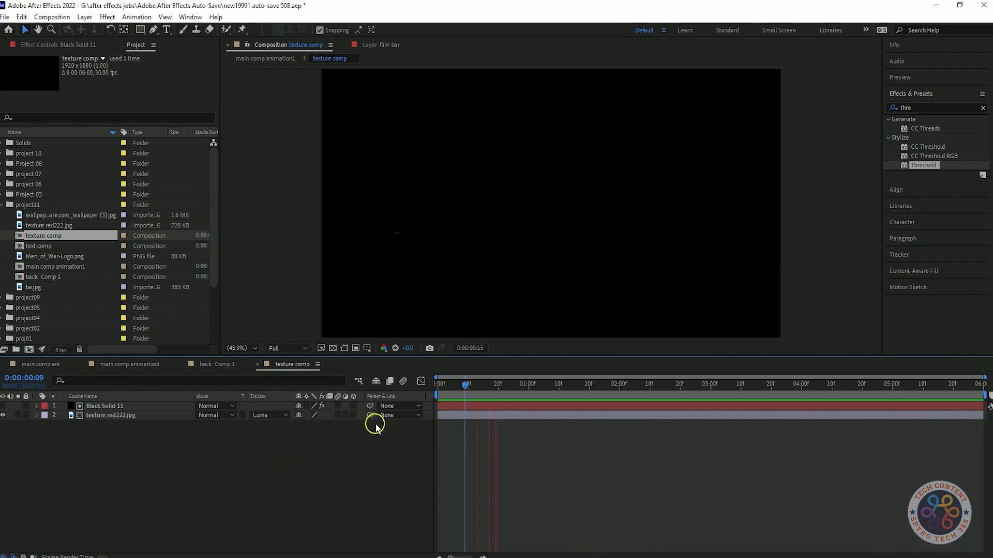
{"action": "key", "text": "space"}
{"action": "key", "text": "space"}
{"action": "left_click", "coordinate": [431, 383]}
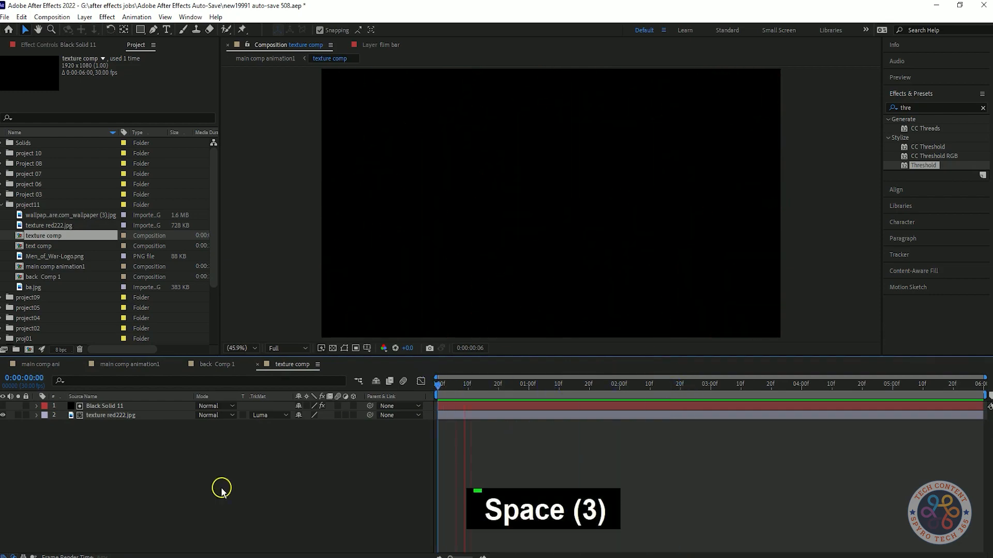
{"action": "key", "text": "space"}
Step: Switch to main comp animation1, preview it from the start and save the project
{"action": "left_click", "coordinate": [132, 364]}
{"action": "key", "text": "space"}
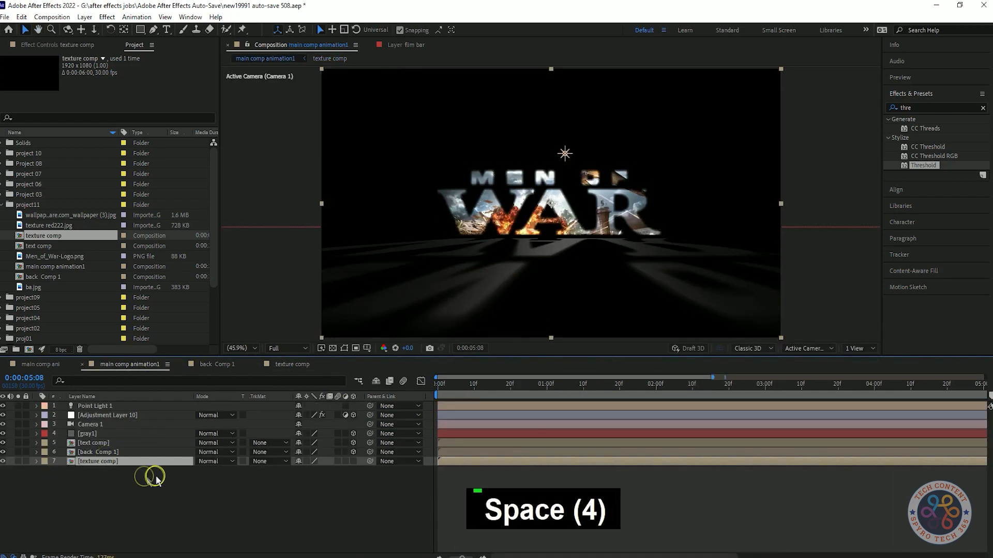
{"action": "key", "text": "space"}
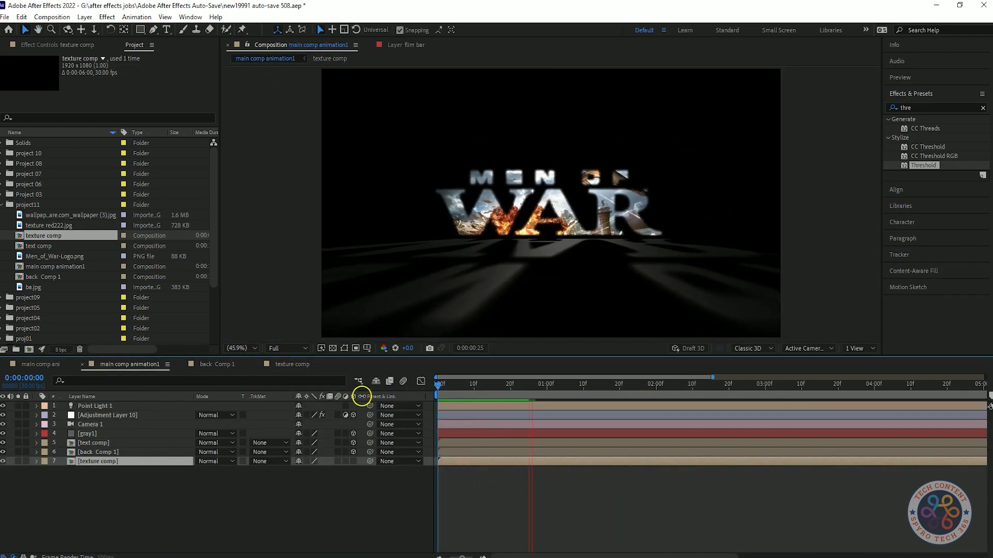
{"action": "key", "text": "ctrl+s"}
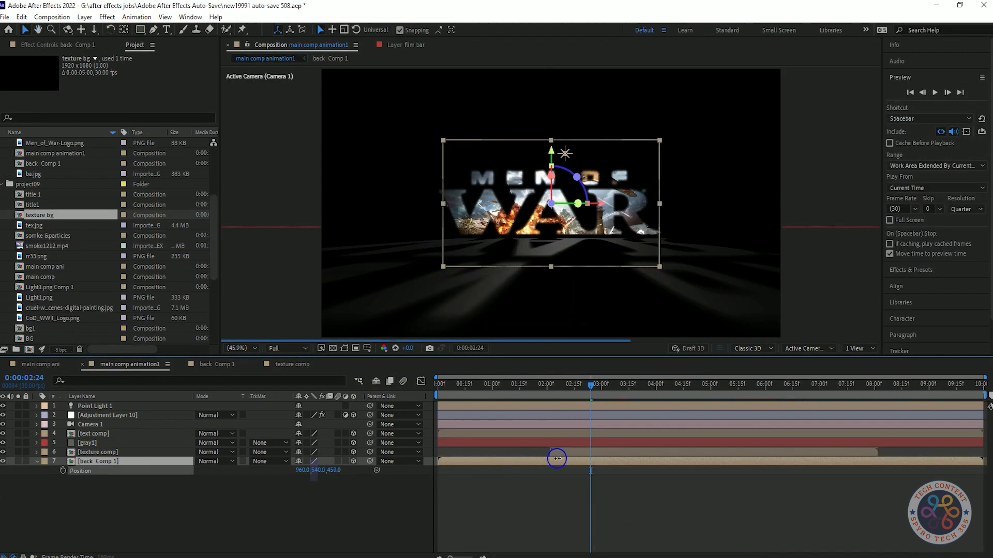
Step: Set the back Comp 1 layer's Z position to 9500
{"action": "left_click", "coordinate": [333, 469]}
{"action": "type", "text": "95"}
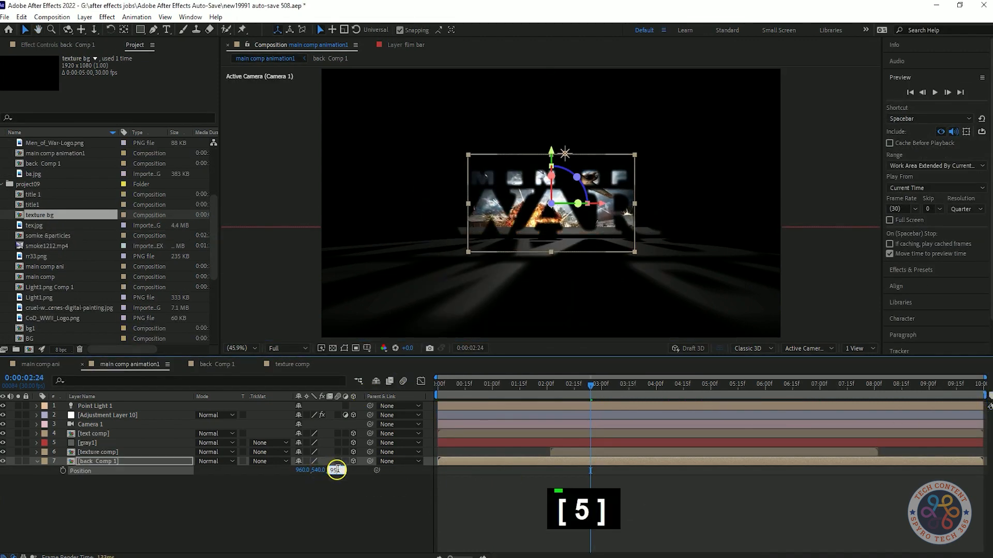
{"action": "type", "text": "00"}
{"action": "key", "text": "Return"}
Step: Scale back Comp 1 to 284% at the start of the composition and preview the animation
{"action": "left_click_drag", "start_coordinate": [586, 392], "coordinate": [438, 395]}
{"action": "left_click", "coordinate": [149, 462]}
{"action": "key", "text": "s"}
{"action": "left_click_drag", "start_coordinate": [310, 472], "coordinate": [246, 492]}
{"action": "left_click", "coordinate": [246, 492]}
{"action": "key", "text": "space"}
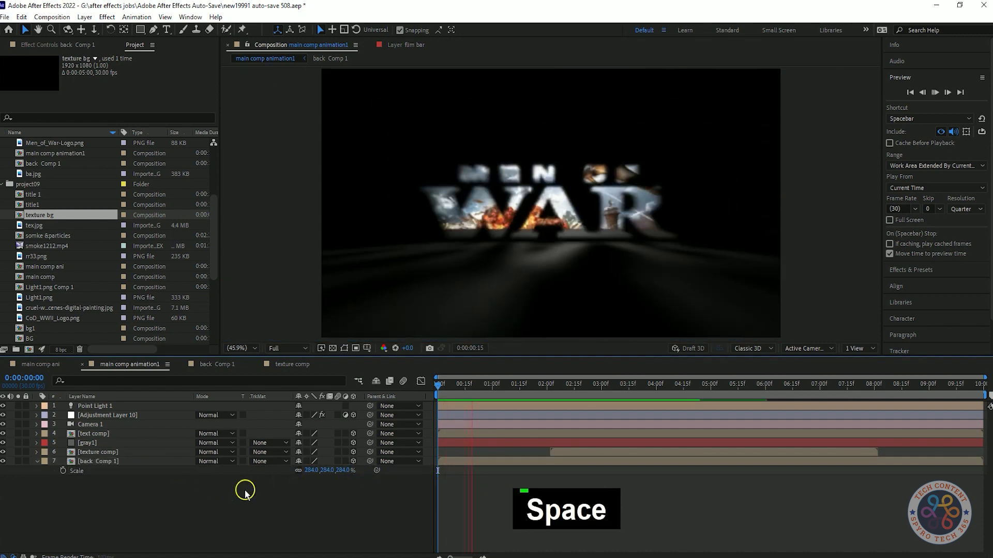
{"action": "key", "text": "space"}
Step: Enlarge back Comp 1 to 356% at the start of the composition and preview the animation
{"action": "key", "text": "space"}
{"action": "key", "text": "space"}
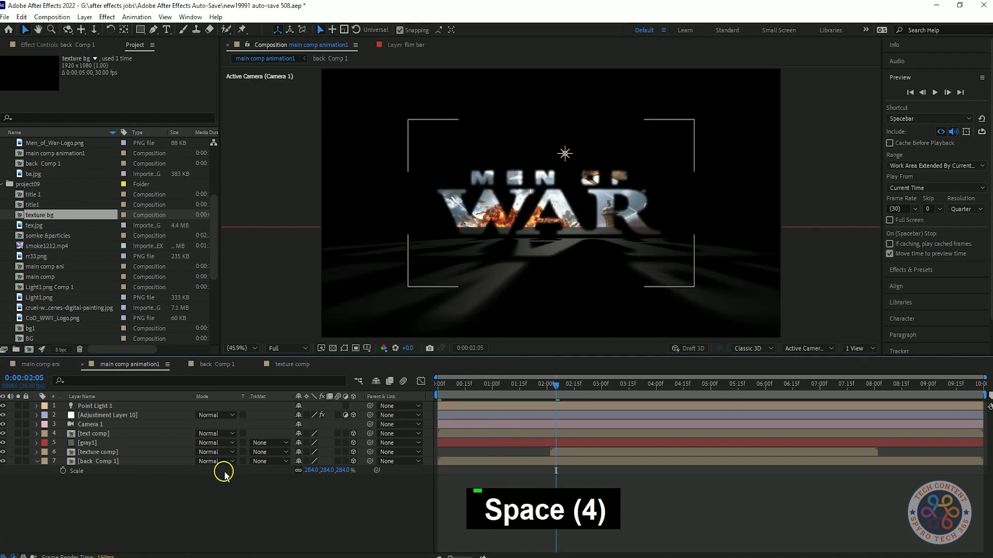
{"action": "left_click", "coordinate": [161, 462]}
{"action": "key", "text": "Home"}
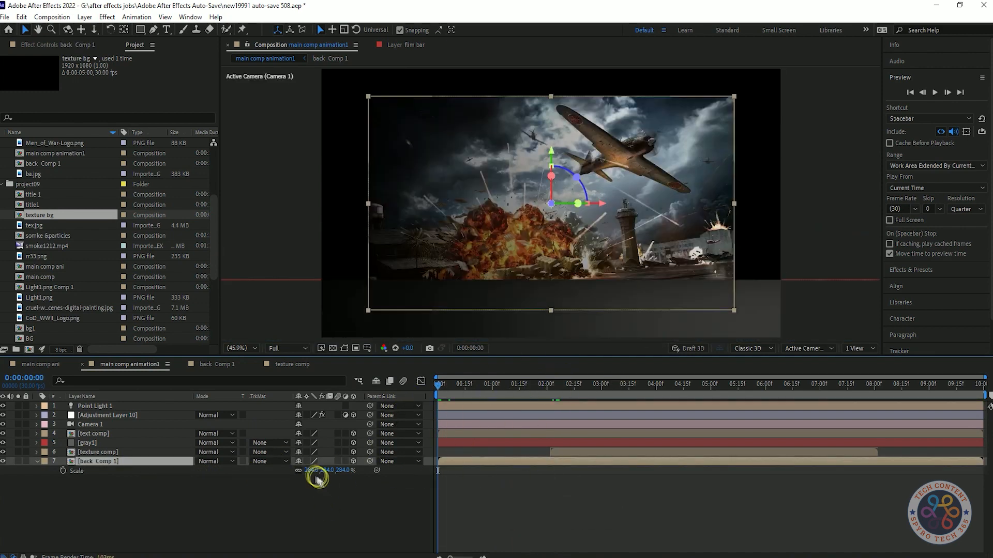
{"action": "left_click_drag", "start_coordinate": [317, 472], "coordinate": [356, 468]}
{"action": "key", "text": "space"}
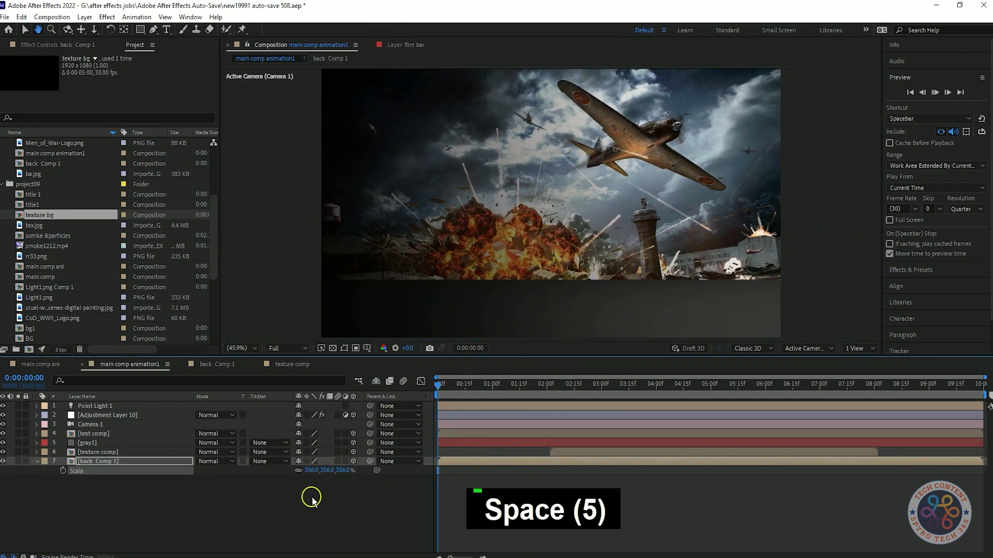
{"action": "key", "text": "space"}
{"action": "key", "text": "space"}
{"action": "key", "text": "space"}
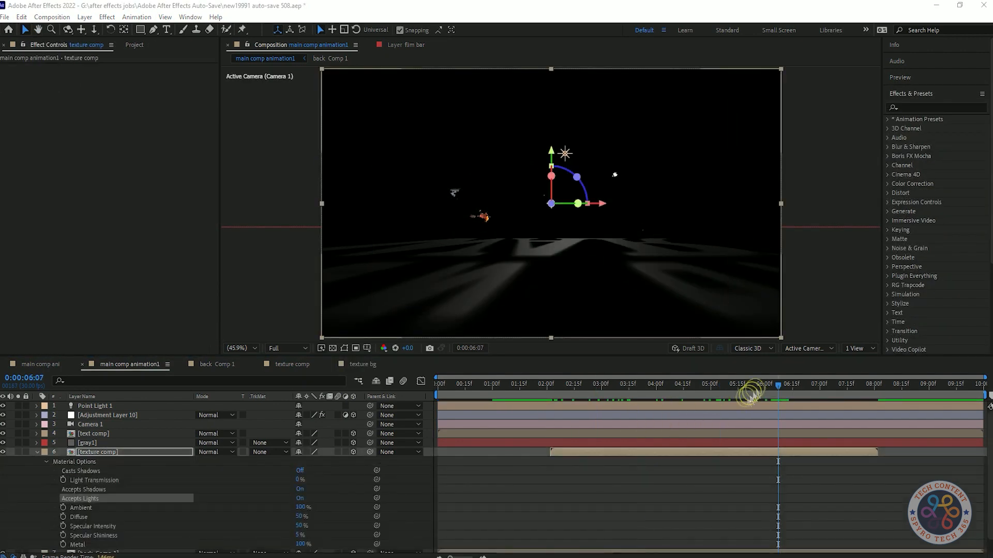
Step: Turn off Accepts Lights for the texture comp layer and preview the animation from 0:00:01:27
{"action": "left_click", "coordinate": [541, 385]}
{"action": "left_click", "coordinate": [85, 452]}
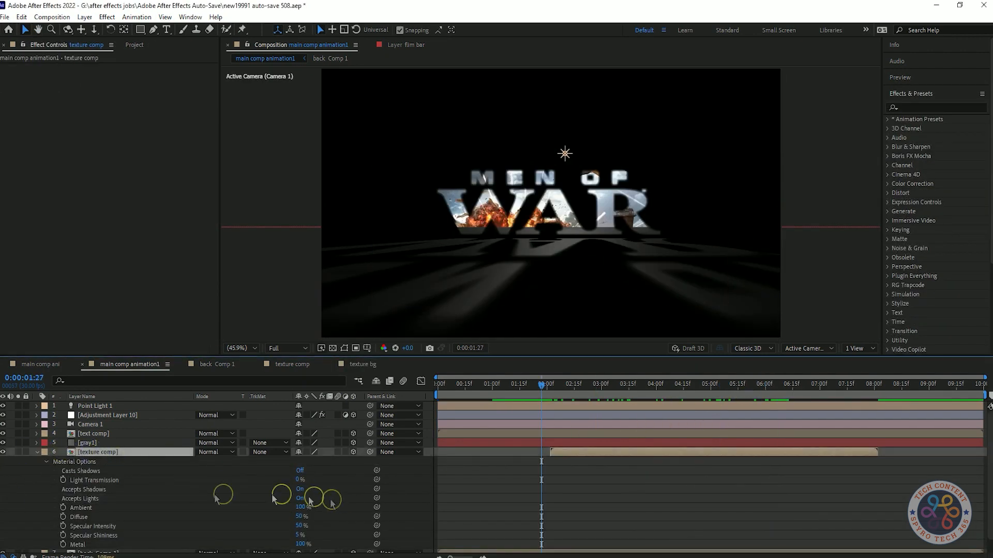
{"action": "key", "text": "space"}
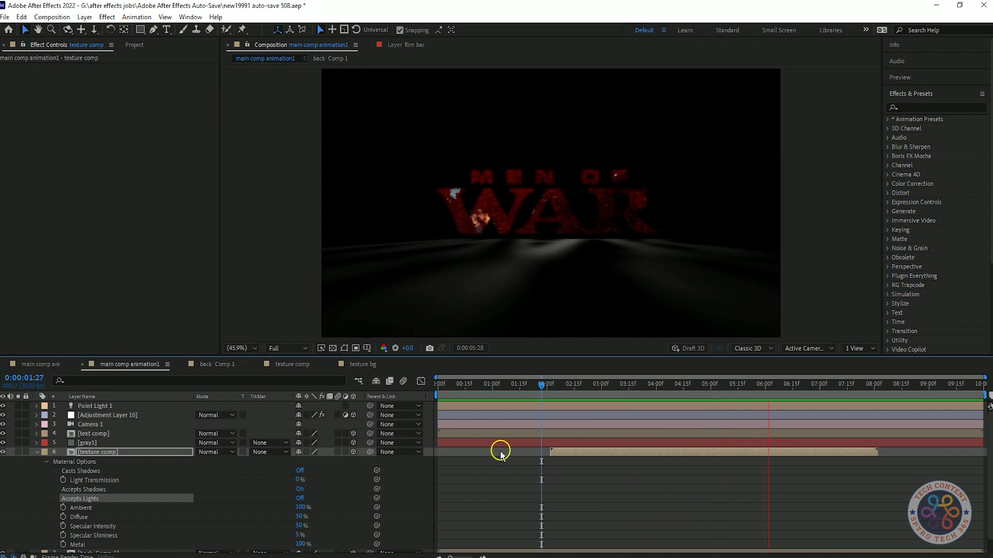
{"action": "key", "text": "space"}
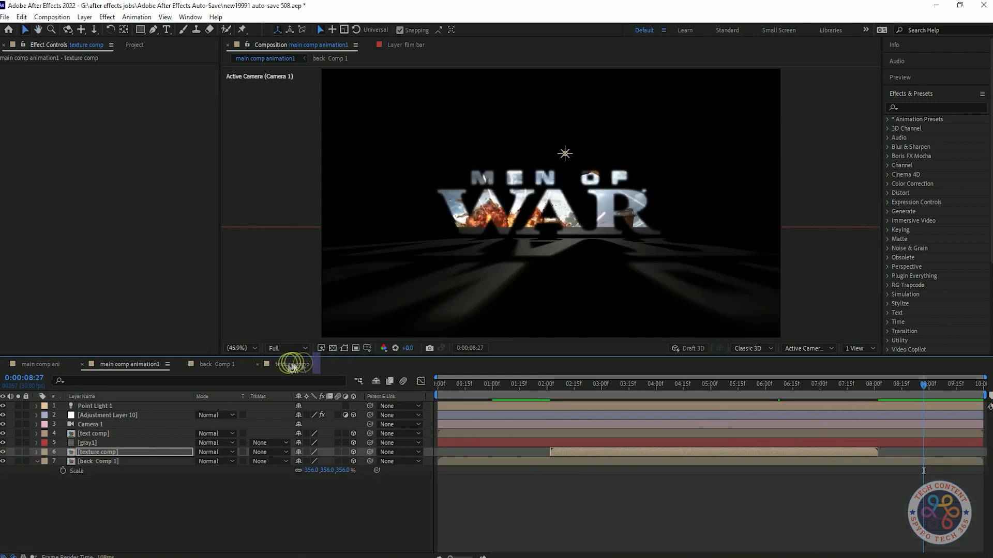
Step: Open texture comp, inspect the noise evolution over time and reveal Black Solid 11's keyframed properties
{"action": "left_click", "coordinate": [292, 365]}
{"action": "left_click", "coordinate": [837, 384]}
{"action": "left_click", "coordinate": [184, 403]}
{"action": "left_click", "coordinate": [116, 247]}
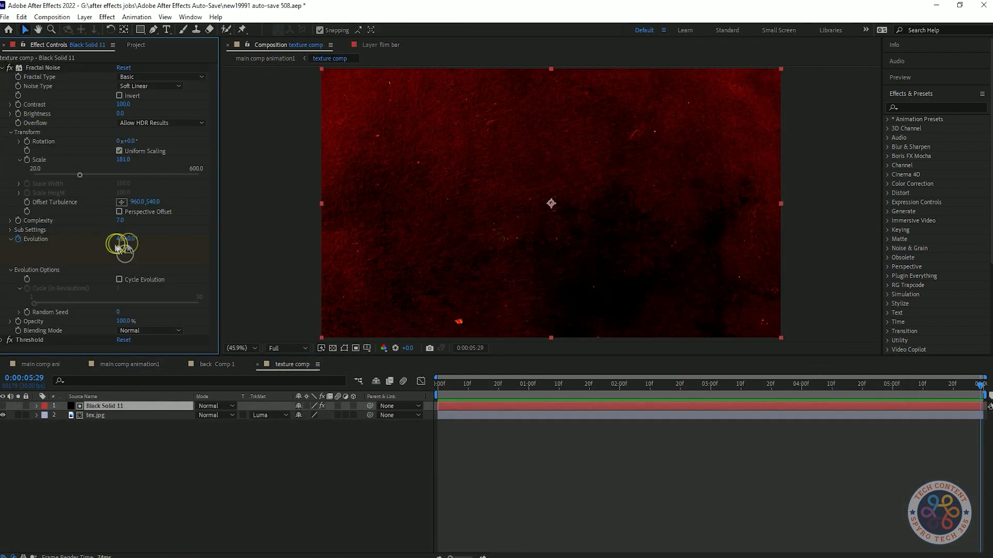
{"action": "left_click_drag", "start_coordinate": [526, 397], "coordinate": [781, 399]}
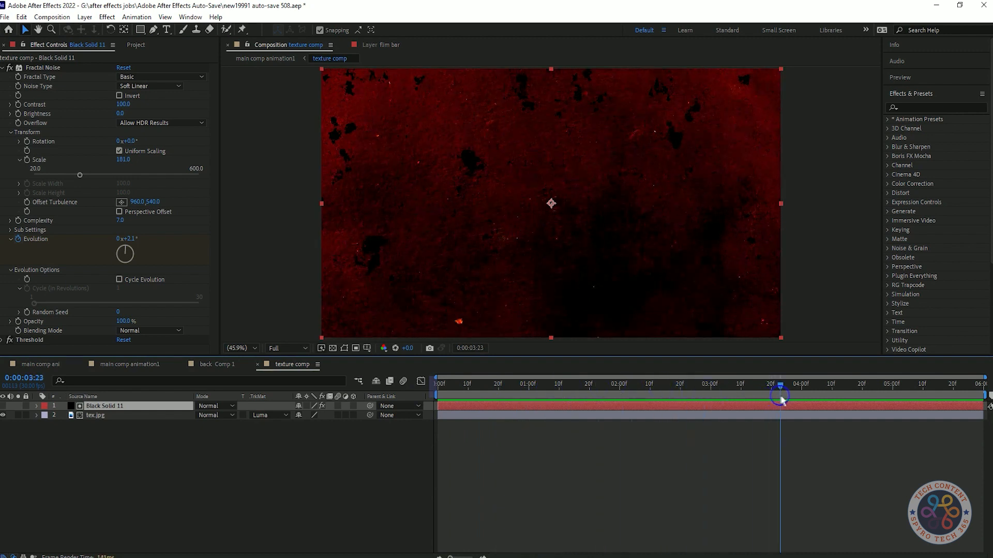
{"action": "key", "text": "u"}
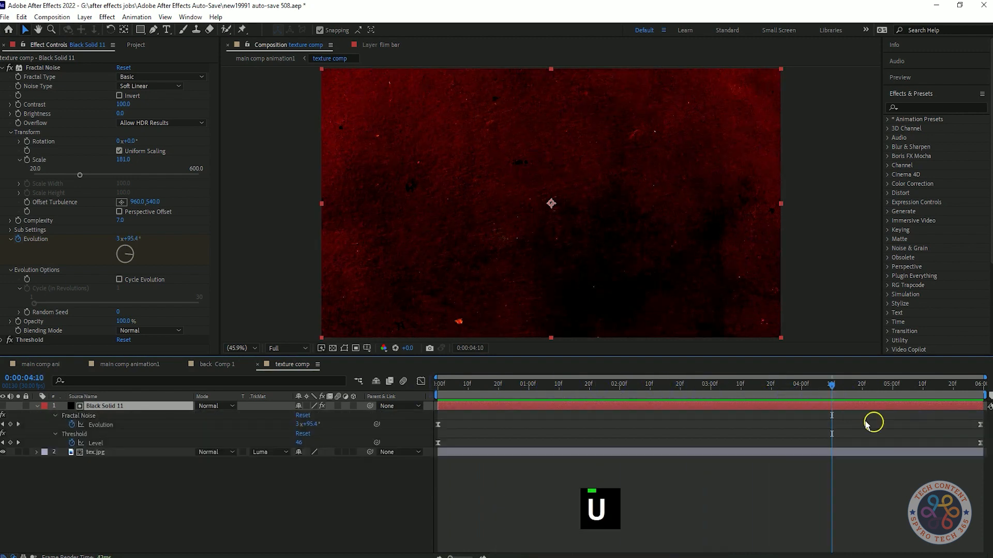
Step: Move Black Solid 11's ending Threshold Level keyframe to 0:00:04:10 and preview the reveal
{"action": "left_click_drag", "start_coordinate": [962, 415], "coordinate": [979, 440]}
{"action": "left_click", "coordinate": [979, 444]}
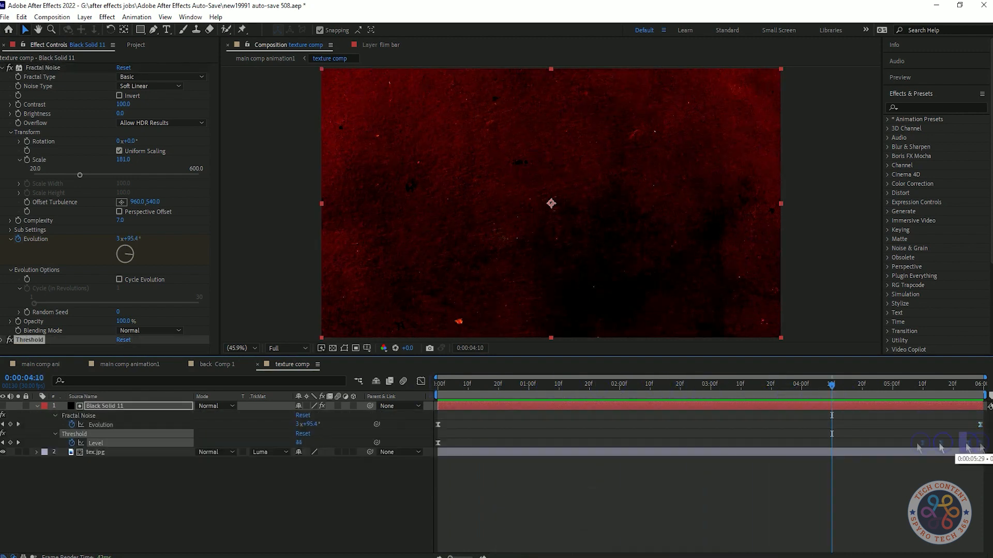
{"action": "key", "text": "space"}
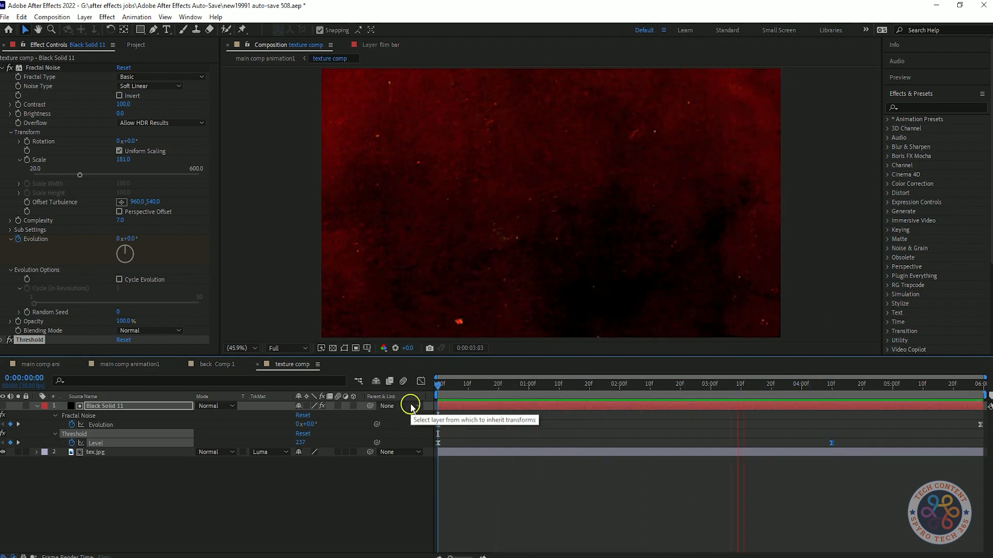
{"action": "key", "text": "space"}
Step: Move the ending Threshold Level keyframe to 0:00:03:00 and set its level to 23
{"action": "left_click_drag", "start_coordinate": [782, 387], "coordinate": [711, 388]}
{"action": "left_click_drag", "start_coordinate": [832, 443], "coordinate": [712, 444]}
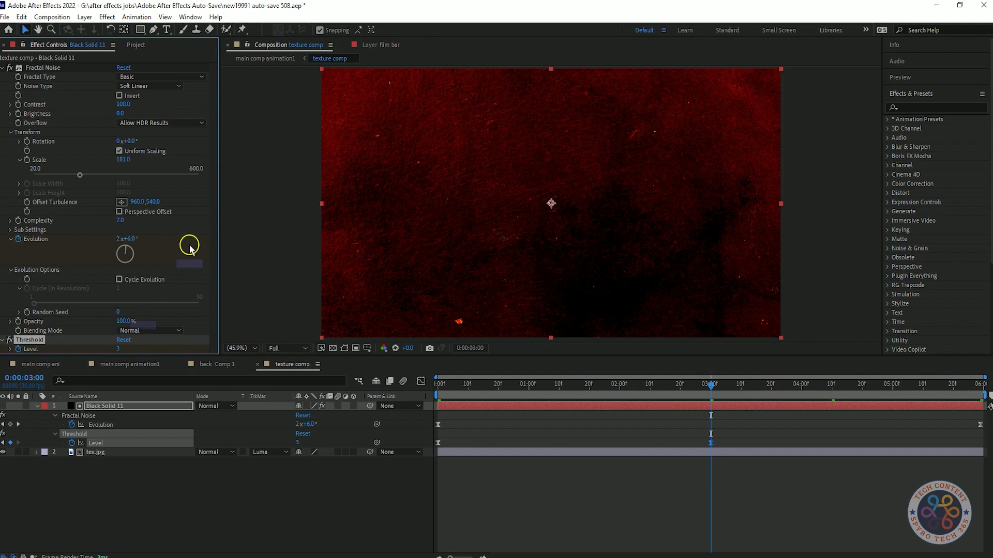
{"action": "left_click_drag", "start_coordinate": [101, 354], "coordinate": [135, 354]}
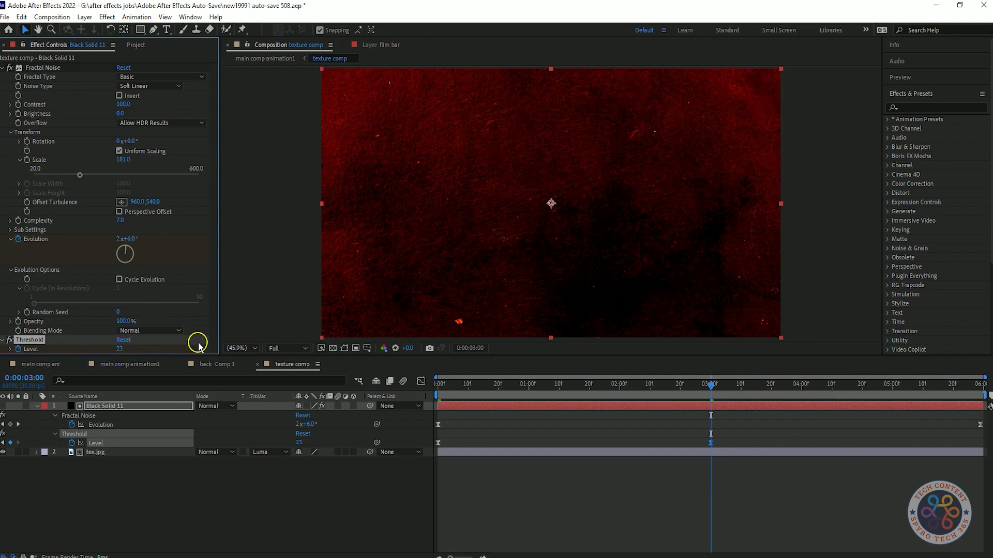
{"action": "mouse_move", "coordinate": [129, 352]}
{"action": "left_mouse_down"}
{"action": "mouse_move", "coordinate": [153, 348]}
{"action": "mouse_move", "coordinate": [143, 349]}
{"action": "left_mouse_up"}
Step: Preview the texture reveal on the logo in main comp animation1 from about 0:00:01:28 and 0:00:02:02
{"action": "left_click", "coordinate": [130, 364]}
{"action": "left_click", "coordinate": [543, 385]}
{"action": "key", "text": "space"}
{"action": "key", "text": "space"}
{"action": "key", "text": "space"}
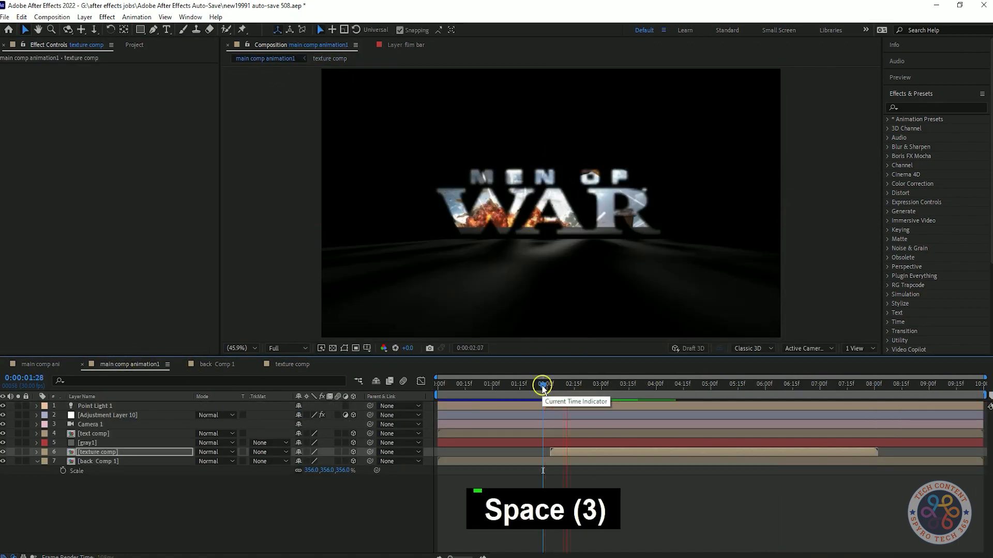
{"action": "key", "text": "space"}
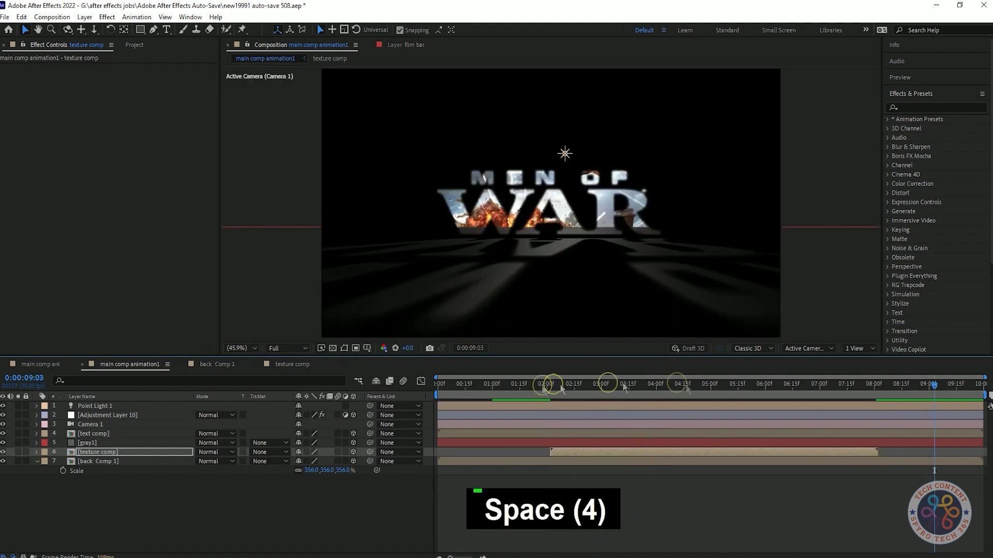
{"action": "left_click", "coordinate": [550, 388]}
{"action": "key", "text": "space"}
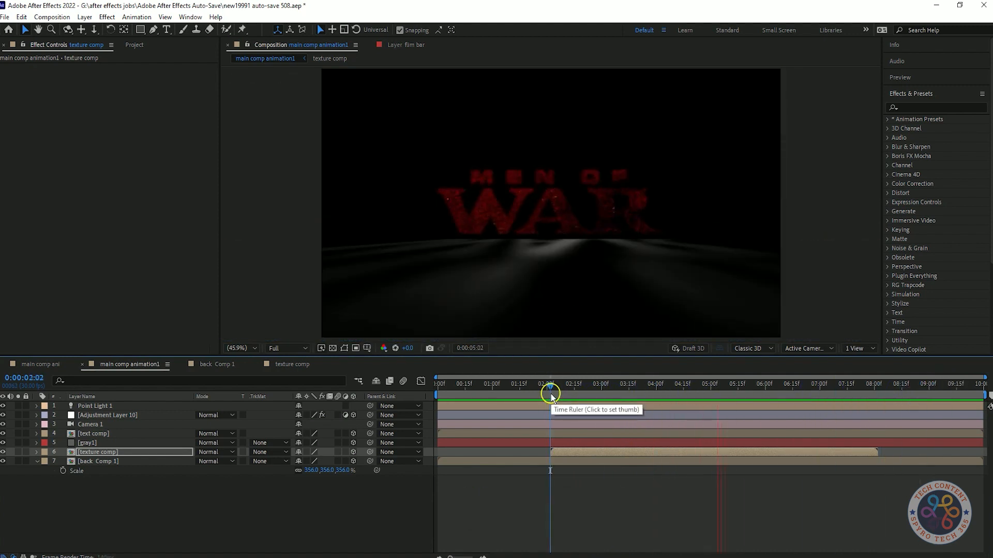
{"action": "key", "text": "space"}
Step: In texture comp, move the second Threshold Level keyframe to 0:00:02:00, add a closing keyframe at 0:00:05:00 and preview
{"action": "left_click", "coordinate": [296, 366]}
{"action": "left_click_drag", "start_coordinate": [980, 386], "coordinate": [360, 396]}
{"action": "key", "text": "space"}
{"action": "key", "text": "space"}
{"action": "left_click_drag", "start_coordinate": [623, 386], "coordinate": [678, 391]}
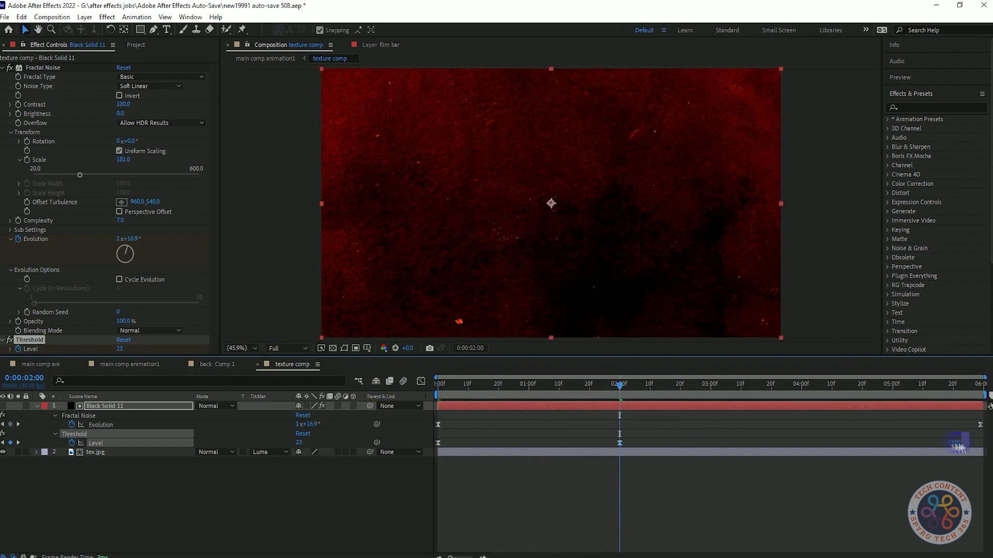
{"action": "key", "text": "space"}
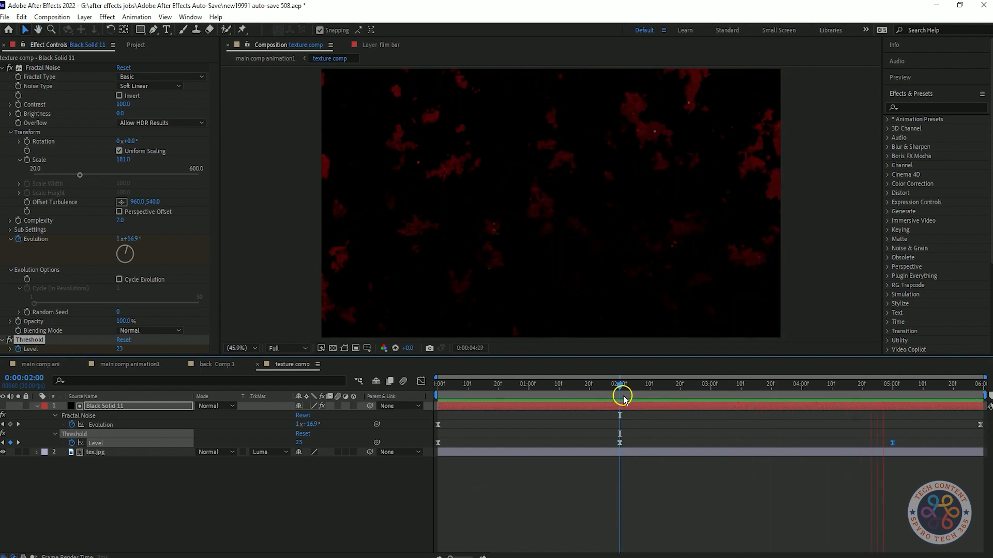
{"action": "key", "text": "space"}
Step: Set the Threshold Level keyframe at 0:00:05:00 to 235
{"action": "left_click_drag", "start_coordinate": [850, 390], "coordinate": [893, 392]}
{"action": "left_click_drag", "start_coordinate": [120, 349], "coordinate": [132, 348]}
{"action": "left_click", "coordinate": [900, 382]}
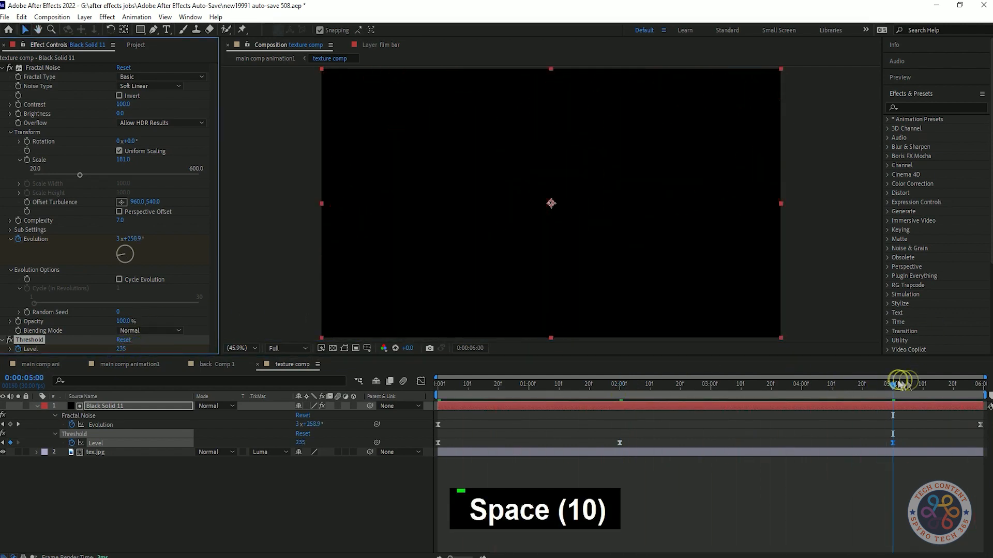
Step: Preview how the red texture appears and fades on the logo in main comp animation1
{"action": "left_click", "coordinate": [209, 365]}
{"action": "left_click", "coordinate": [130, 365]}
{"action": "key", "text": "space"}
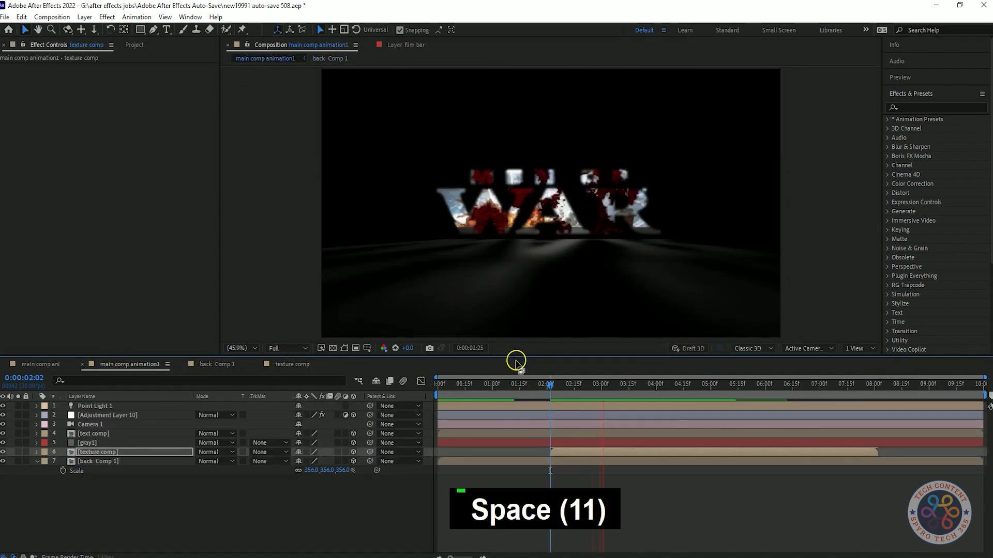
{"action": "key", "text": "space"}
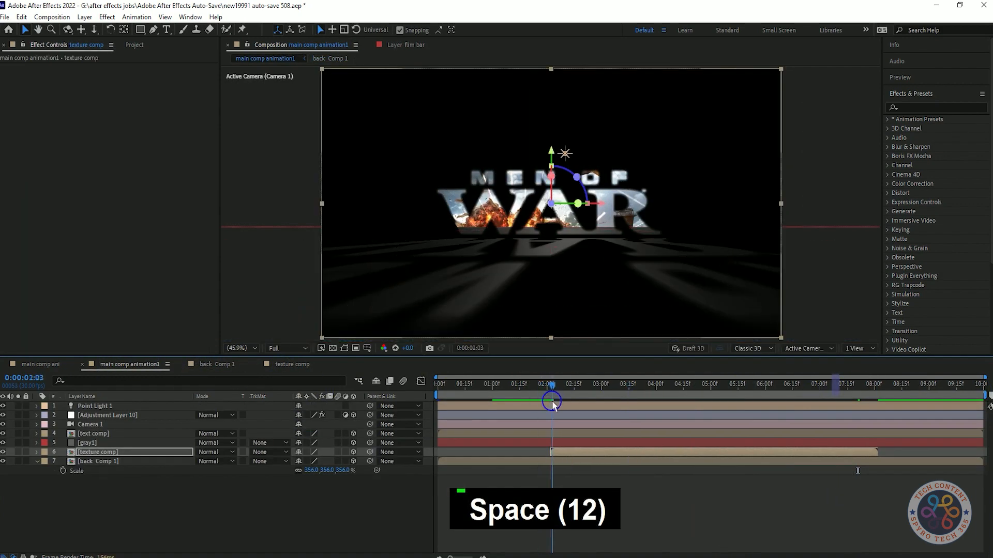
{"action": "key", "text": "space"}
{"action": "key", "text": "space"}
{"action": "key", "text": "space"}
{"action": "key", "text": "space"}
{"action": "key", "text": "space"}
{"action": "key", "text": "space"}
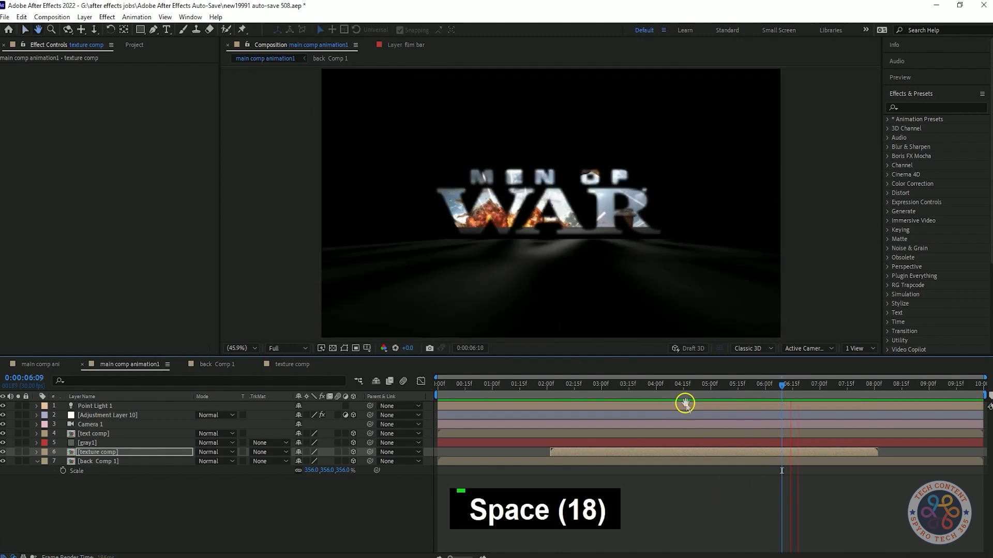
Step: In texture comp, set Black Solid 11's Threshold Level at 0:00:05:00 to 153 and move its final Evolution keyframe to 0:00:05:00
{"action": "left_click", "coordinate": [300, 367]}
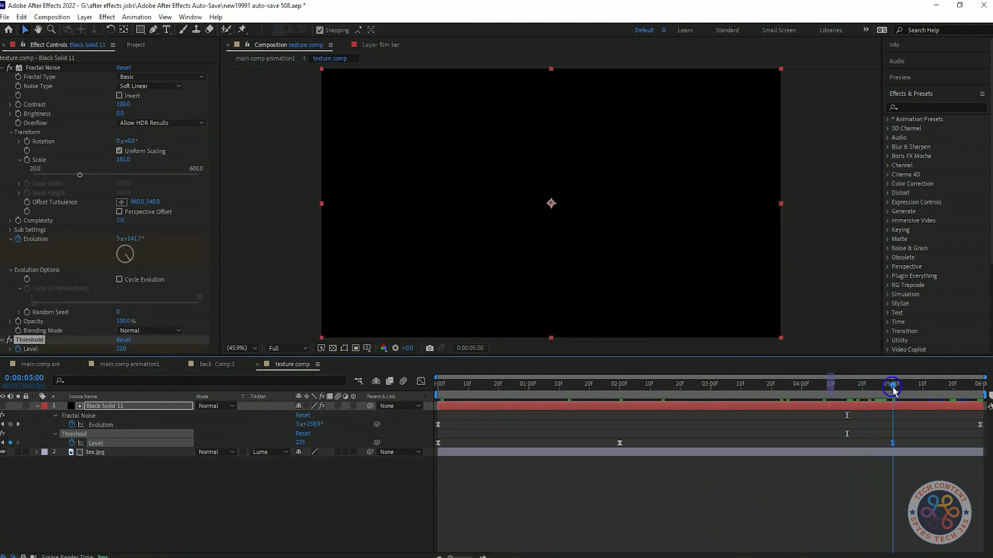
{"action": "left_click_drag", "start_coordinate": [123, 349], "coordinate": [108, 351]}
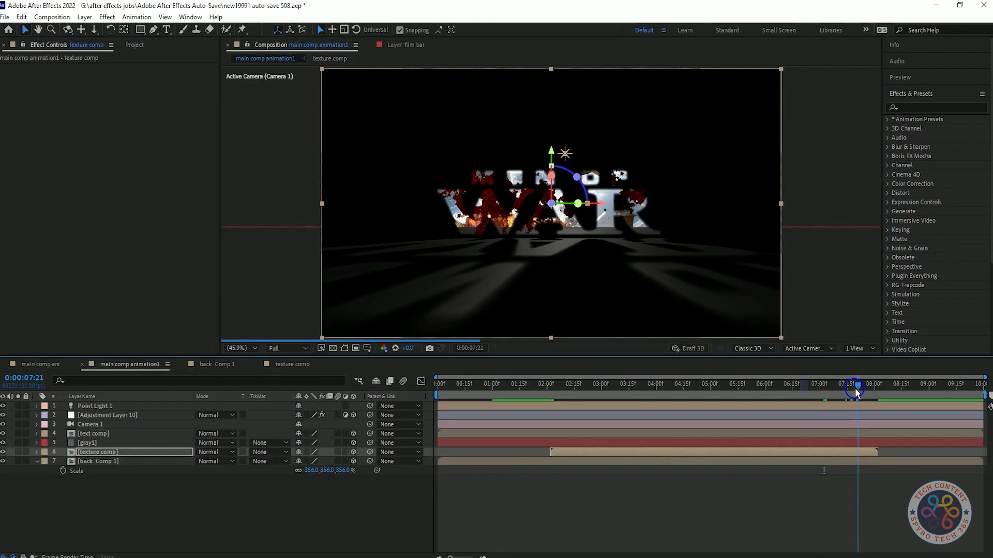
{"action": "left_click_drag", "start_coordinate": [856, 393], "coordinate": [940, 388]}
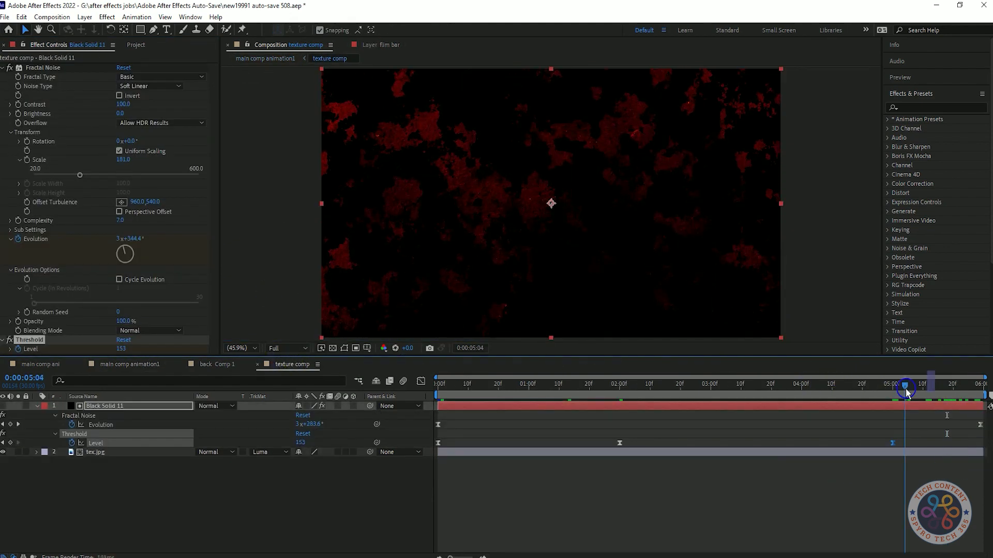
{"action": "left_click_drag", "start_coordinate": [980, 425], "coordinate": [893, 433]}
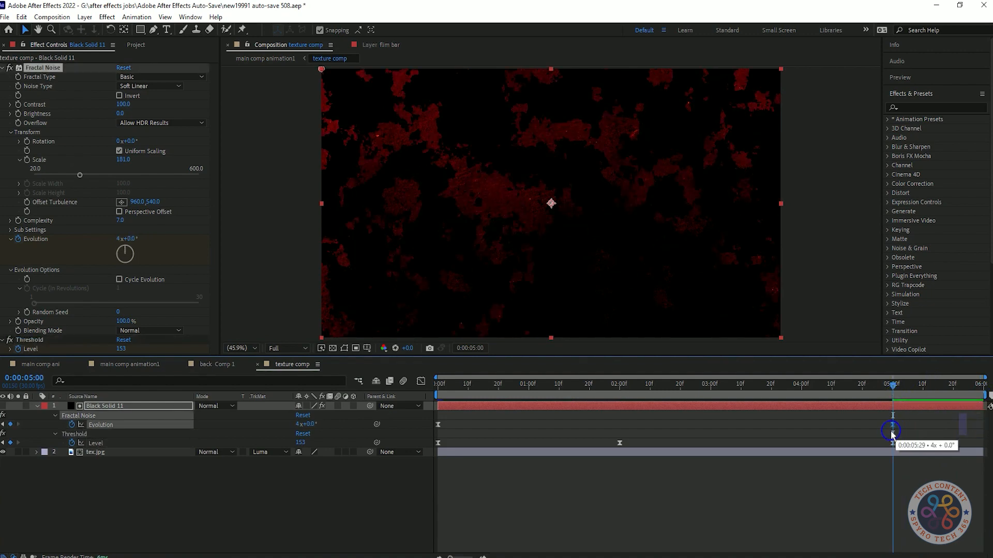
Step: In main comp animation1, move the texture comp layer to start at 0:00:01:15 and preview the texture reveal
{"action": "left_click_drag", "start_coordinate": [893, 388], "coordinate": [438, 388]}
{"action": "left_click", "coordinate": [112, 366]}
{"action": "left_click_drag", "start_coordinate": [513, 386], "coordinate": [437, 400]}
{"action": "key", "text": "space"}
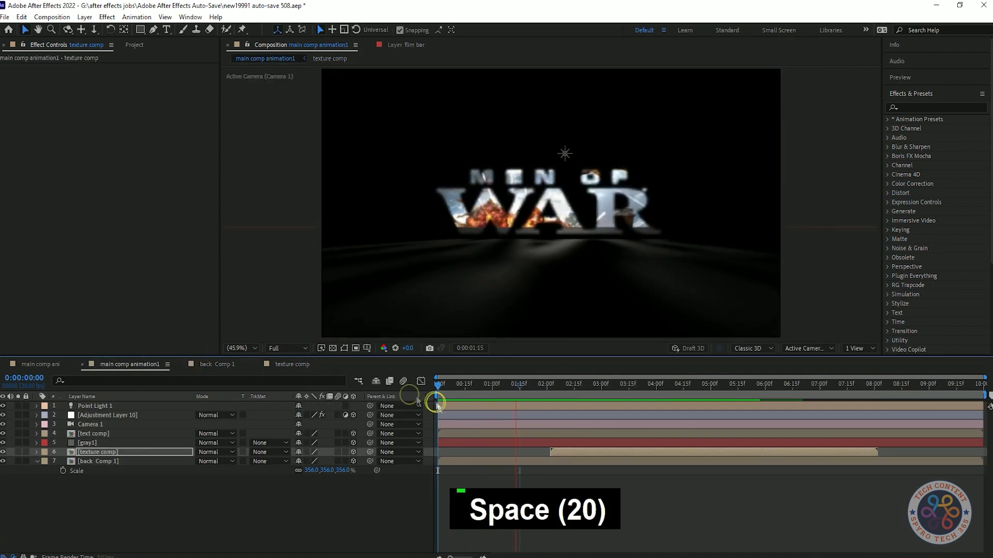
{"action": "left_click_drag", "start_coordinate": [585, 453], "coordinate": [556, 455]}
{"action": "key", "text": "space"}
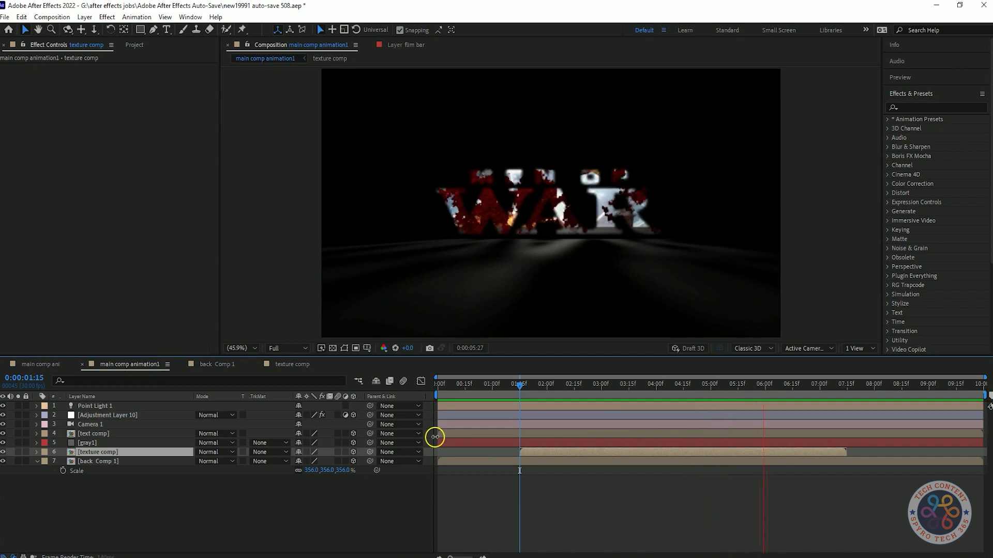
{"action": "key", "text": "space"}
Step: Replay main comp animation1 from the start to check the timing of the red texture on the logo
{"action": "left_click", "coordinate": [293, 365]}
{"action": "left_click", "coordinate": [114, 368]}
{"action": "left_click_drag", "start_coordinate": [813, 391], "coordinate": [339, 412]}
{"action": "key", "text": "space"}
{"action": "key", "text": "space"}
{"action": "key", "text": "space"}
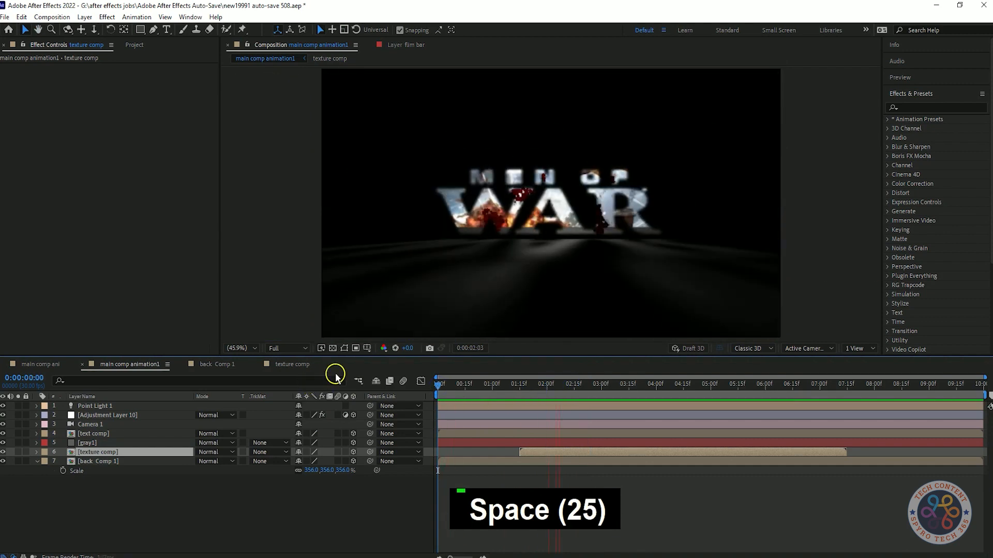
{"action": "key", "text": "space"}
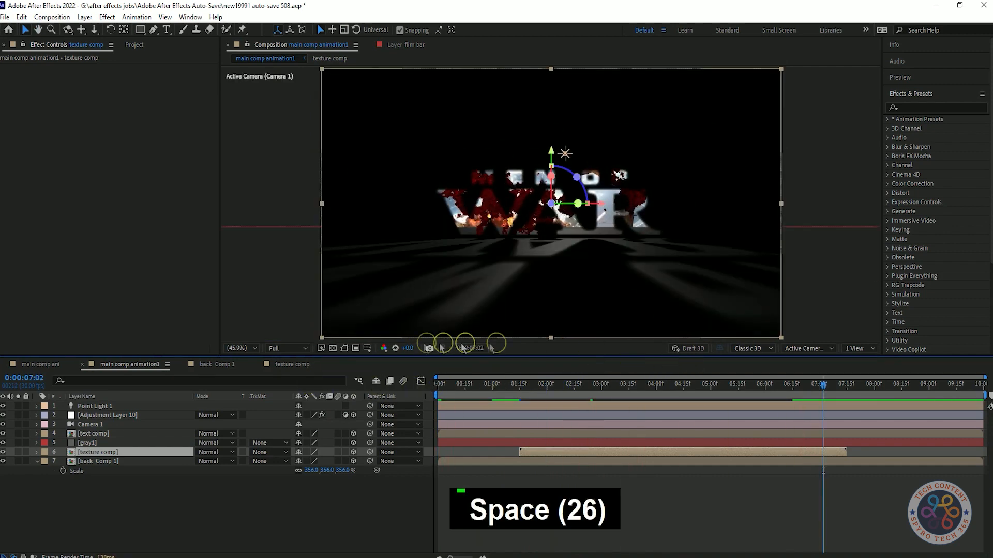
Step: In texture comp, set Black Solid 11's Threshold Level at 0:00:05:00 to 160, and return to main comp animation1
{"action": "left_click", "coordinate": [290, 364]}
{"action": "left_click", "coordinate": [931, 386]}
{"action": "left_click_drag", "start_coordinate": [124, 352], "coordinate": [133, 348]}
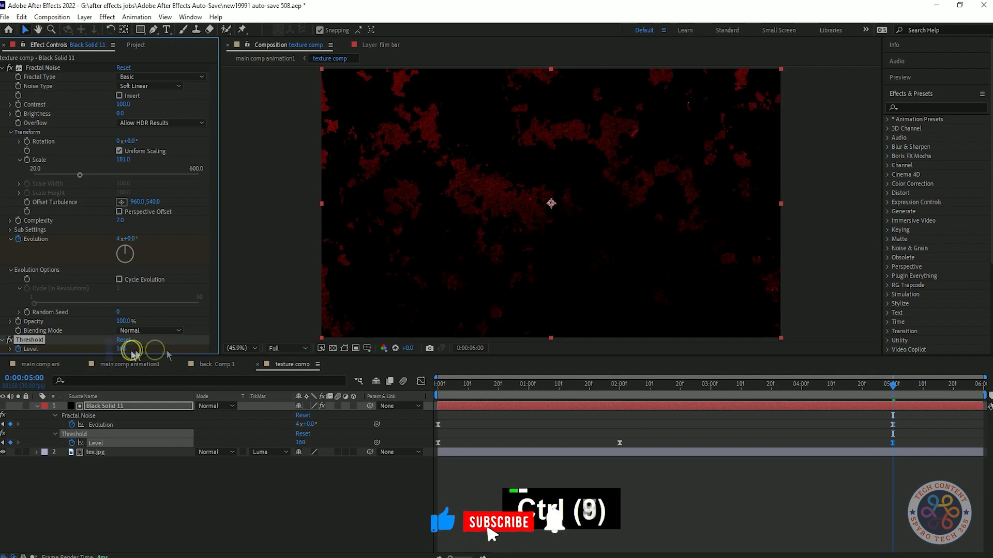
{"action": "left_click", "coordinate": [121, 364]}
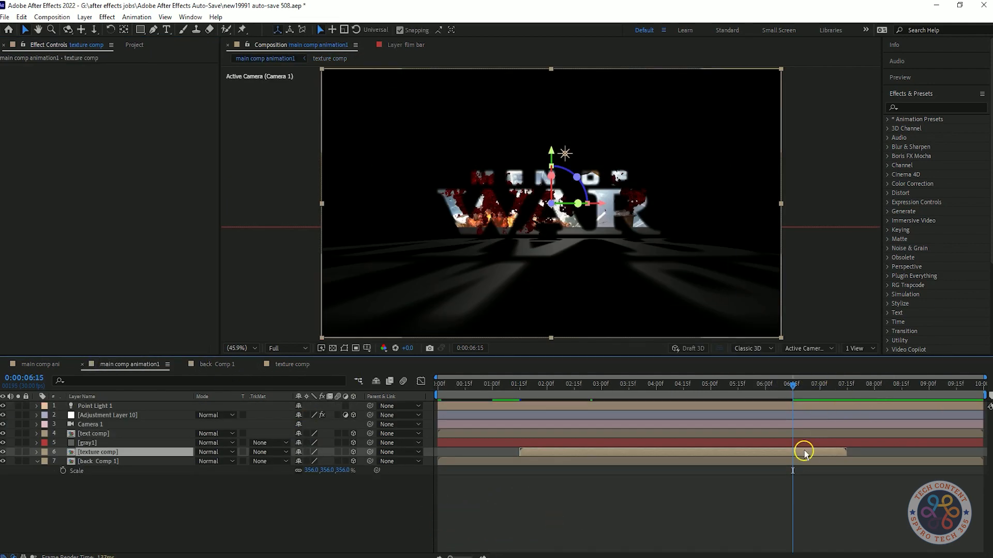
Step: Undo the last changes and preview the title animation from the beginning
{"action": "key", "text": "ctrl+z"}
{"action": "left_click_drag", "start_coordinate": [789, 388], "coordinate": [348, 386]}
{"action": "key", "text": "ctrl+z"}
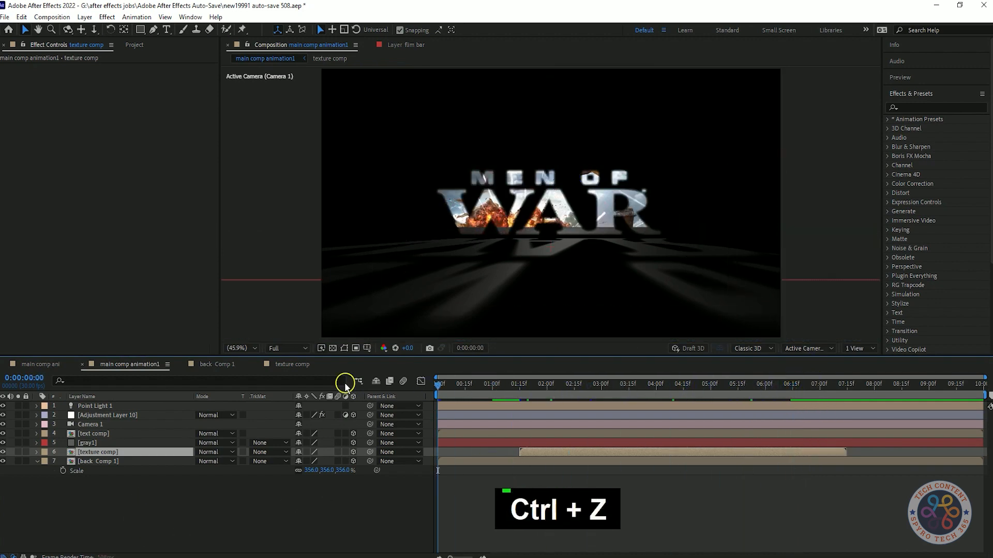
{"action": "key", "text": "space"}
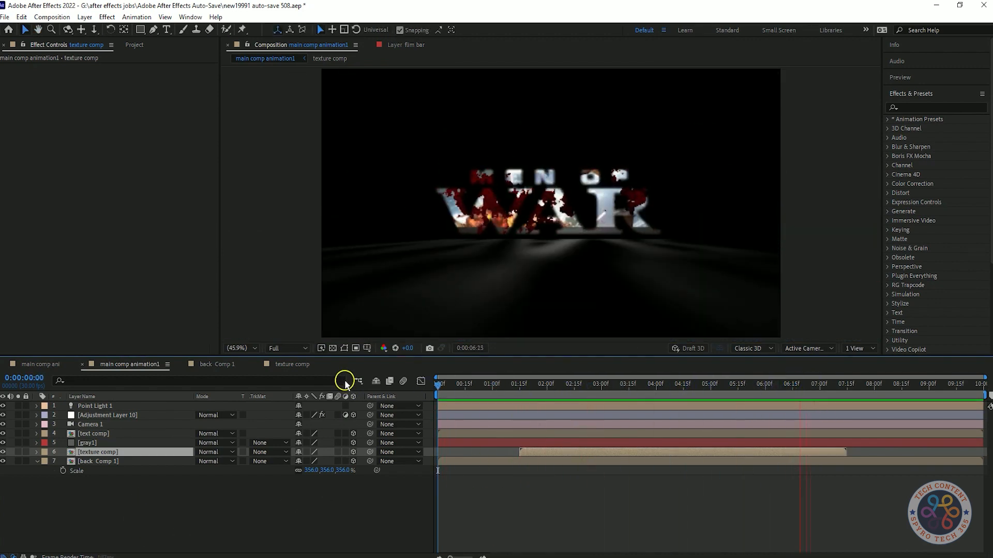
{"action": "key", "text": "space"}
Step: Enable motion blur for the composition and its layers, and add a new camera with the default settings
{"action": "left_click", "coordinate": [223, 509]}
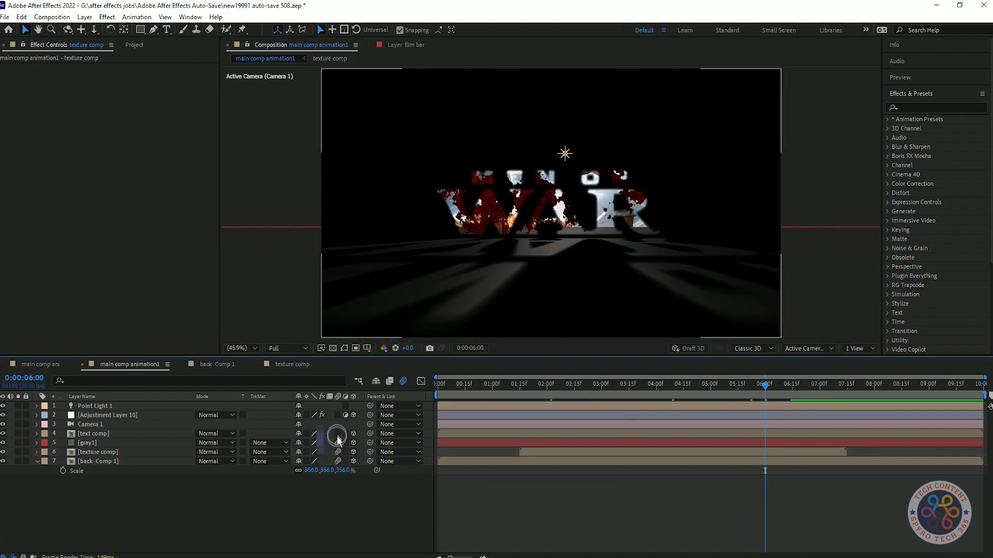
{"action": "right_click", "coordinate": [351, 515]}
{"action": "mouse_move", "coordinate": [310, 384]}
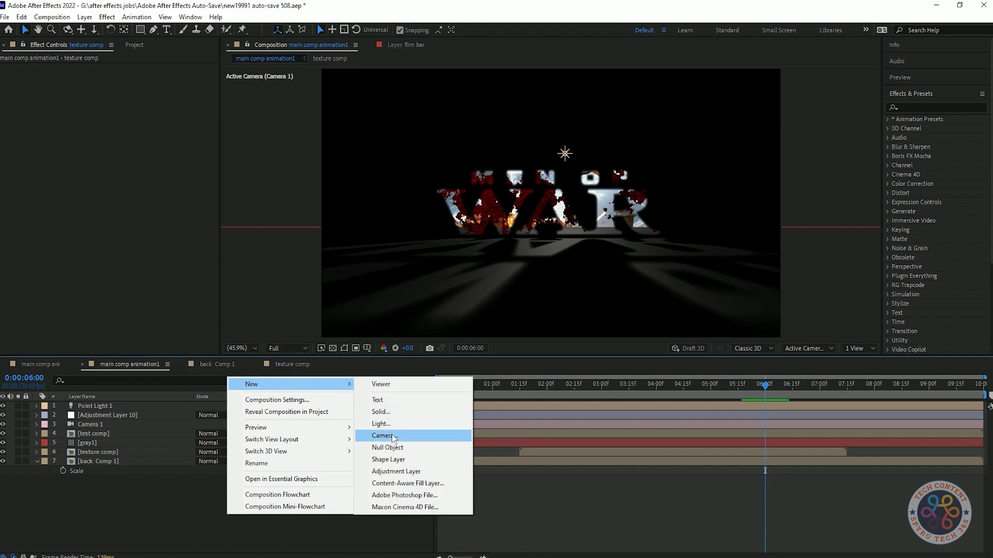
{"action": "left_click", "coordinate": [383, 436]}
{"action": "key", "text": "Return"}
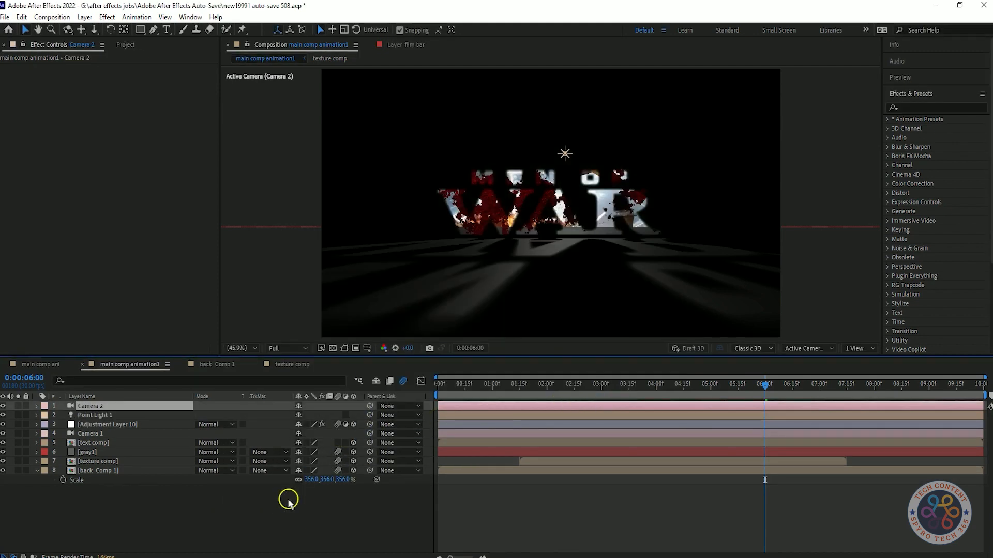
{"action": "key", "text": "p"}
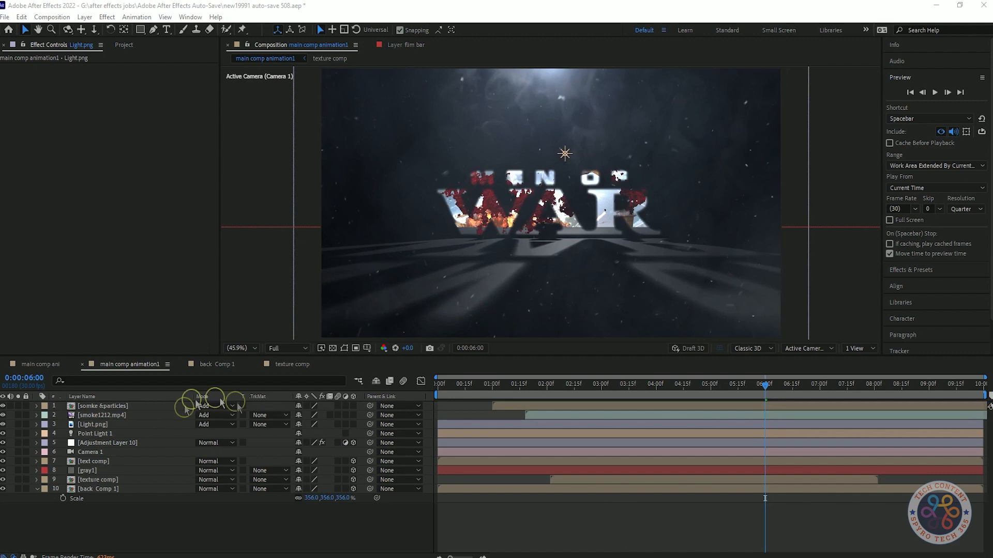
Step: Try different scales on the gray1 floor and back Comp 1 layers, and undo the changes
{"action": "key", "text": "space"}
{"action": "key", "text": "space"}
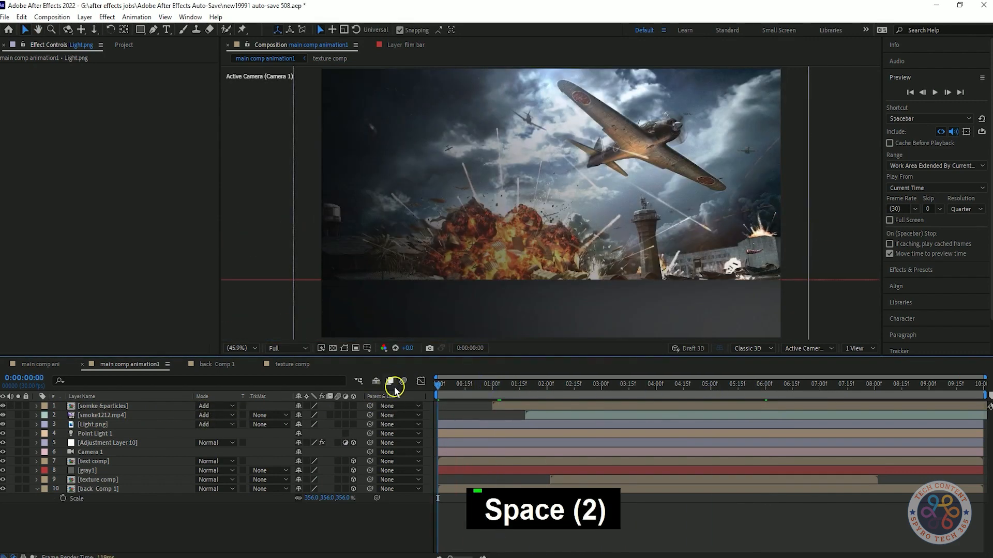
{"action": "left_click", "coordinate": [99, 489]}
{"action": "left_click", "coordinate": [122, 470]}
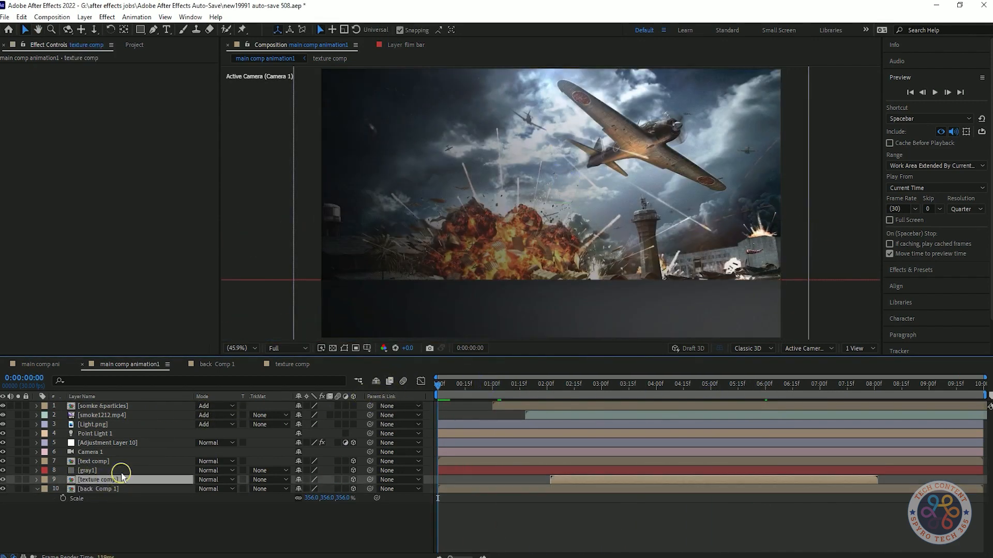
{"action": "key", "text": "s"}
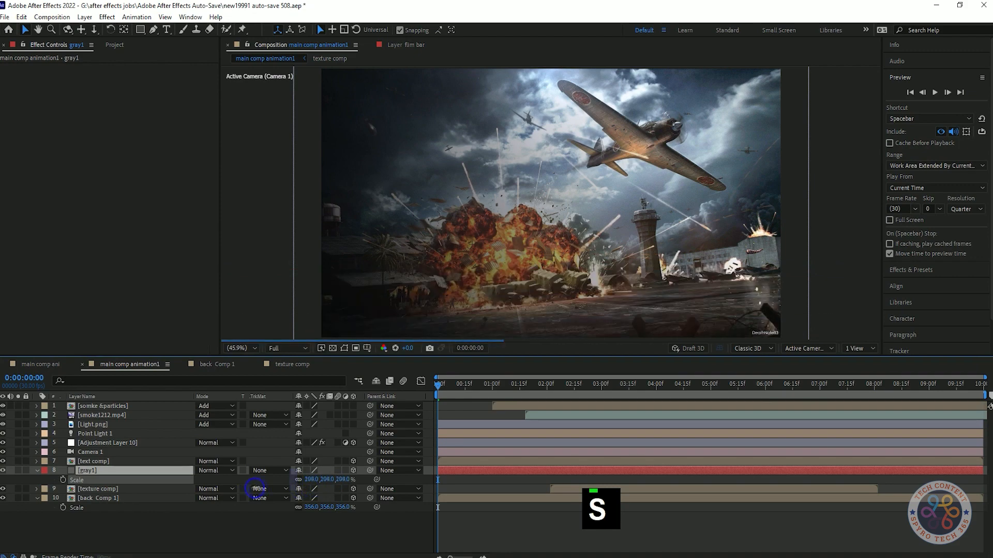
{"action": "key", "text": "ctrl+z"}
{"action": "left_click", "coordinate": [38, 471]}
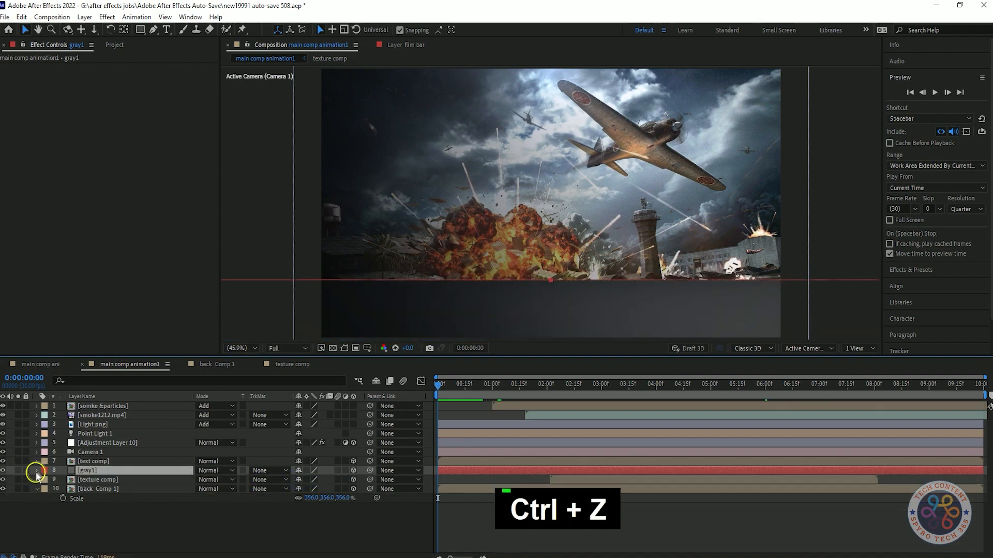
{"action": "key", "text": "space"}
{"action": "key", "text": "space"}
{"action": "left_click_drag", "start_coordinate": [309, 498], "coordinate": [328, 498]}
{"action": "key", "text": "ctrl+z"}
Step: Show the gray1 layer's Scale and preview the title with the smoke, light and particle layers
{"action": "left_click", "coordinate": [102, 471]}
{"action": "key", "text": "s"}
{"action": "left_click_drag", "start_coordinate": [437, 386], "coordinate": [447, 389]}
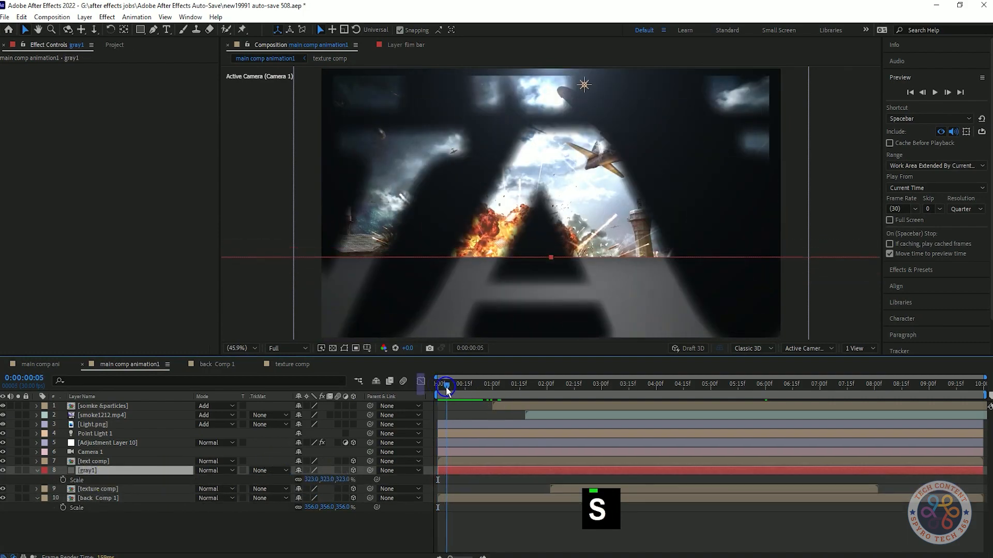
{"action": "left_click", "coordinate": [263, 535]}
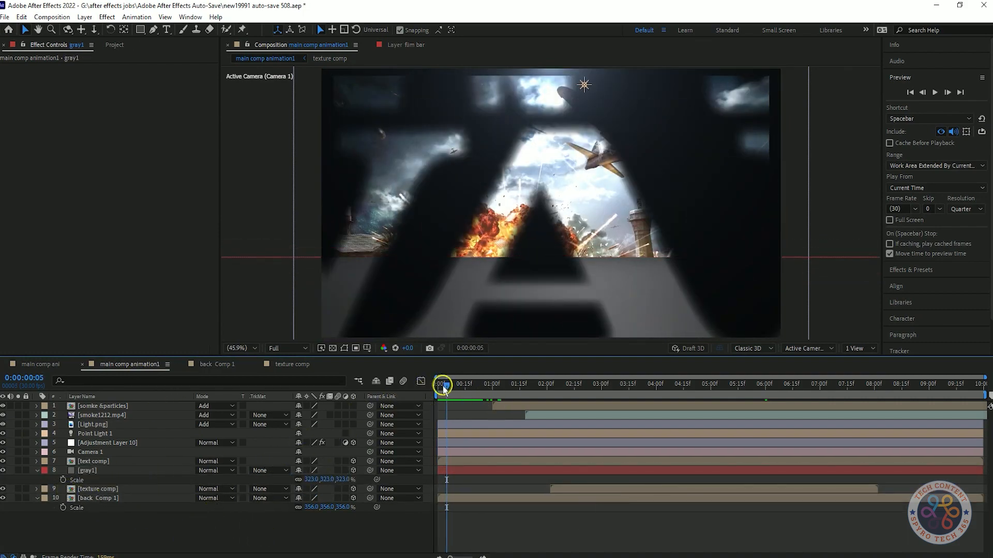
{"action": "key", "text": "space"}
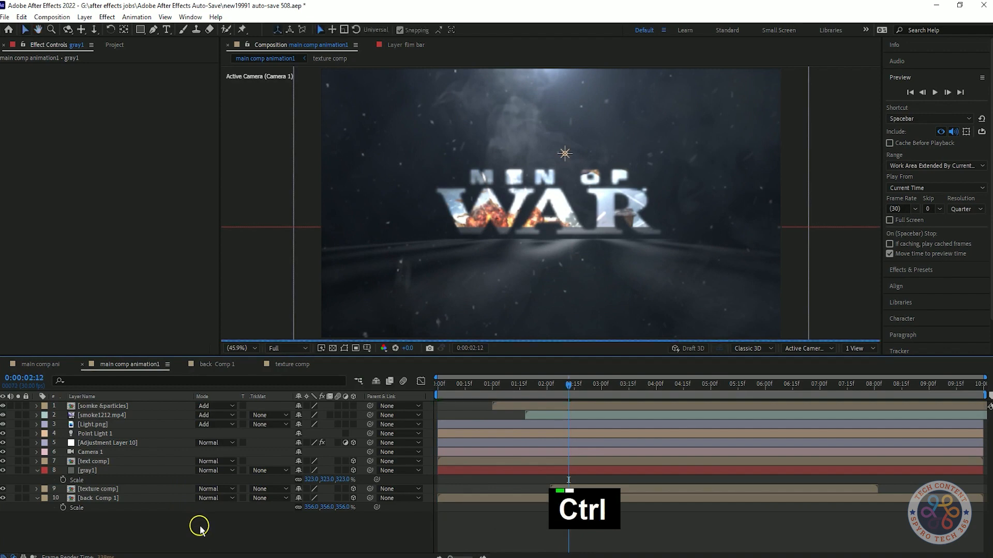
{"action": "key", "text": "space"}
Step: End the work area at 0:00:06:00 and preview the animation within it
{"action": "left_click_drag", "start_coordinate": [798, 388], "coordinate": [765, 388]}
{"action": "key", "text": "space"}
{"action": "key", "text": "space"}
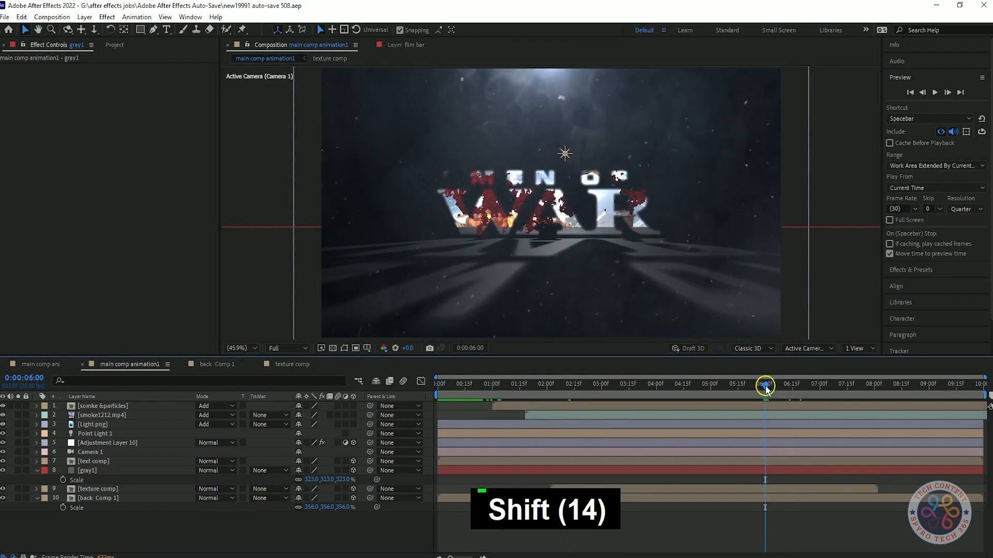
{"action": "key", "text": "n"}
{"action": "key", "text": "space"}
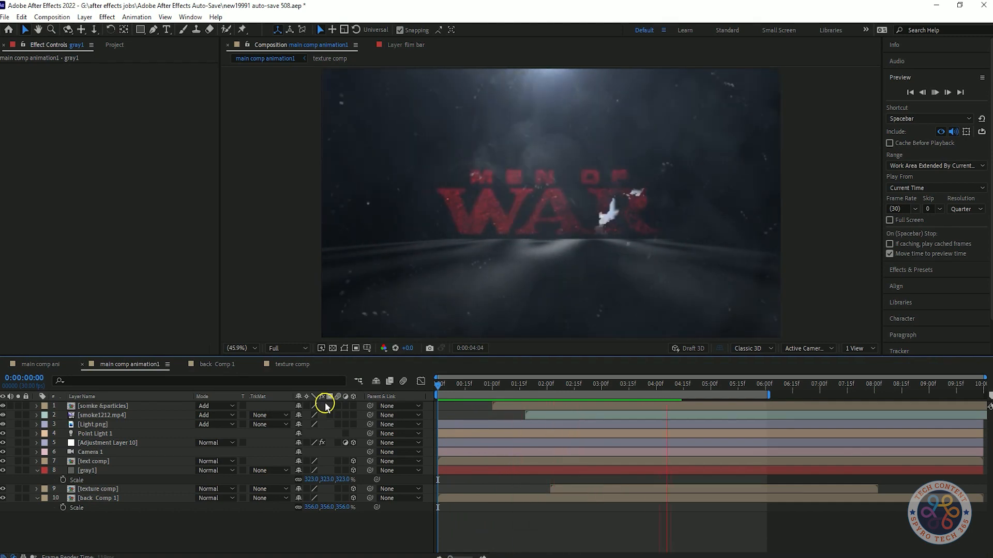
{"action": "key", "text": "space"}
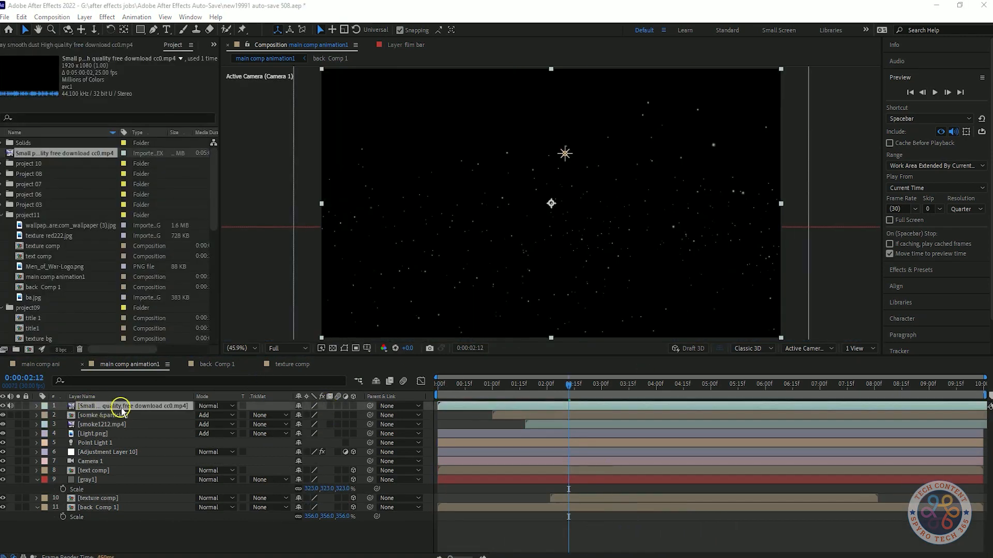
Step: Rename the new small-particles footage layer as particles and set its blending mode to Add
{"action": "right_click", "coordinate": [120, 411]}
{"action": "left_click", "coordinate": [184, 387]}
{"action": "type", "text": "particles"}
{"action": "left_click", "coordinate": [136, 524]}
{"action": "left_click", "coordinate": [216, 406]}
{"action": "left_click", "coordinate": [254, 203]}
Step: Delete the somke &particles layer, save the project and preview the new particles
{"action": "left_click", "coordinate": [111, 415]}
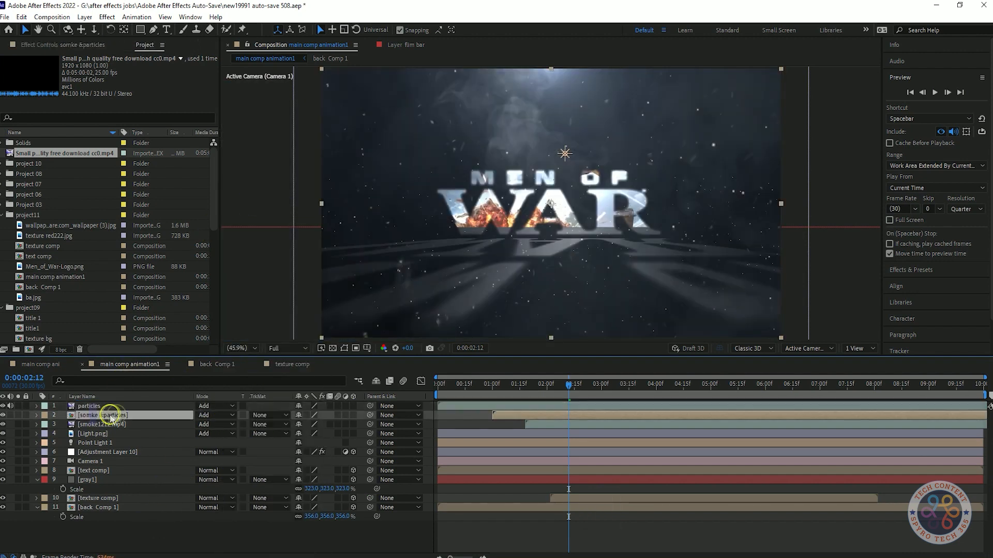
{"action": "key", "text": "Delete"}
{"action": "key", "text": "space"}
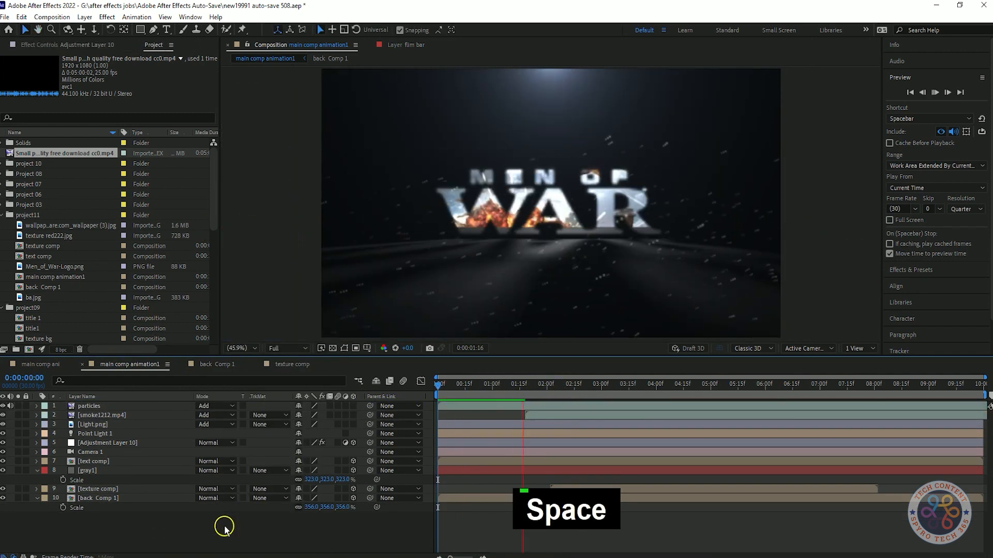
{"action": "key", "text": "ctrl+s"}
{"action": "key", "text": "space"}
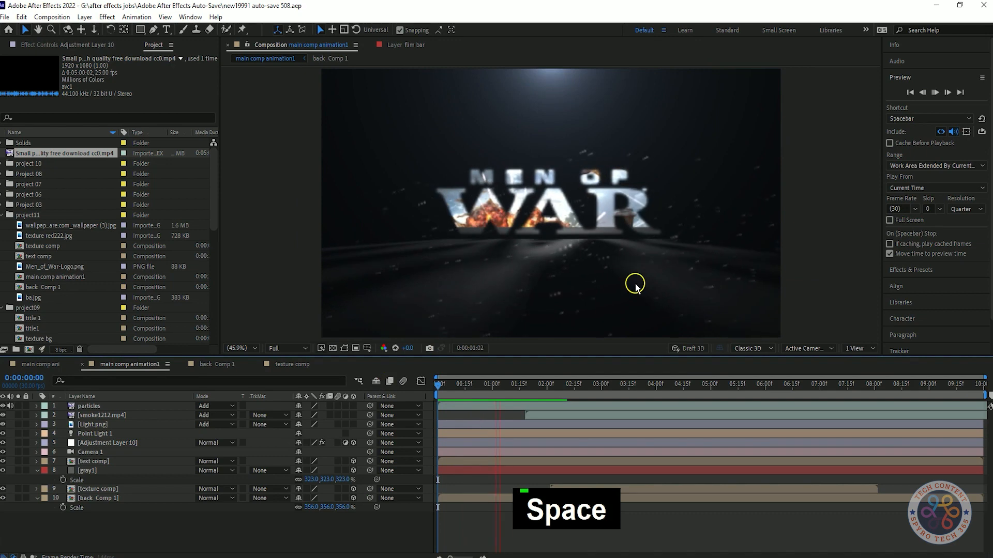
Step: Make the smoke1212.mp4 layer start at 0:00:00:00 and preview the animation
{"action": "key", "text": "space"}
{"action": "left_click", "coordinate": [456, 417]}
{"action": "key", "text": "space"}
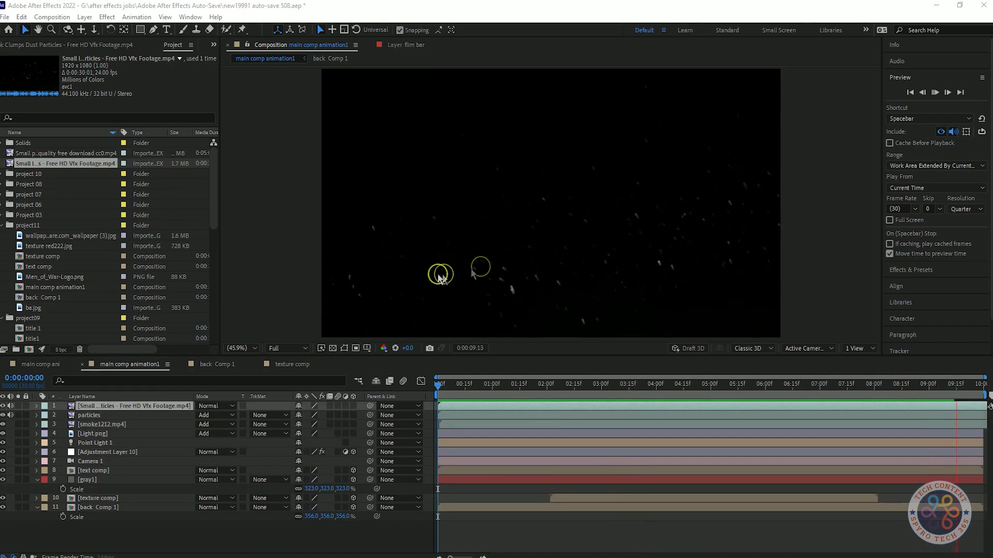
Step: Place the Free HD Vfx Footage particles clip as the top layer, set its blending mode to Add and preview
{"action": "left_click", "coordinate": [212, 406]}
{"action": "left_click", "coordinate": [250, 290]}
{"action": "left_click", "coordinate": [216, 408]}
{"action": "left_click", "coordinate": [256, 204]}
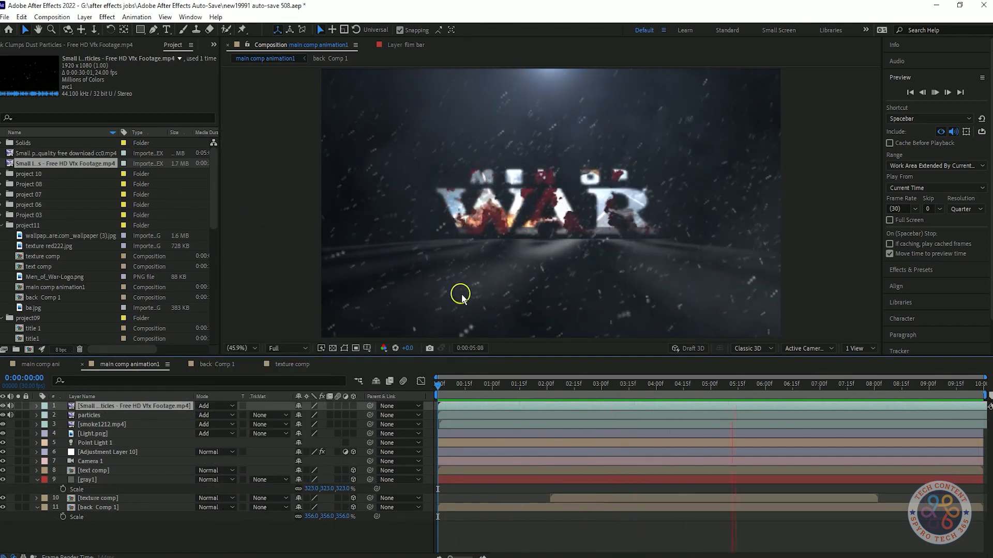
{"action": "key", "text": "space"}
Step: Set the opacity of the particles layer to 36% and of the smoke1212.mp4 layer to 19%
{"action": "left_click", "coordinate": [89, 415]}
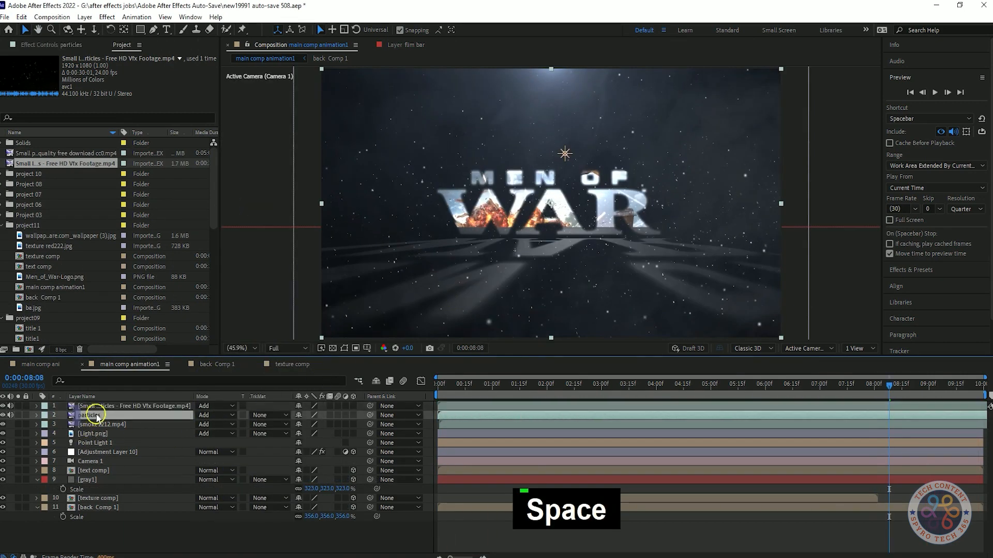
{"action": "key", "text": "t"}
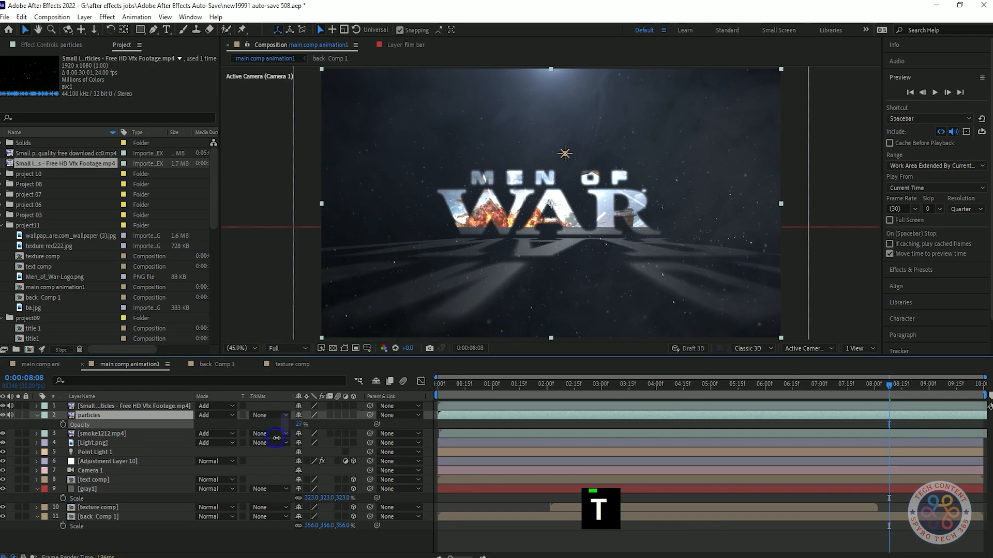
{"action": "key", "text": "space"}
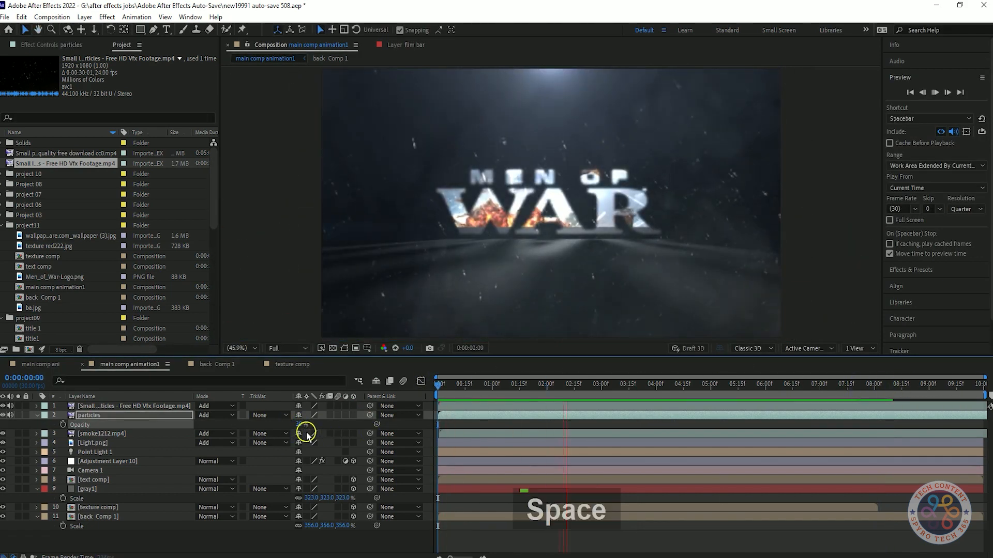
{"action": "key", "text": "space"}
{"action": "key", "text": "space"}
{"action": "left_click", "coordinate": [142, 433]}
{"action": "key", "text": "t"}
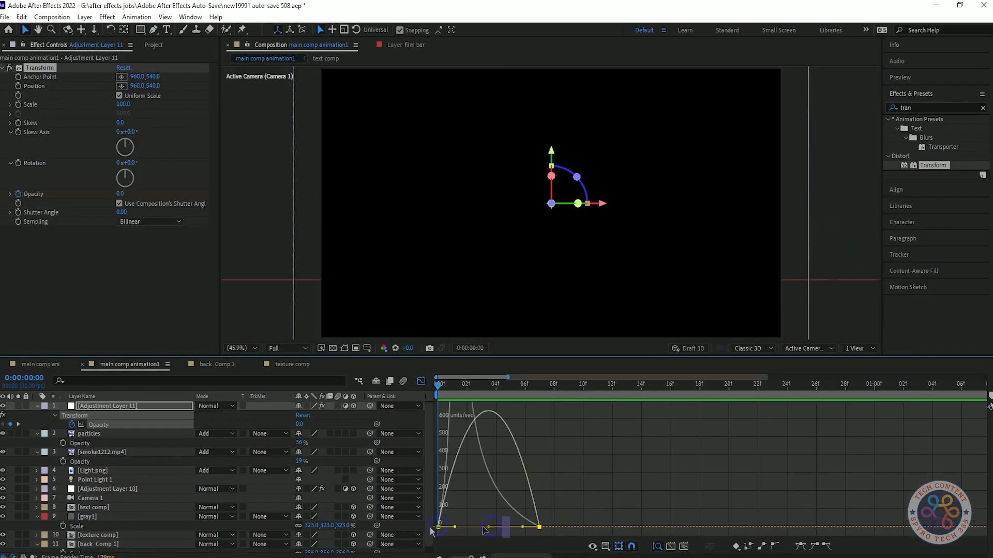
Step: Shape the speed graph of Adjustment Layer 11's Transform Opacity keyframes to peak early, and leave the graph editor
{"action": "left_click_drag", "start_coordinate": [483, 528], "coordinate": [483, 528]}
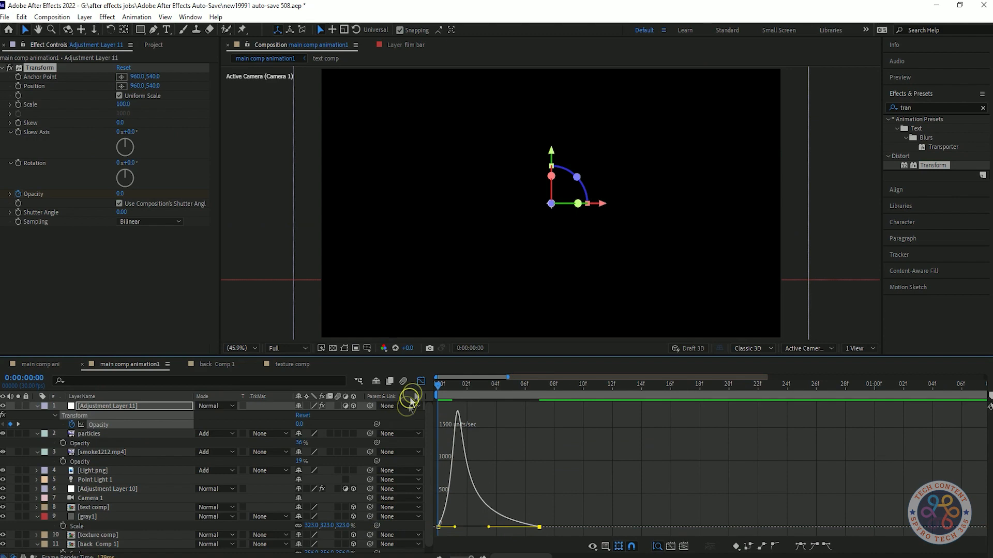
{"action": "left_click", "coordinate": [420, 385]}
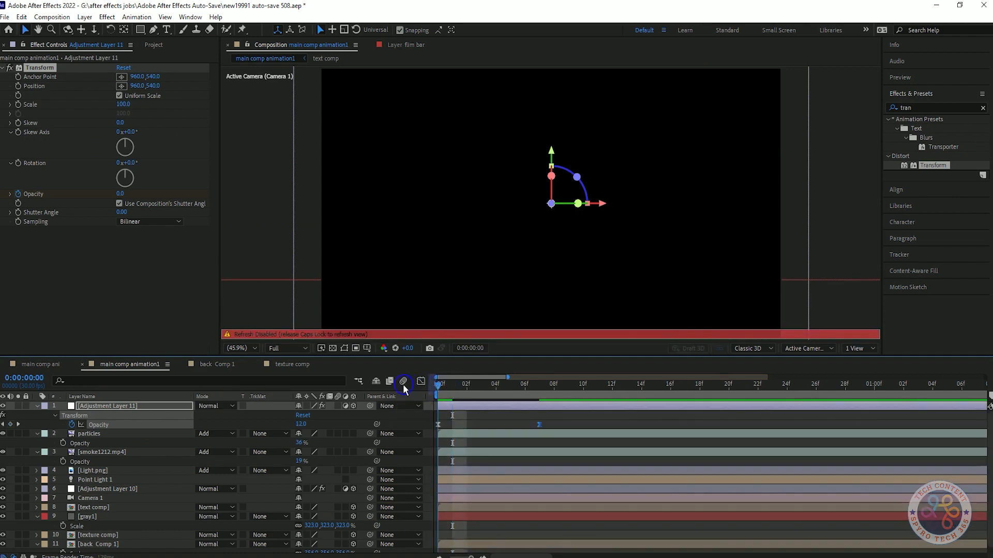
{"action": "key", "text": "space"}
{"action": "key", "text": "space"}
{"action": "key", "text": "Caps_Lock"}
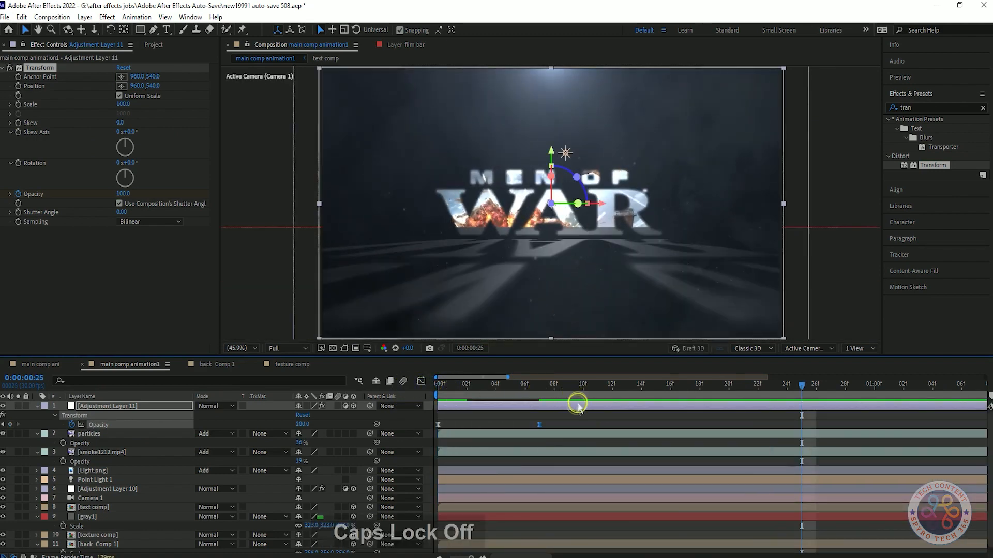
Step: Preview the opening fade-in and the whole title animation from the start
{"action": "key", "text": "space"}
{"action": "key", "text": "space"}
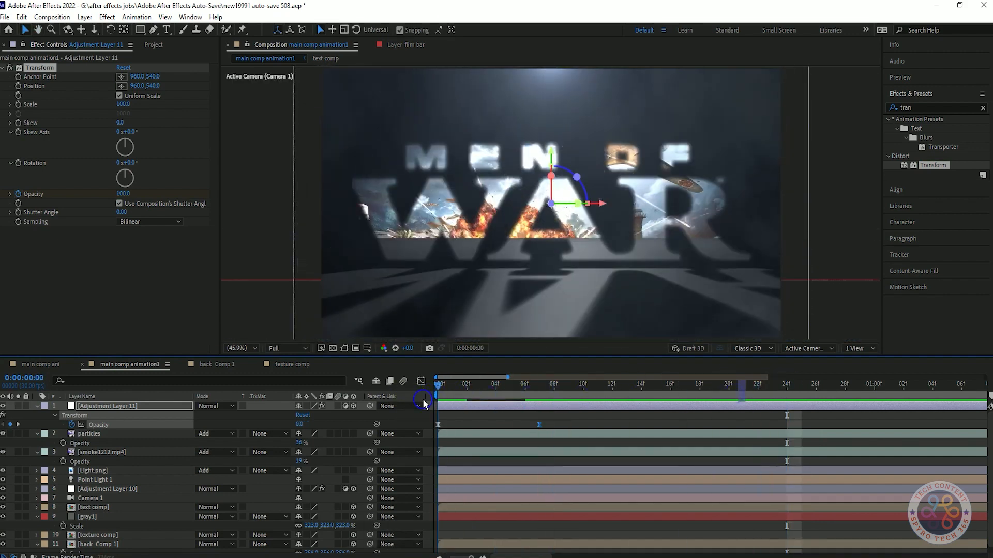
{"action": "key", "text": "space"}
{"action": "key", "text": "space"}
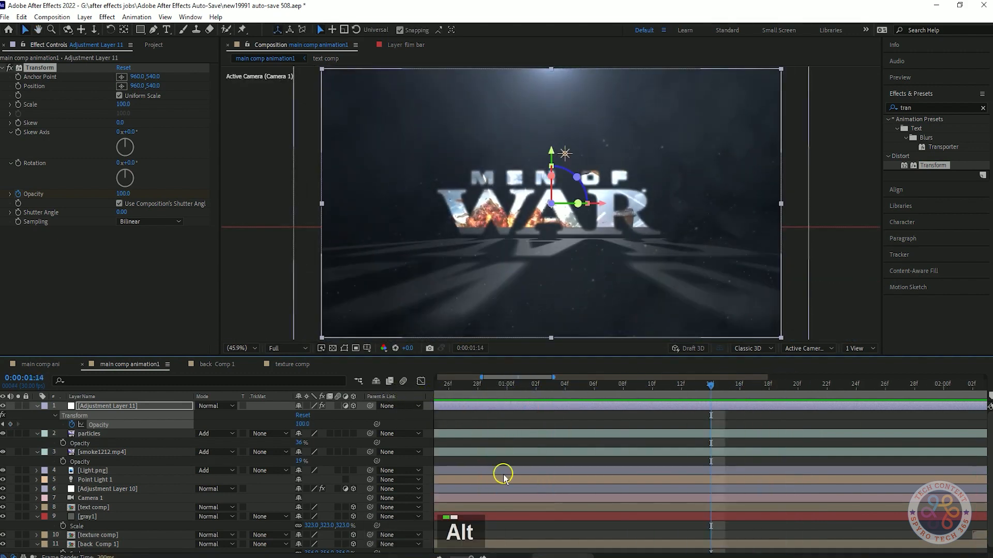
{"action": "scroll", "coordinate": [504, 475], "scroll_direction": "down", "scroll_amount": 5, "text": "alt"}
{"action": "left_click_drag", "start_coordinate": [519, 385], "coordinate": [339, 395]}
{"action": "key", "text": "space"}
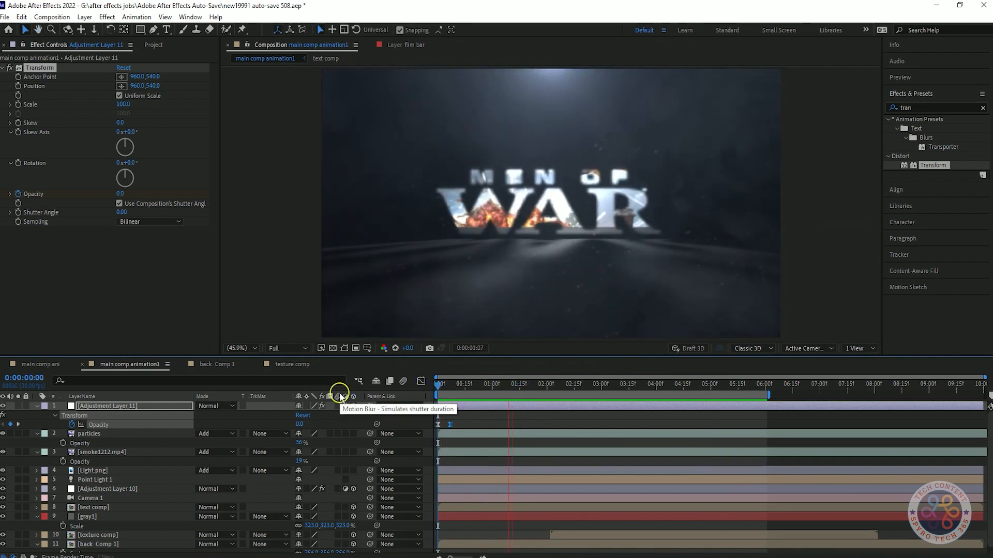
Step: Extend the work area's end to about 6.5 seconds and preview the animation
{"action": "left_click", "coordinate": [340, 396]}
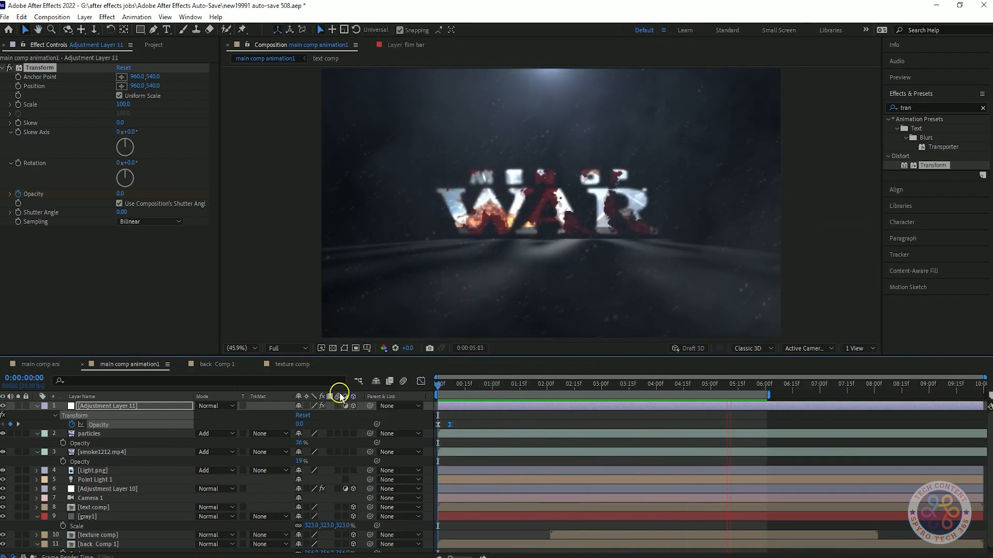
{"action": "left_click_drag", "start_coordinate": [768, 396], "coordinate": [794, 394]}
{"action": "left_click", "coordinate": [749, 388]}
{"action": "key", "text": "space"}
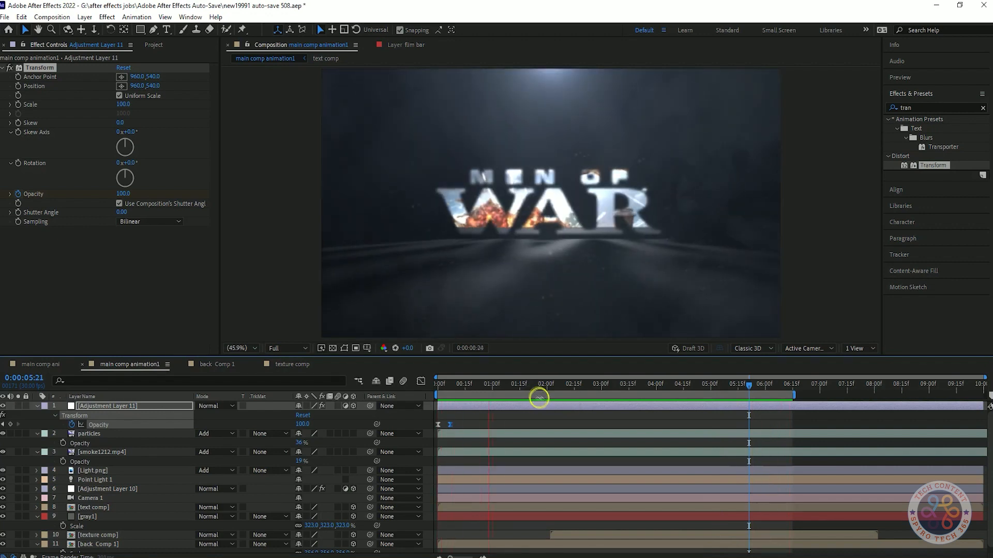
{"action": "key", "text": "space"}
Step: Shift the texture comp layer earlier so it starts at 0:00:01:00, return to the start and save the project
{"action": "left_click", "coordinate": [523, 395]}
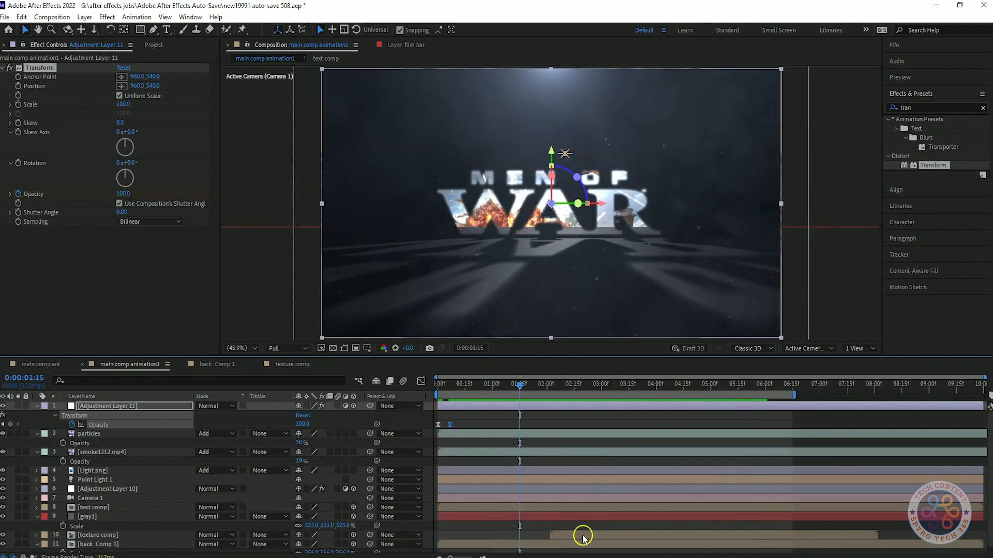
{"action": "left_click_drag", "start_coordinate": [583, 537], "coordinate": [551, 535]}
{"action": "left_click_drag", "start_coordinate": [517, 388], "coordinate": [492, 391]}
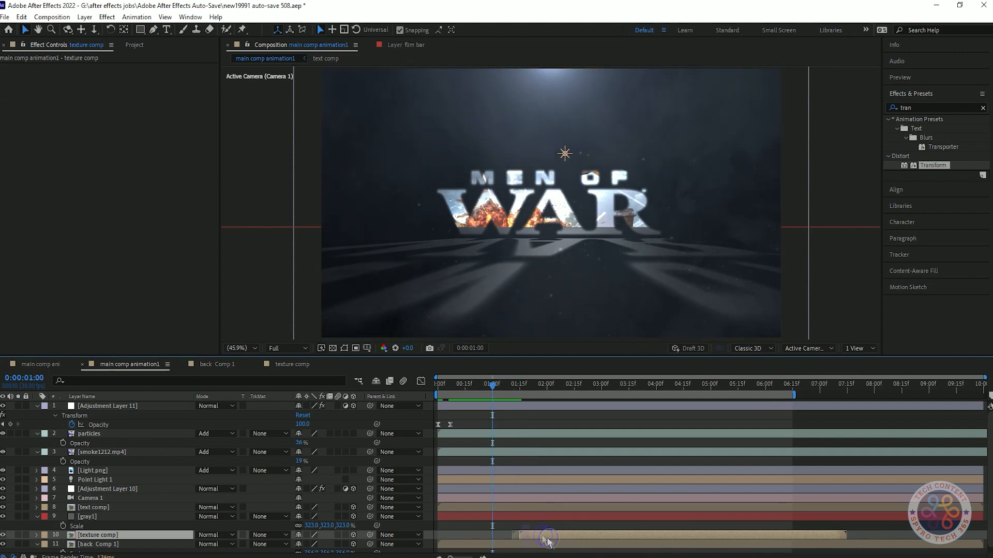
{"action": "left_click_drag", "start_coordinate": [548, 540], "coordinate": [519, 535]}
{"action": "key", "text": "space"}
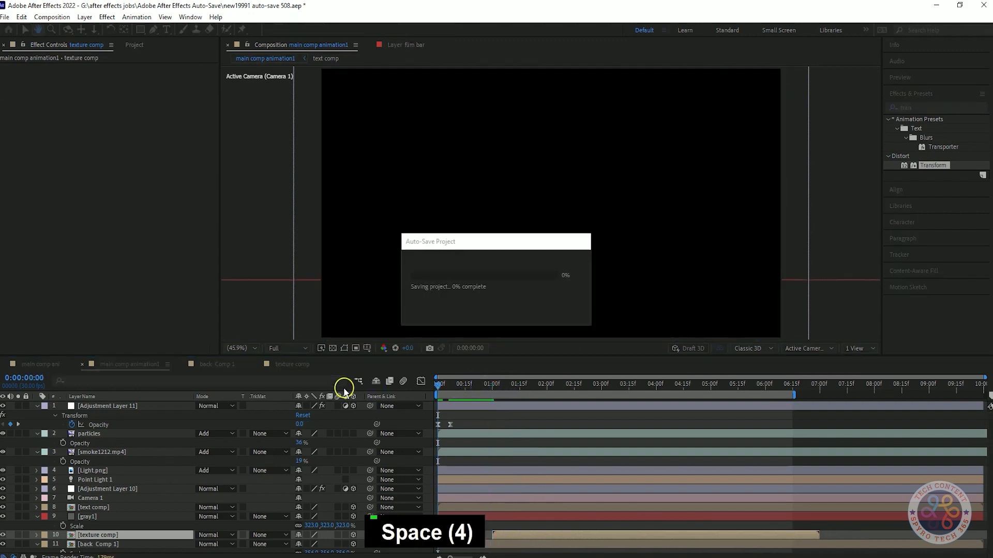
{"action": "key", "text": "space"}
{"action": "key", "text": "ctrl+s"}
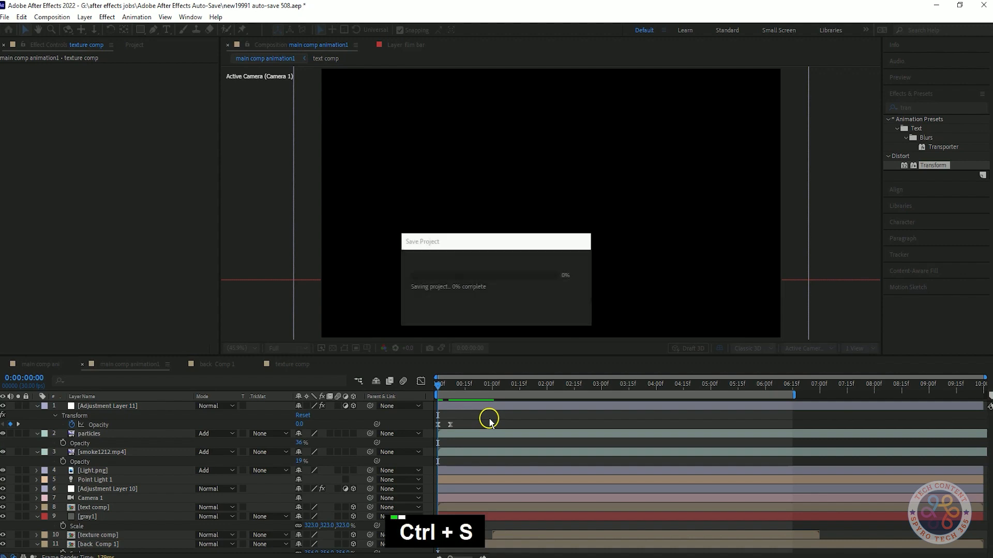
Step: Shorten the work area to end at about 6 seconds and preview the title animation with the earlier texture reveal
{"action": "key", "text": "space"}
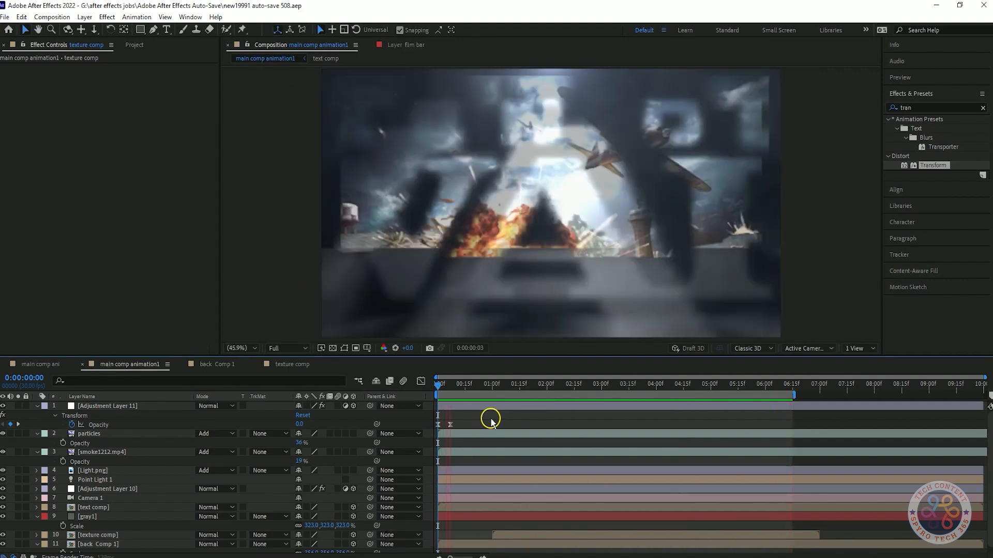
{"action": "left_click_drag", "start_coordinate": [793, 395], "coordinate": [764, 397]}
{"action": "key", "text": "space"}
{"action": "key", "text": "space"}
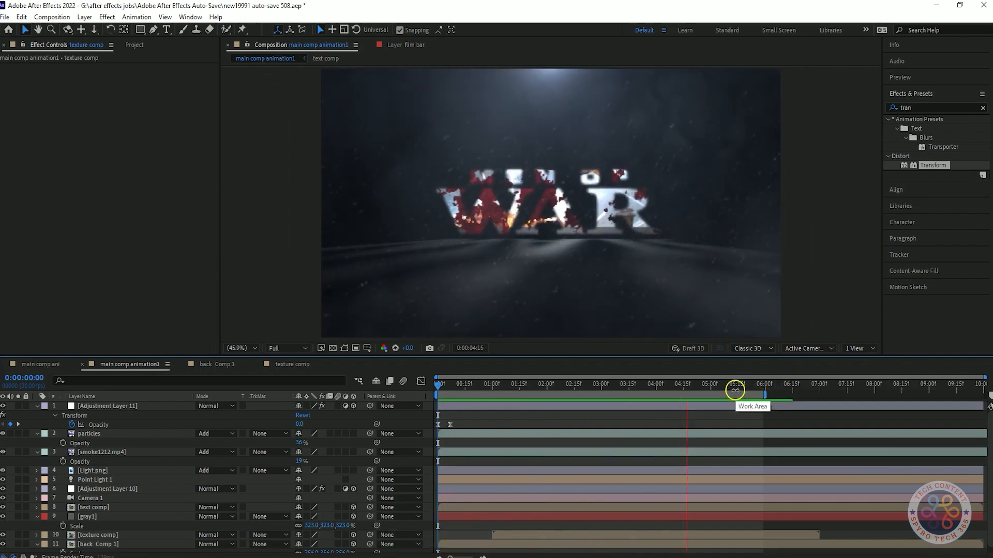
{"action": "key", "text": "space"}
Step: Collapse the top adjustment, particles and smoke layers, and apply a Curves effect with an S-shaped RGB curve to Adjustment Layer 11
{"action": "left_click", "coordinate": [36, 406]}
{"action": "left_click", "coordinate": [37, 433]}
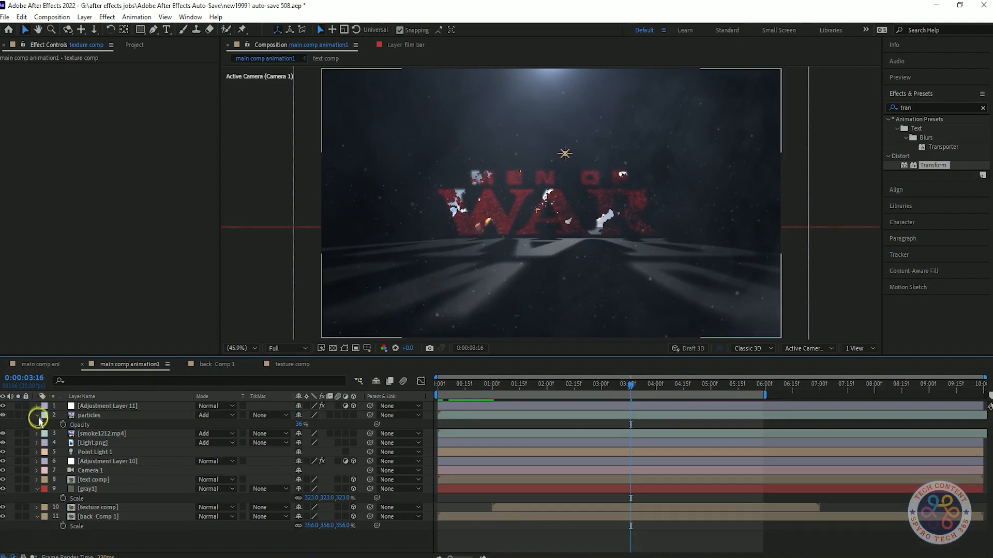
{"action": "left_click", "coordinate": [37, 415]}
{"action": "left_click", "coordinate": [130, 406]}
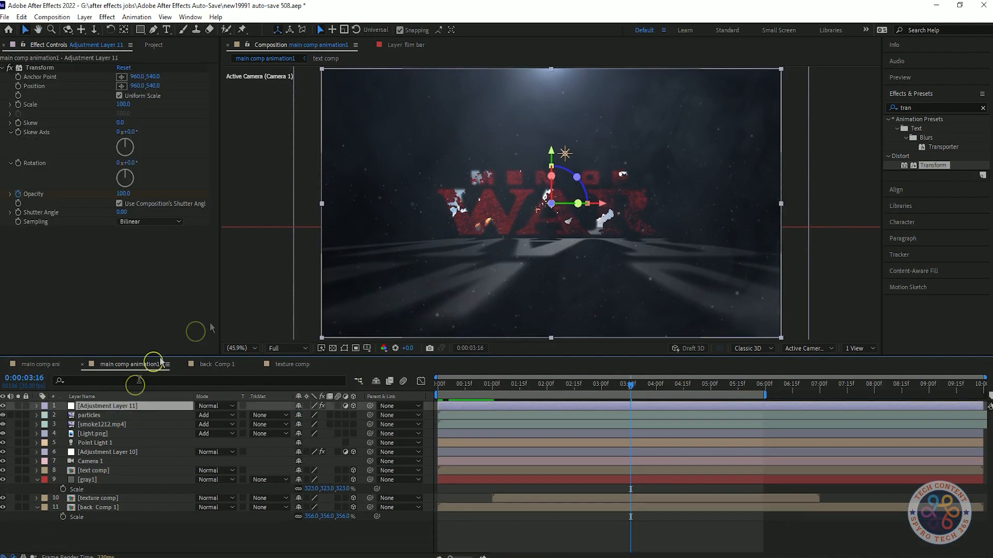
{"action": "left_click", "coordinate": [940, 106]}
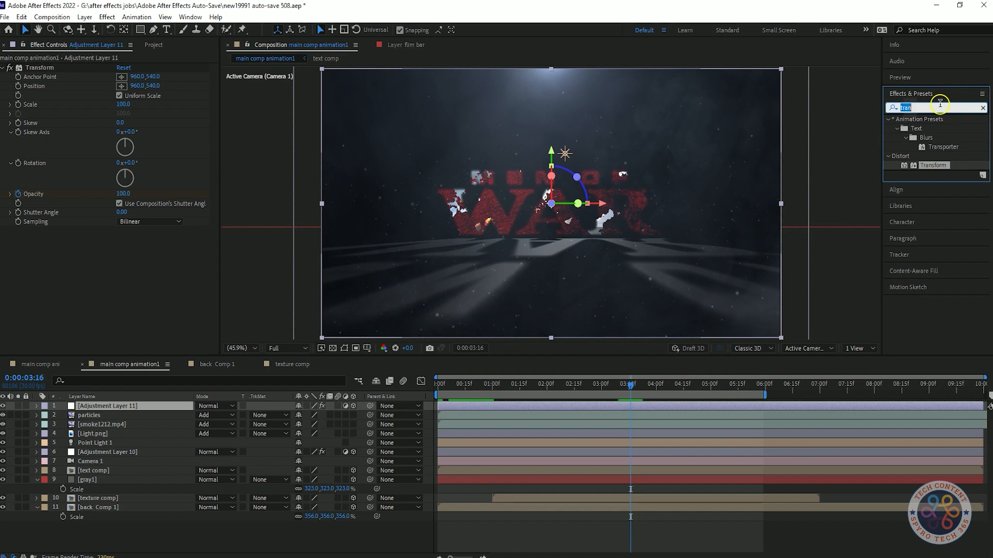
{"action": "type", "text": "cur"}
{"action": "left_click_drag", "start_coordinate": [912, 230], "coordinate": [52, 264]}
Step: Inspect the logo and White Solid layers inside text comp, and return to Adjustment Layer 11 in main comp animation1
{"action": "double_click", "coordinate": [605, 472]}
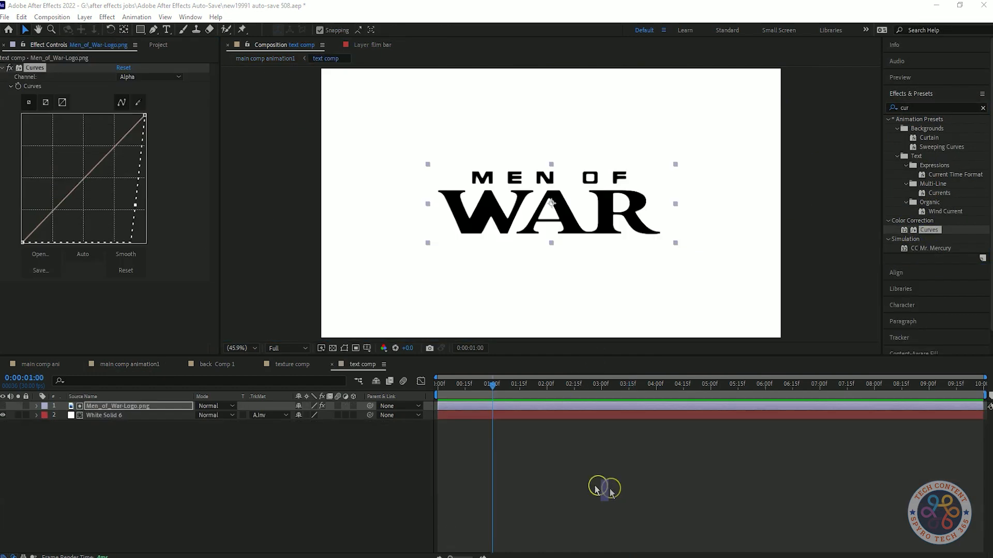
{"action": "left_click", "coordinate": [124, 416]}
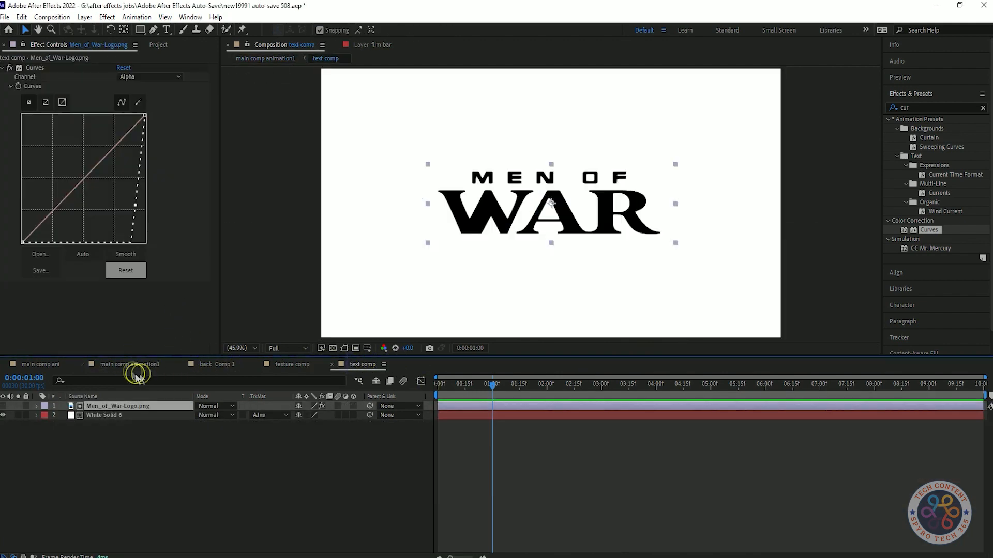
{"action": "left_click", "coordinate": [130, 371]}
{"action": "left_click", "coordinate": [133, 406]}
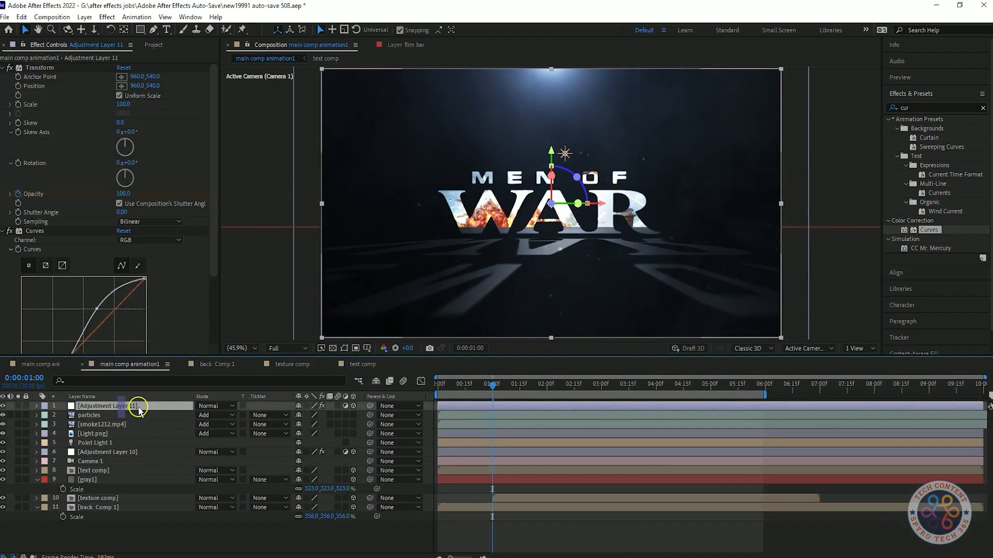
Step: Preview the contrast-graded title animation from the start and save the project
{"action": "scroll", "coordinate": [182, 284], "scroll_direction": "down", "scroll_amount": 4}
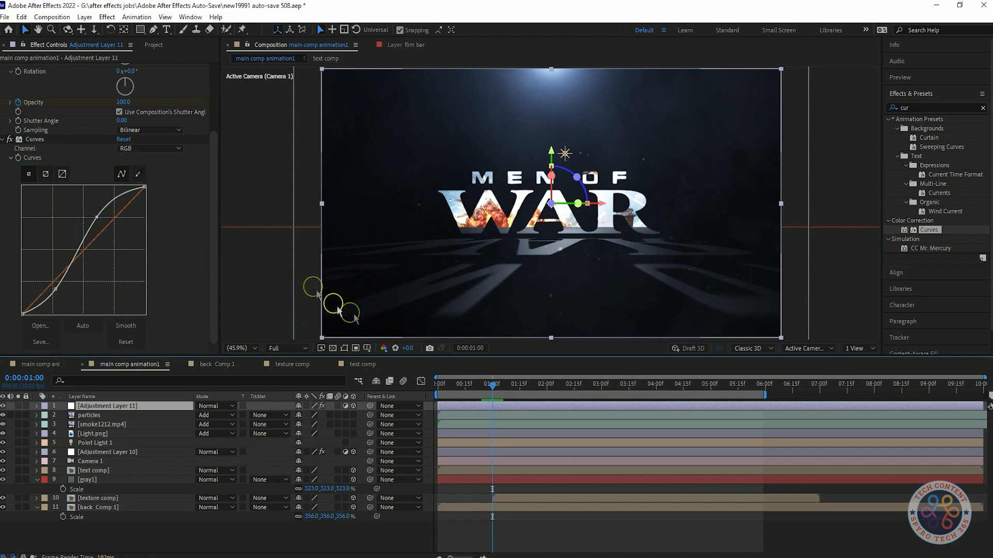
{"action": "key", "text": "space"}
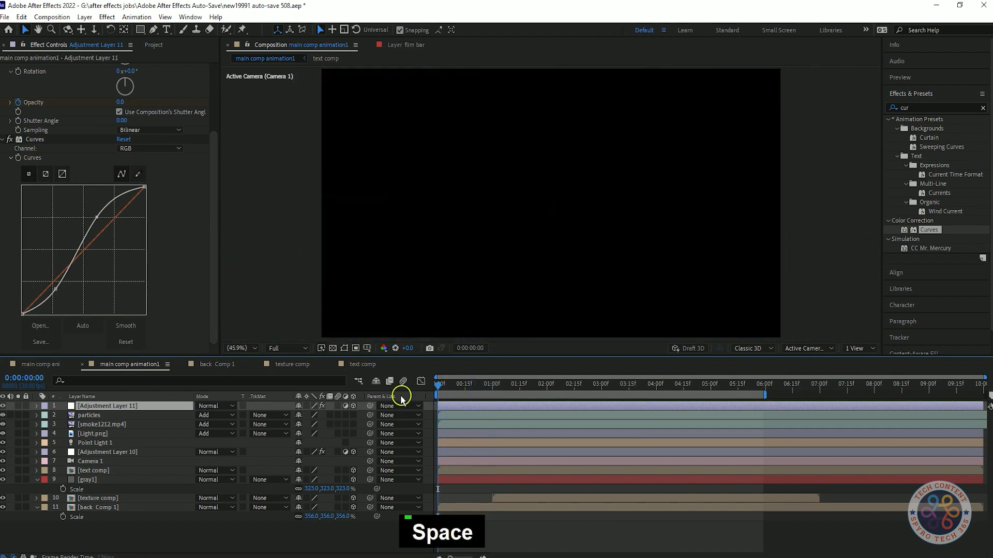
{"action": "key", "text": "space"}
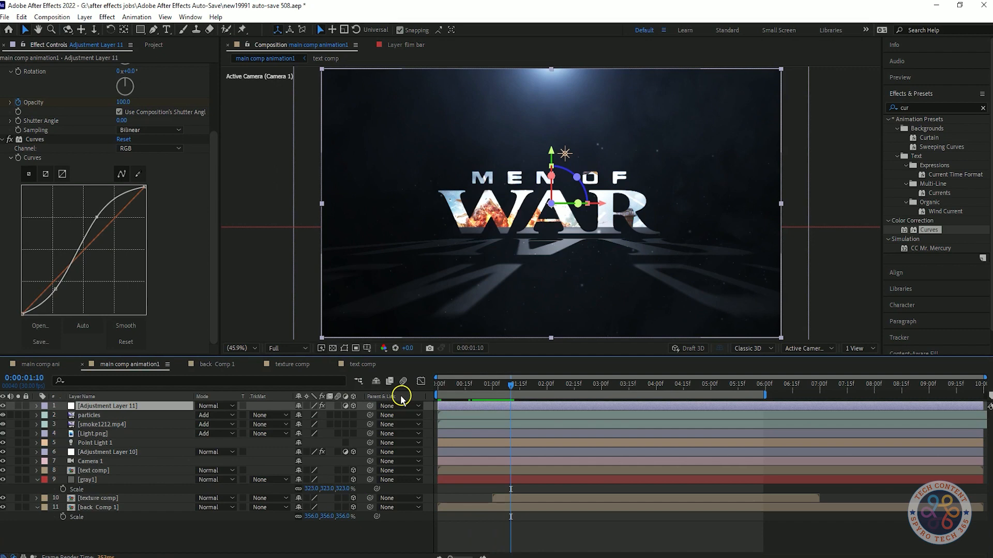
{"action": "key", "text": "space"}
{"action": "key", "text": "space"}
{"action": "key", "text": "space"}
{"action": "key", "text": "space"}
{"action": "key", "text": "space"}
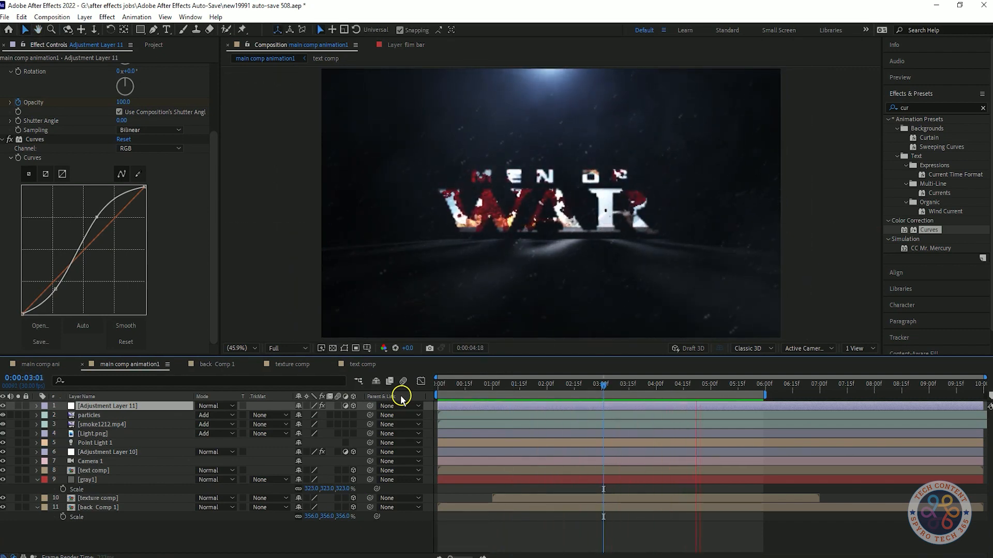
{"action": "key", "text": "space"}
{"action": "key", "text": "space"}
{"action": "key", "text": "space"}
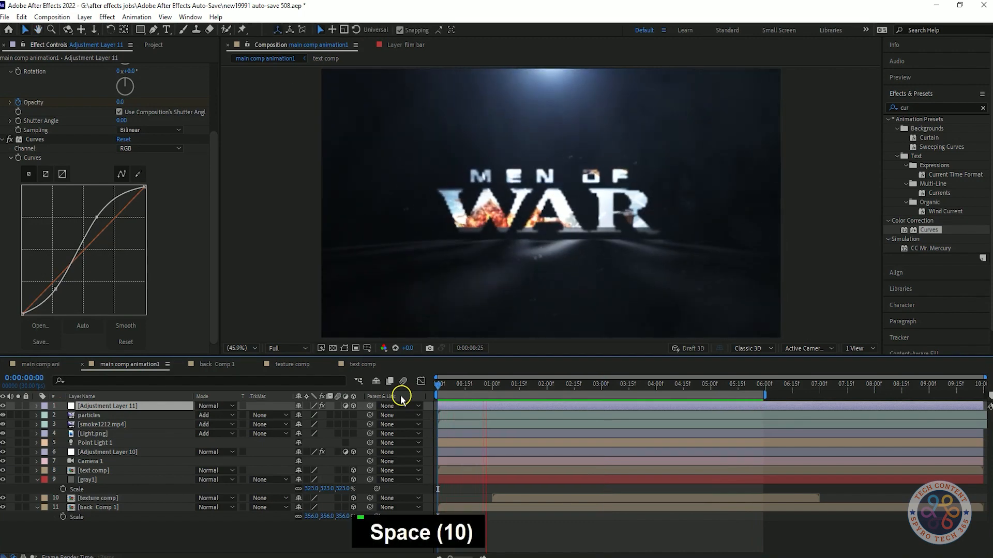
{"action": "key", "text": "ctrl+s"}
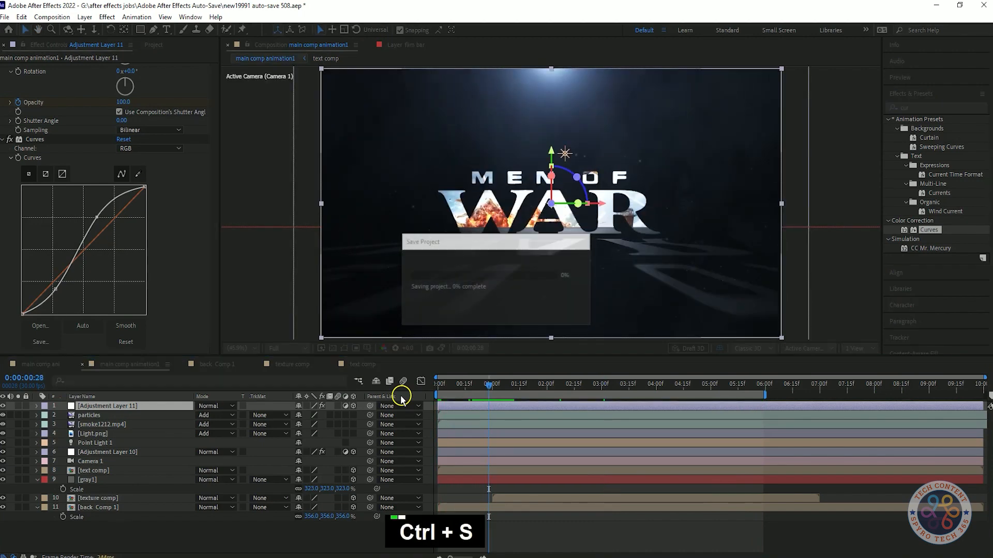
Step: Add a second Curves effect to Adjustment Layer 11 and pull its RGB midpoint slightly down to darken the image
{"action": "scroll", "coordinate": [182, 212], "scroll_direction": "up", "scroll_amount": 3}
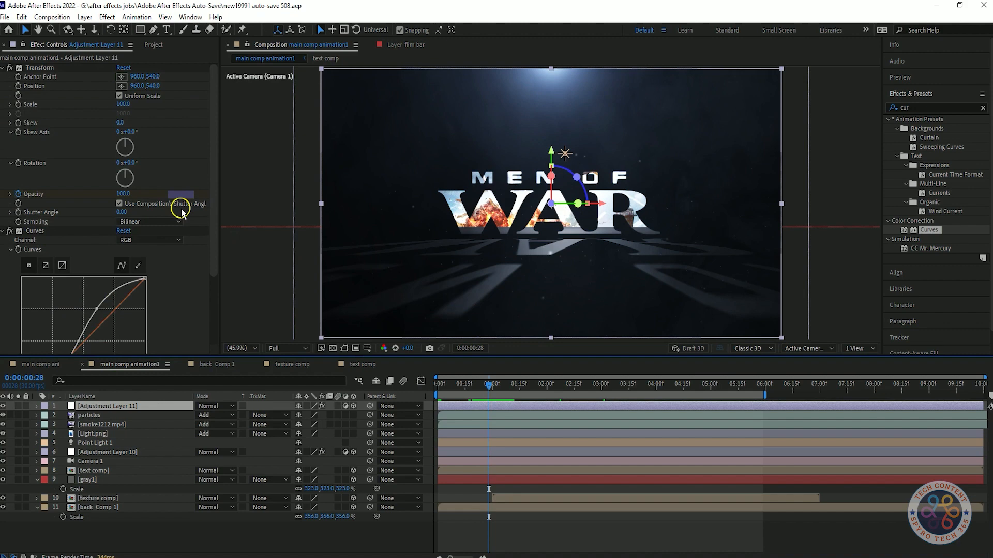
{"action": "scroll", "coordinate": [191, 144], "scroll_direction": "down", "scroll_amount": 3}
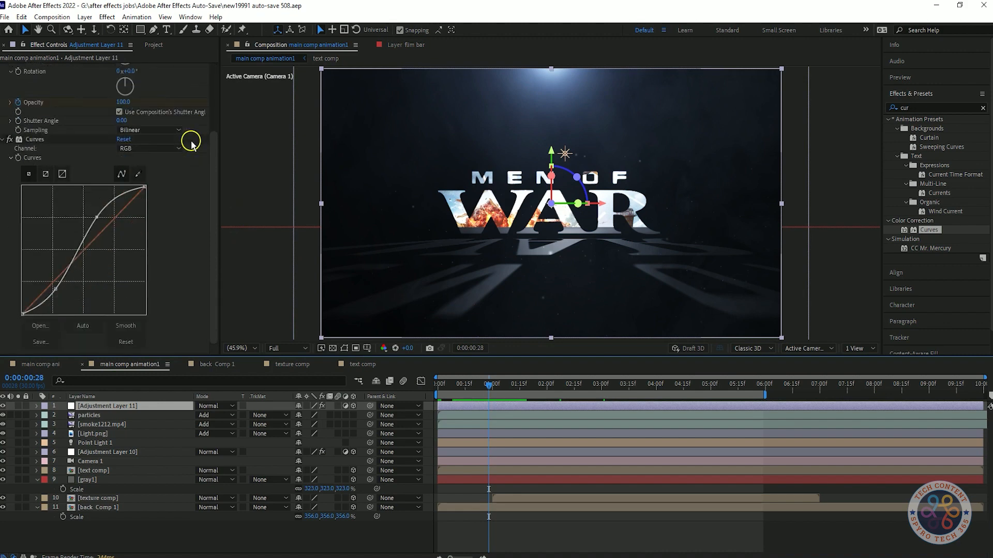
{"action": "scroll", "coordinate": [198, 155], "scroll_direction": "up", "scroll_amount": 3}
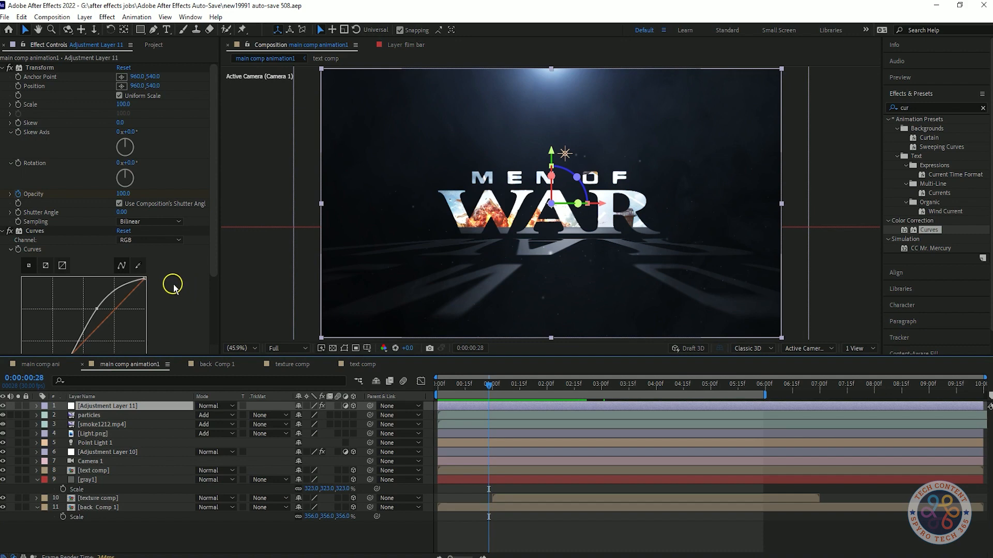
{"action": "scroll", "coordinate": [919, 202], "scroll_direction": "down", "scroll_amount": 1}
{"action": "left_click", "coordinate": [941, 82]}
{"action": "left_click_drag", "start_coordinate": [936, 212], "coordinate": [204, 275]}
{"action": "mouse_move", "coordinate": [81, 257]}
{"action": "left_mouse_down"}
{"action": "mouse_move", "coordinate": [97, 260]}
{"action": "mouse_move", "coordinate": [59, 241]}
{"action": "mouse_move", "coordinate": [31, 202]}
{"action": "mouse_move", "coordinate": [91, 252]}
{"action": "left_mouse_up"}
Step: Toggle Curves 2 on Adjustment Layer 11 off and on repeatedly to compare the image with and without it
{"action": "left_click", "coordinate": [9, 140]}
{"action": "left_click", "coordinate": [9, 140]}
{"action": "left_click", "coordinate": [9, 139]}
{"action": "left_click", "coordinate": [9, 140]}
{"action": "left_click", "coordinate": [8, 140]}
{"action": "left_click", "coordinate": [9, 144]}
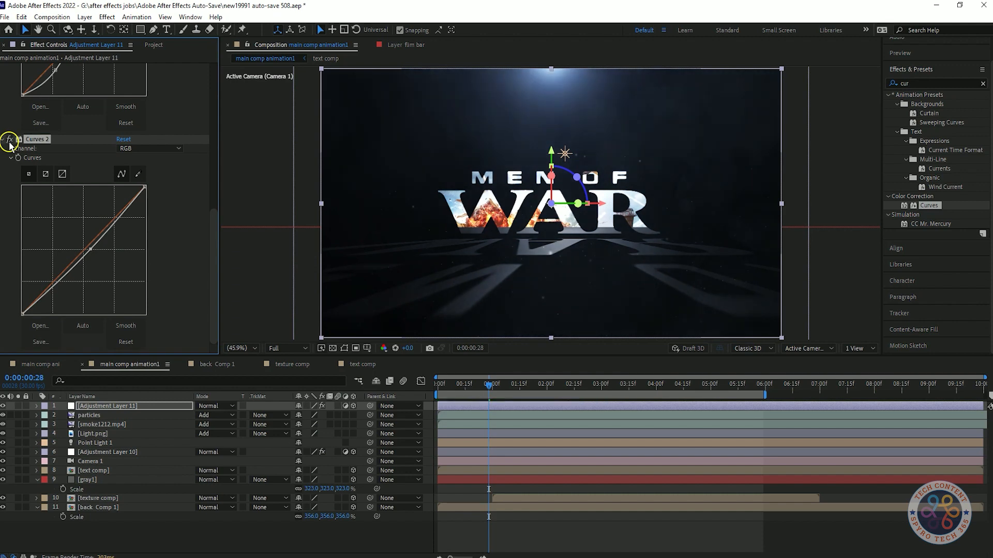
{"action": "left_click", "coordinate": [9, 144]}
{"action": "left_click", "coordinate": [9, 145]}
{"action": "left_click", "coordinate": [9, 145]}
{"action": "left_click", "coordinate": [10, 144]}
{"action": "left_click", "coordinate": [9, 144]}
{"action": "left_click", "coordinate": [9, 145]}
{"action": "left_click", "coordinate": [9, 144]}
{"action": "left_click", "coordinate": [9, 144]}
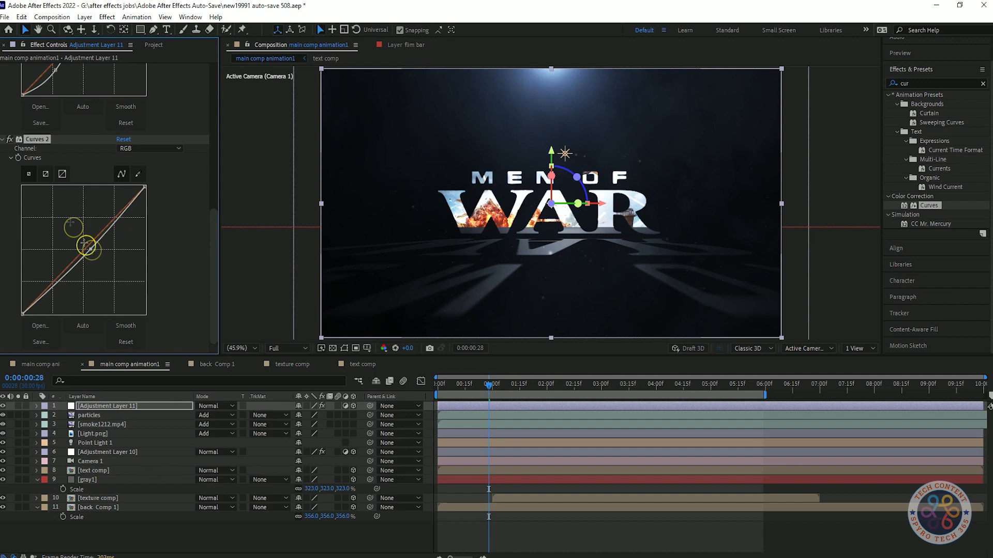
{"action": "left_click", "coordinate": [9, 139]}
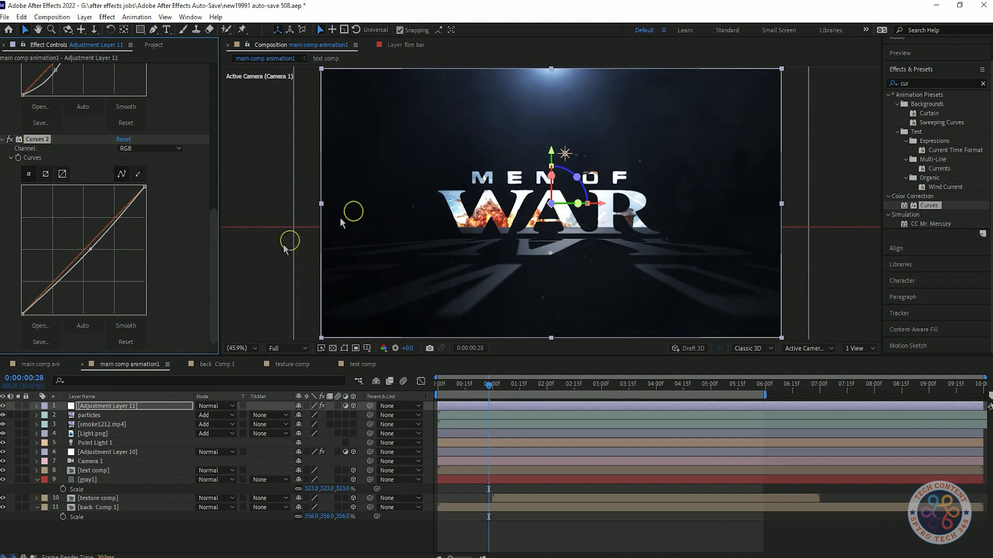
Step: Lower the RGB midpoint of Curves 2 a little further and preview the darkened animation
{"action": "left_click_drag", "start_coordinate": [89, 248], "coordinate": [91, 252]}
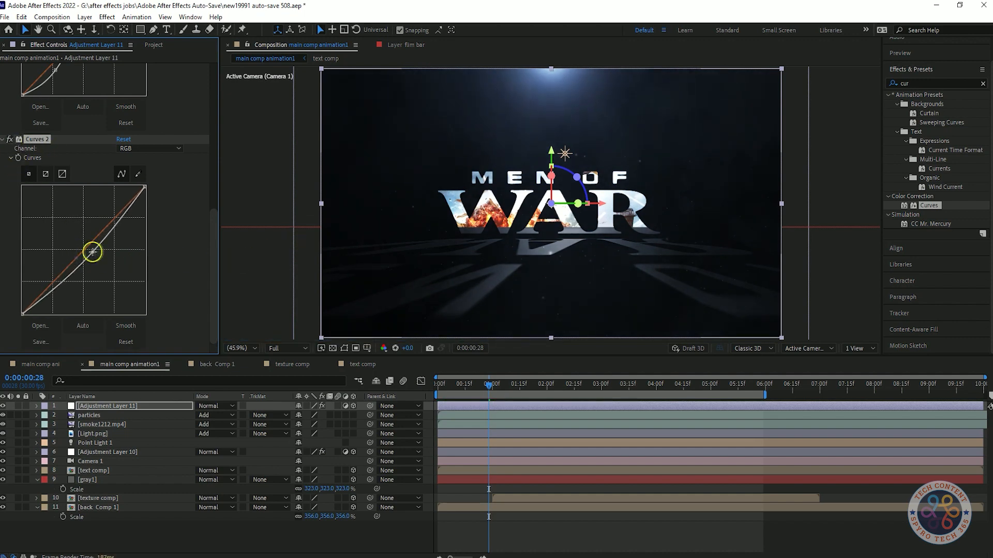
{"action": "key", "text": "space"}
{"action": "key", "text": "space"}
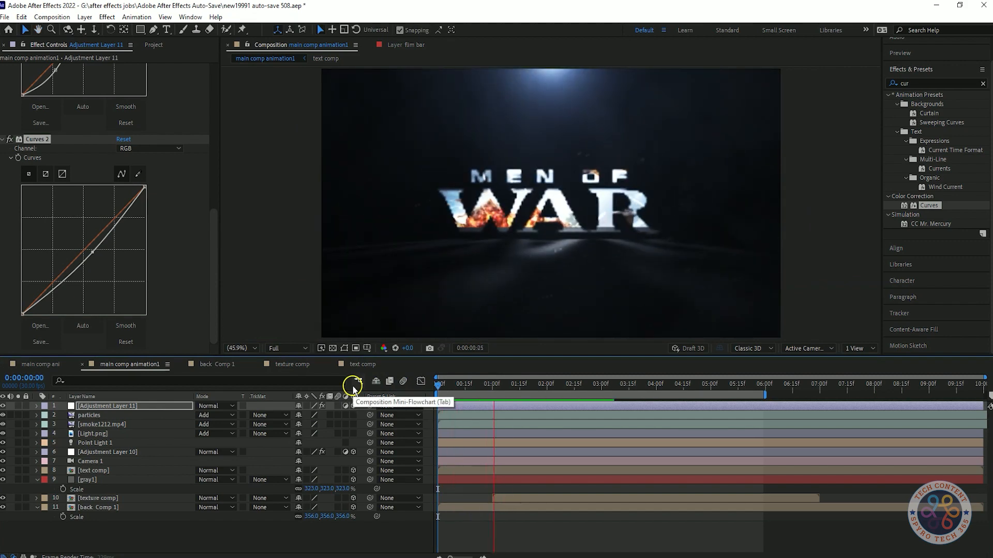
{"action": "key", "text": "space"}
{"action": "key", "text": "space"}
{"action": "key", "text": "space"}
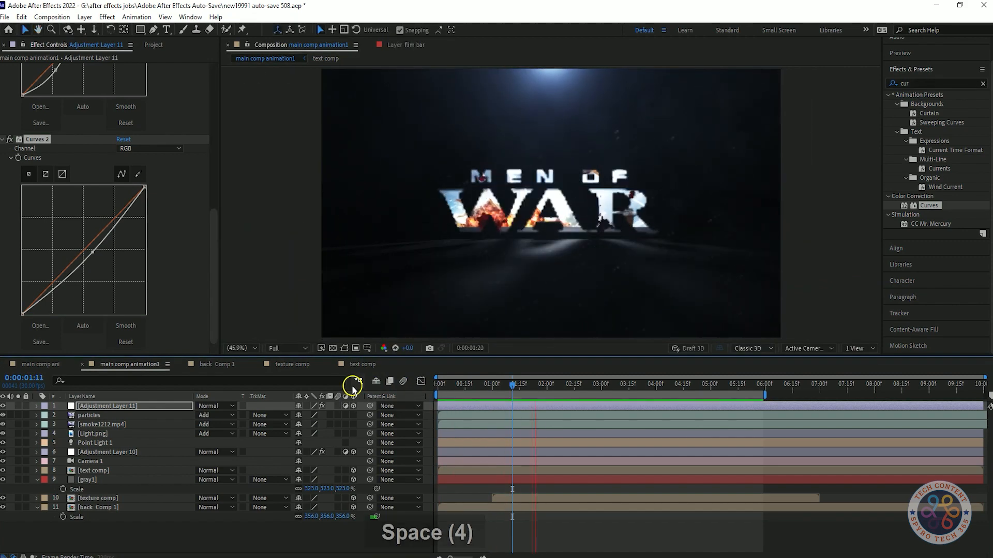
{"action": "key", "text": "space"}
{"action": "key", "text": "space"}
{"action": "key", "text": "space"}
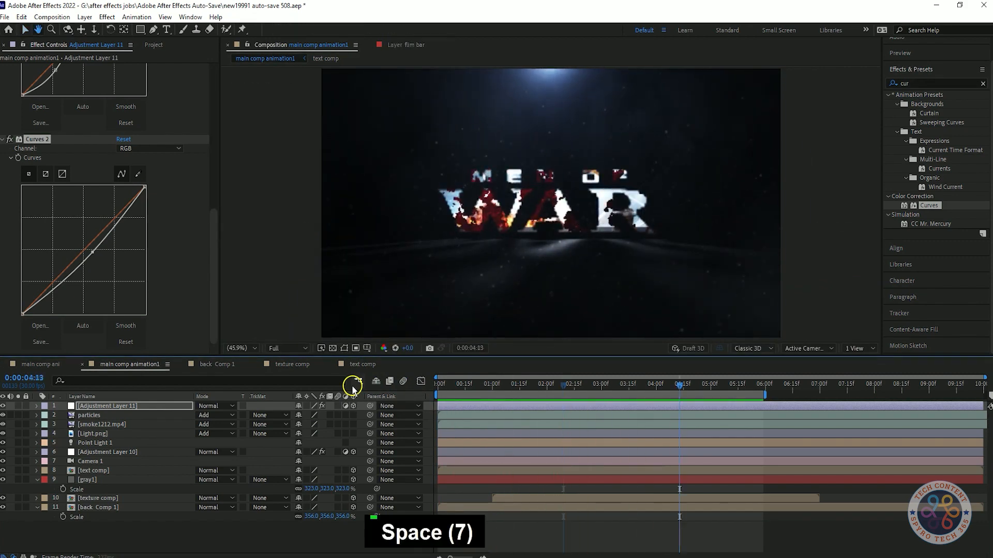
{"action": "key", "text": "space"}
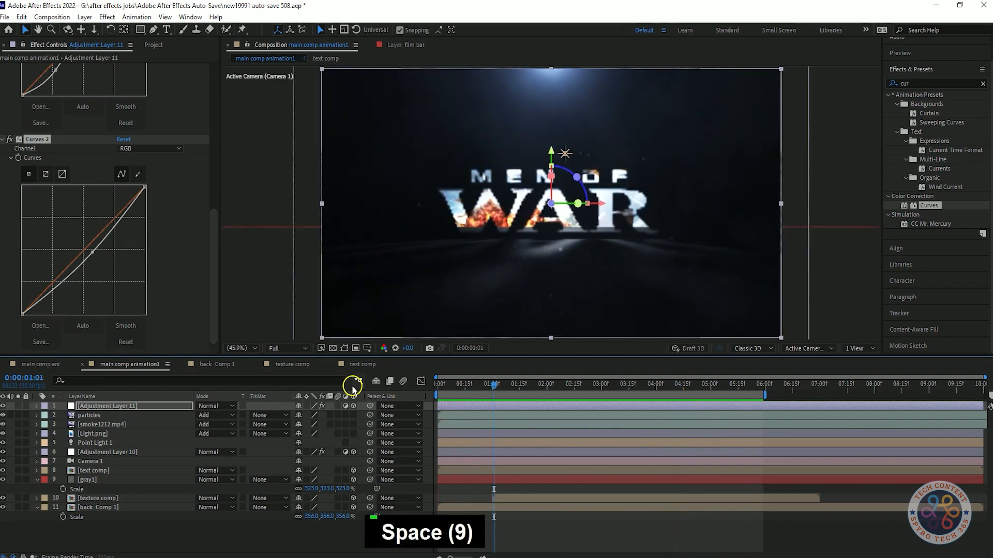
Step: Disable Curves 2, preview the opening without it, and enable the effect again
{"action": "left_click", "coordinate": [9, 139]}
{"action": "left_click", "coordinate": [438, 383]}
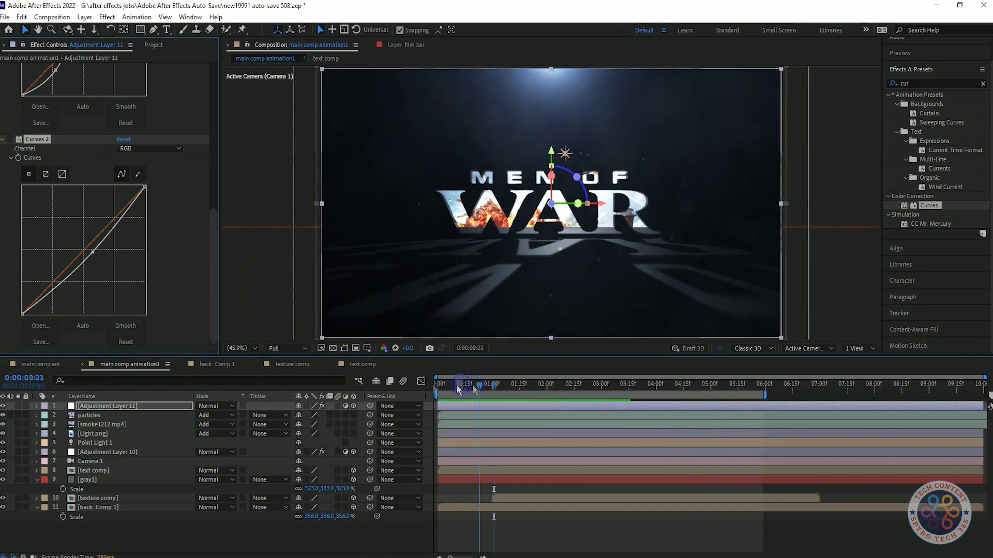
{"action": "key", "text": "space"}
{"action": "key", "text": "space"}
{"action": "left_click", "coordinate": [9, 140]}
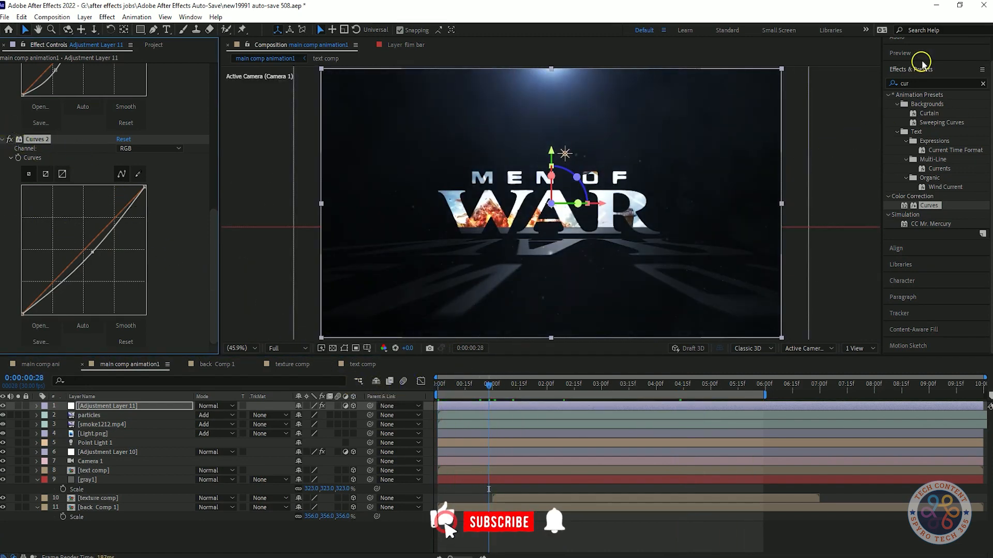
Step: Save the project, enable Full Screen in the preview settings and play the title animation from the start
{"action": "left_click", "coordinate": [920, 58]}
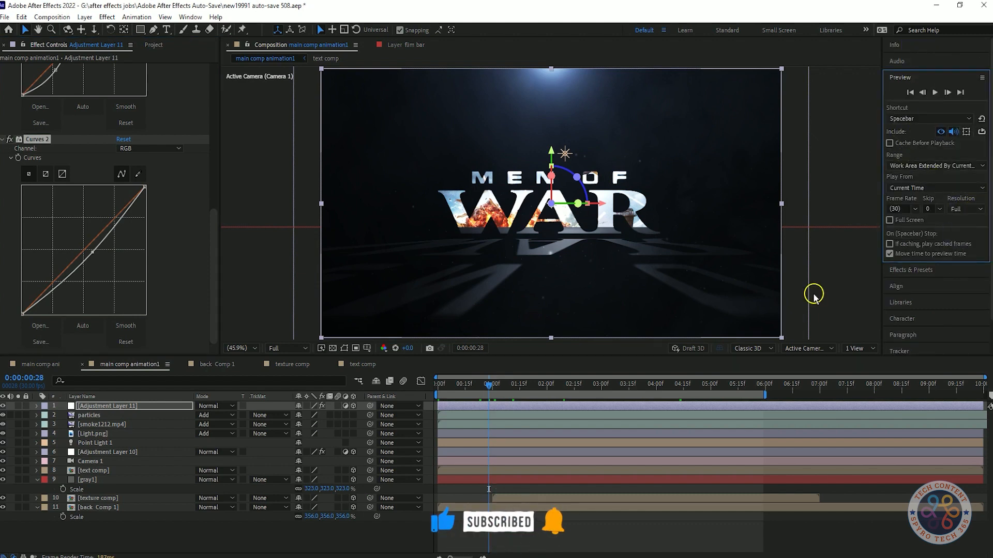
{"action": "key", "text": "ctrl+s"}
{"action": "left_click_drag", "start_coordinate": [493, 390], "coordinate": [335, 379]}
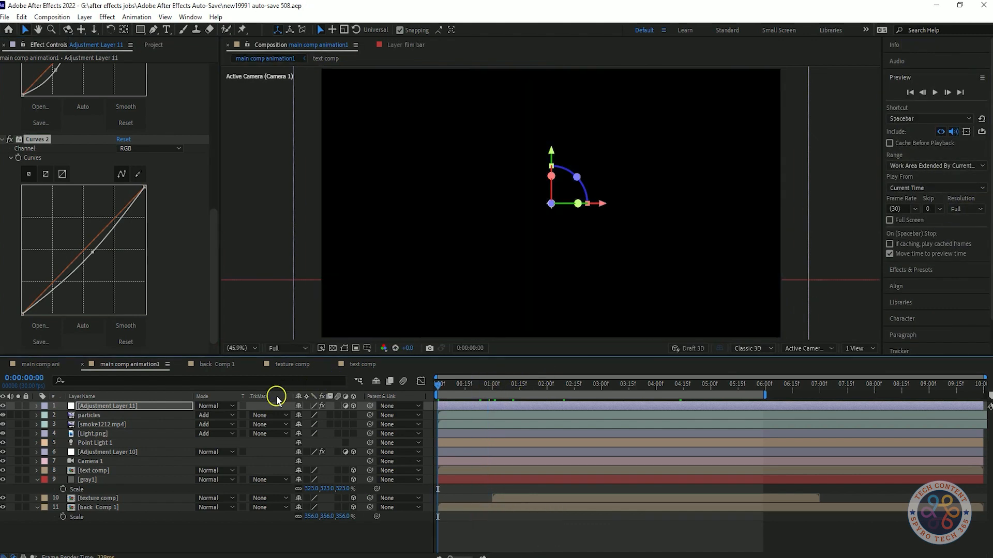
{"action": "left_click", "coordinate": [890, 220]}
{"action": "key", "text": "space"}
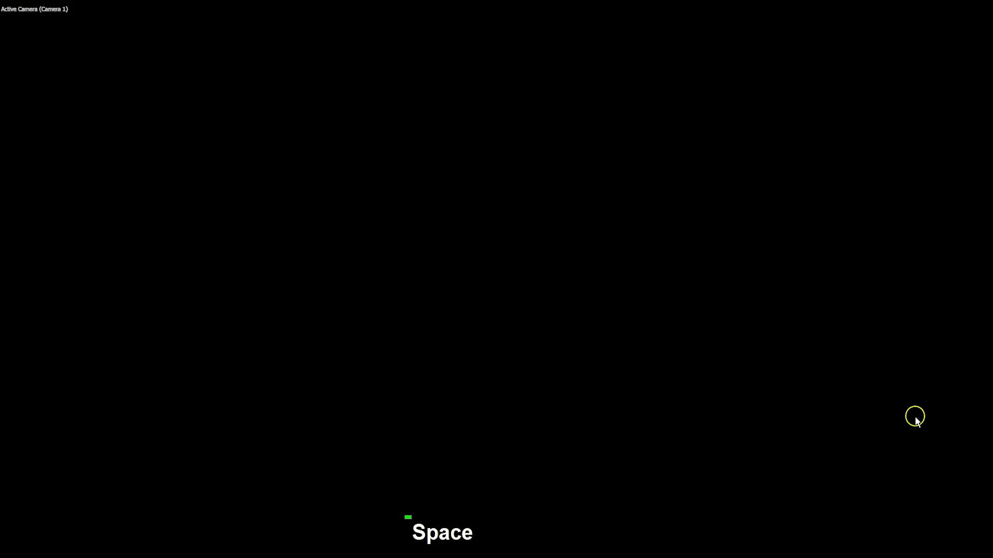